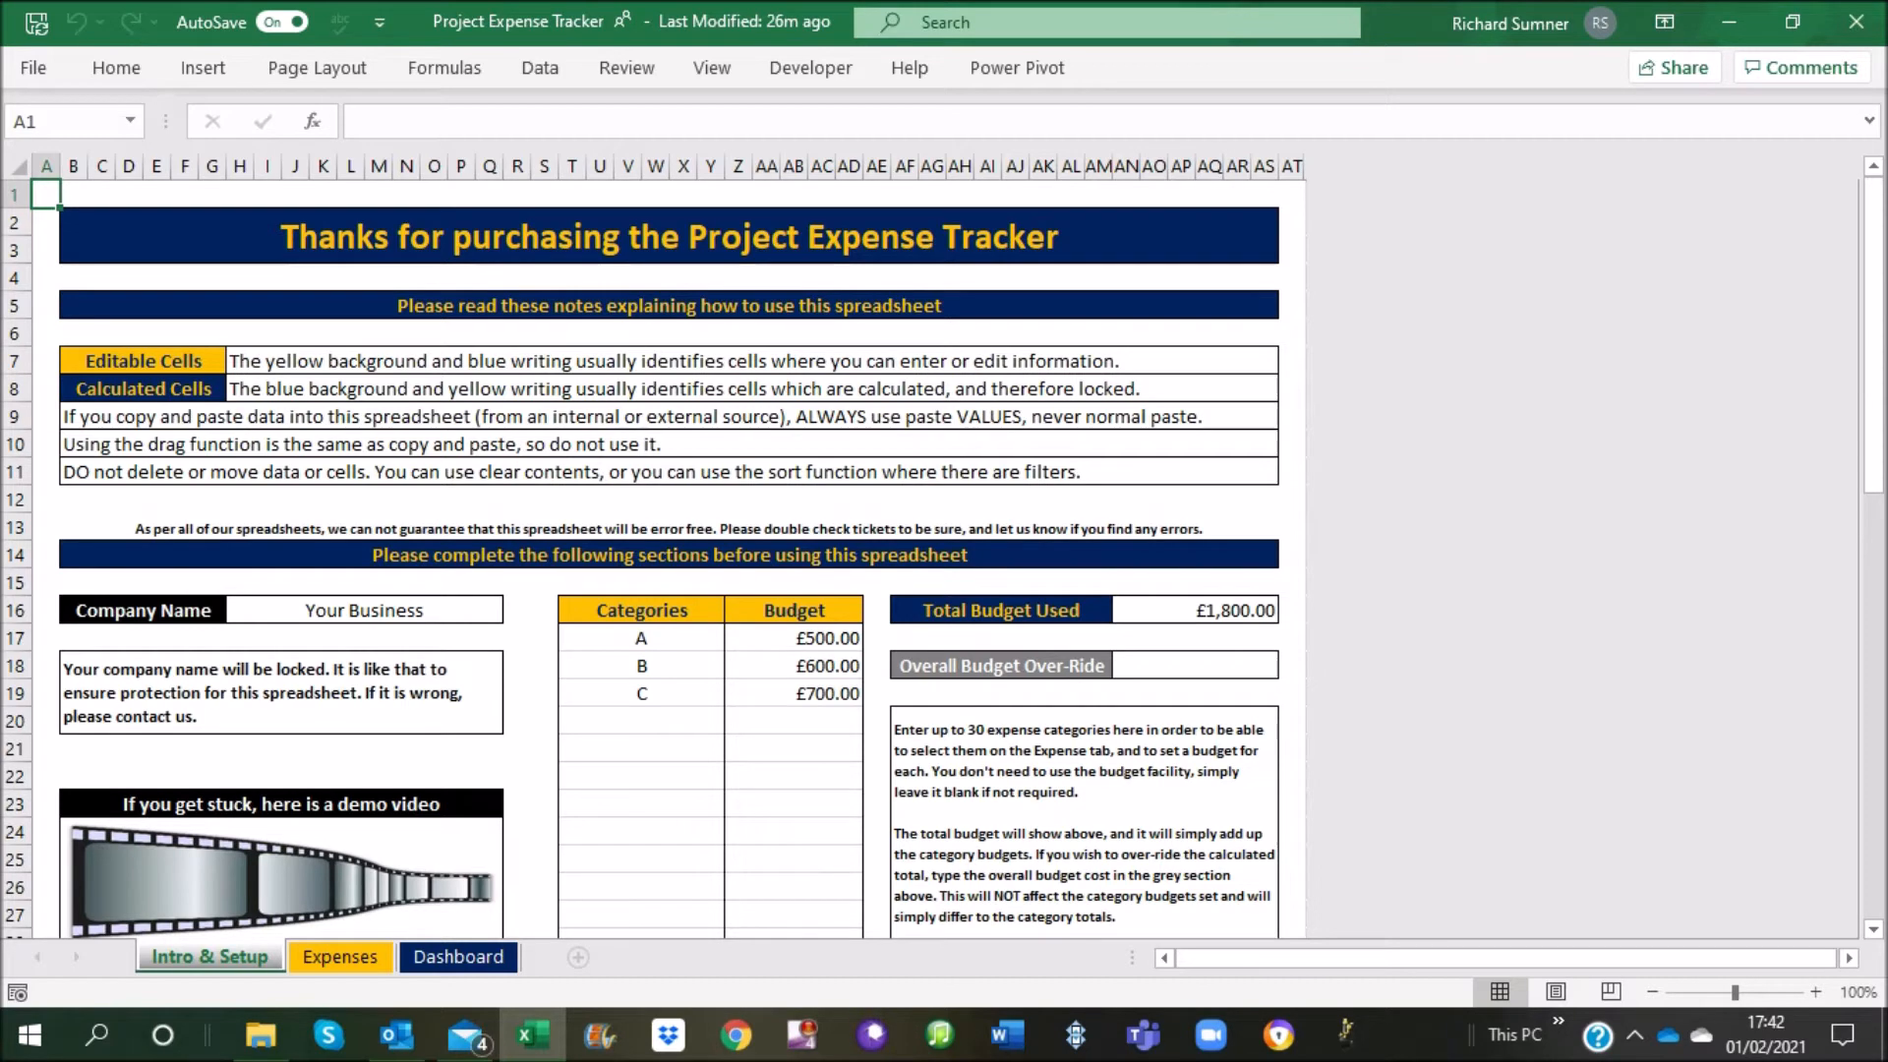
# Review the usage notes, the categories with their budgets, and the project name section on the Intro & Setup sheet
pyautogui.scroll(-4, 669, 550)
pyautogui.scroll(4, 669, 550)
pyautogui.scroll(-2, 669, 551)
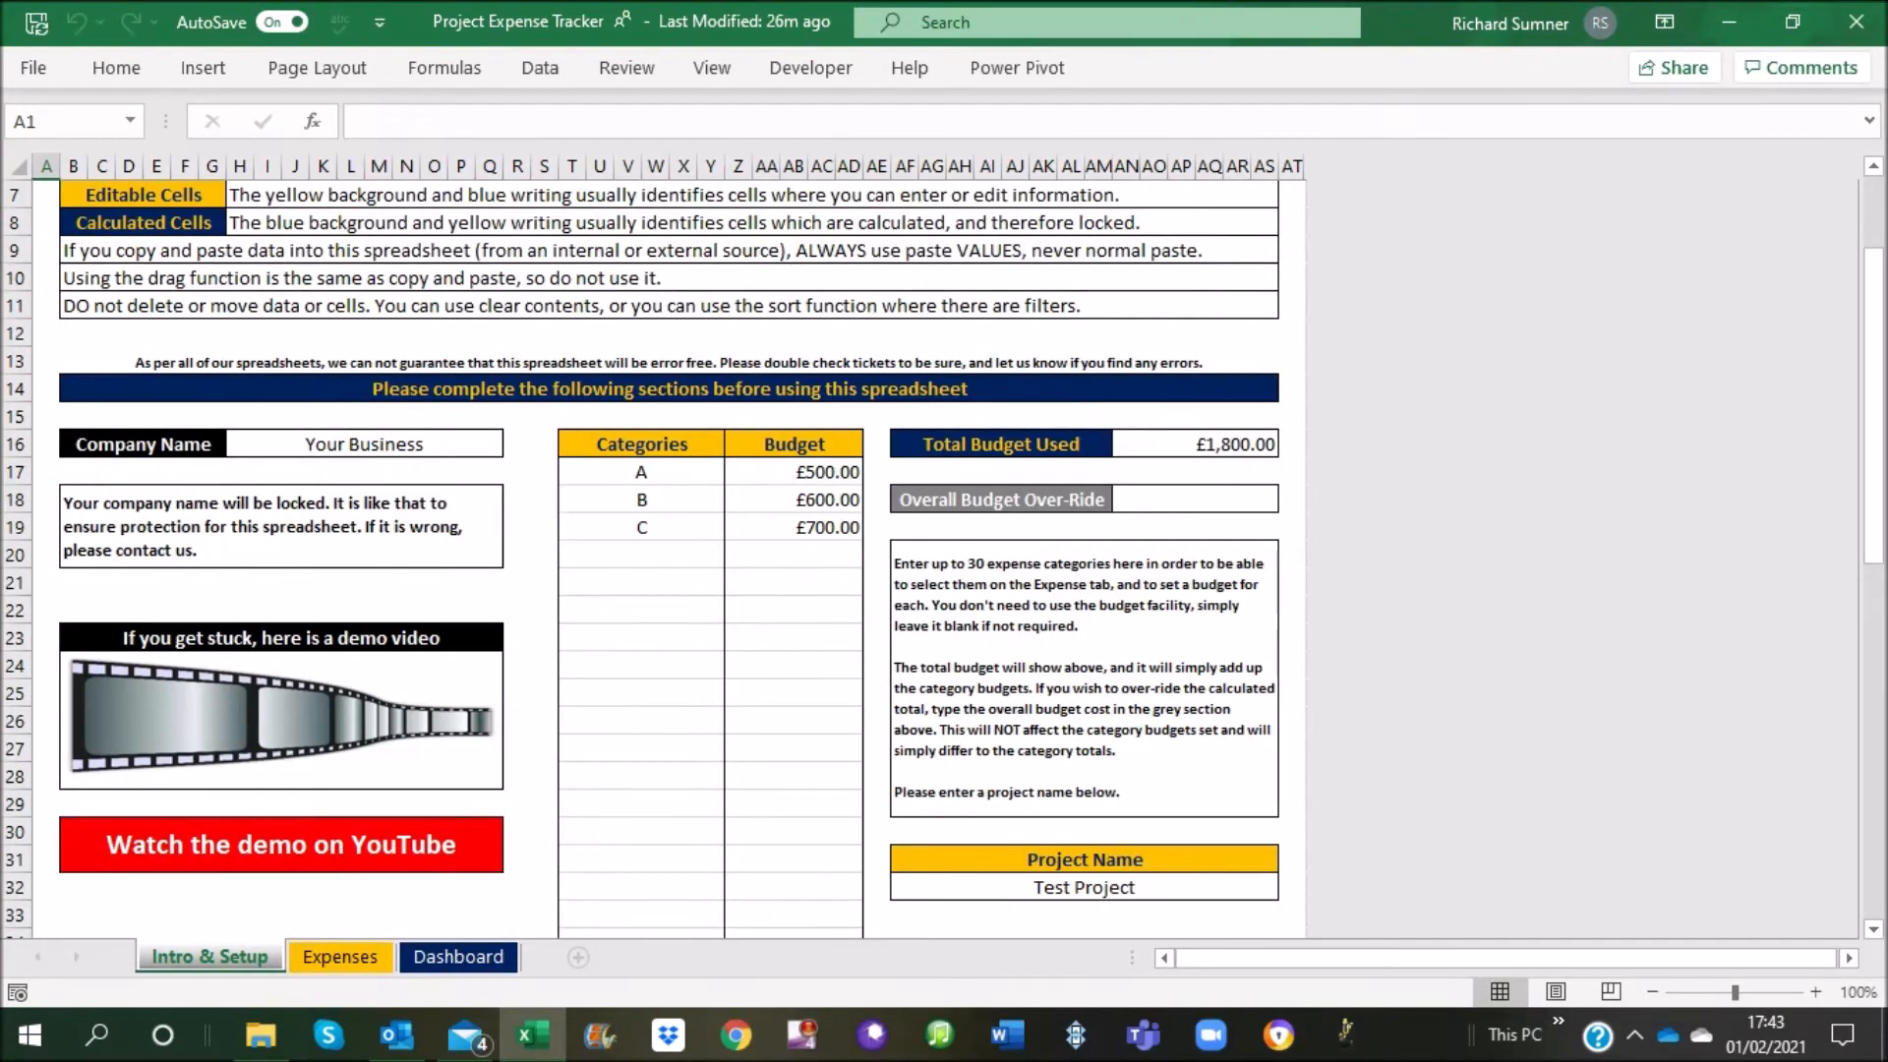
pyautogui.moveTo(641, 472); pyautogui.dragTo(641, 804)
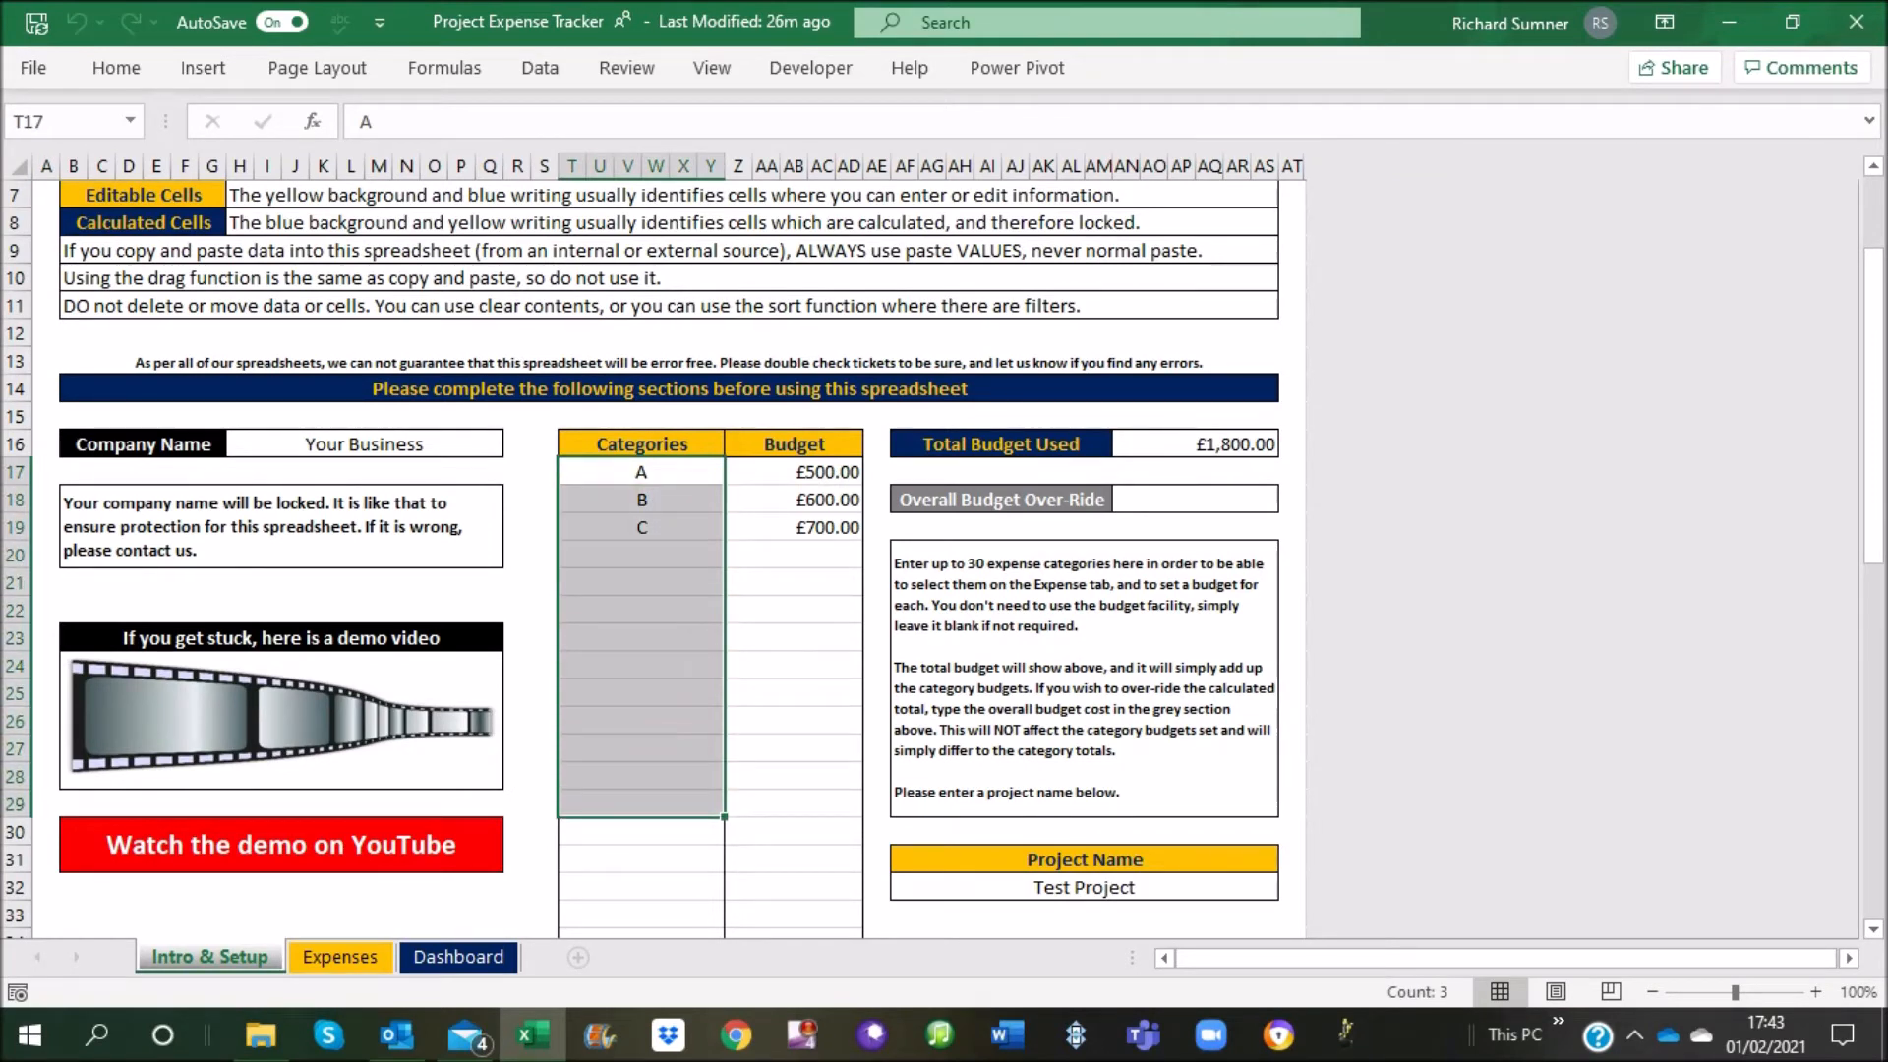
pyautogui.click(642, 472)
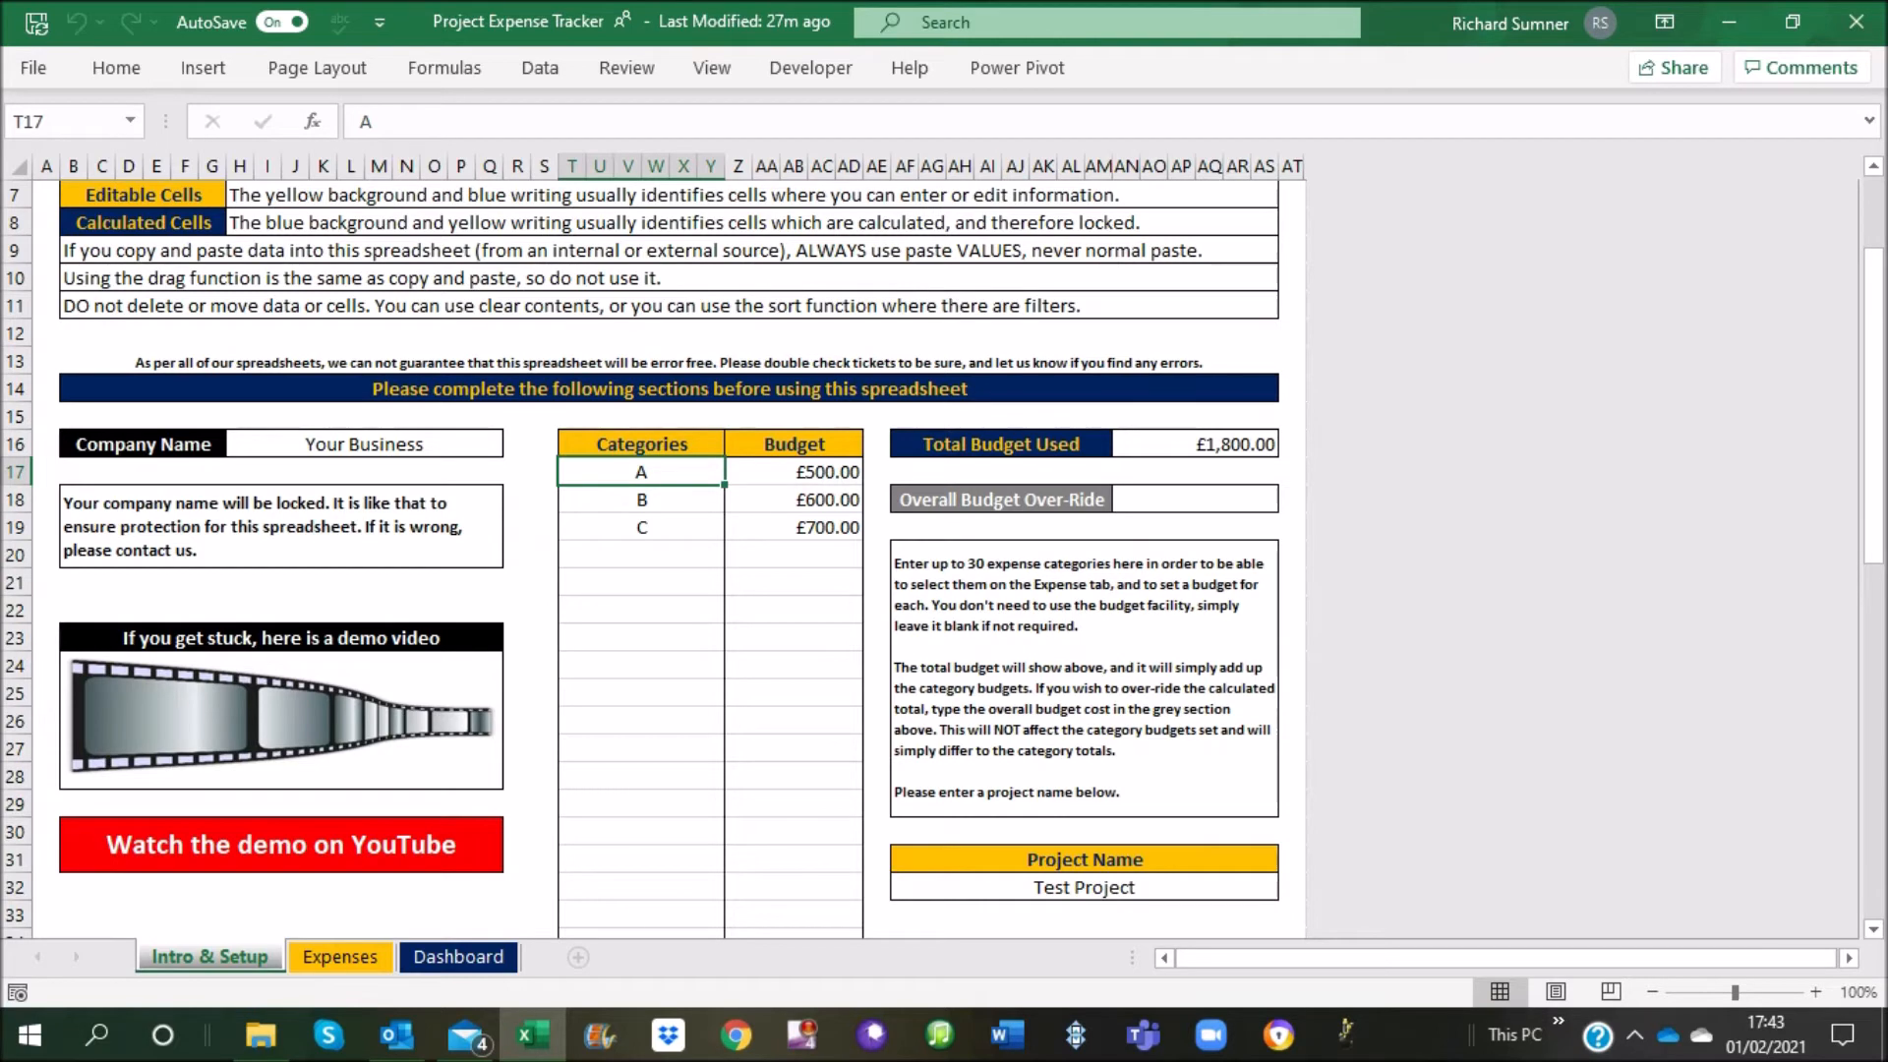
pyautogui.scroll(-9, 942, 558)
pyautogui.scroll(8, 942, 558)
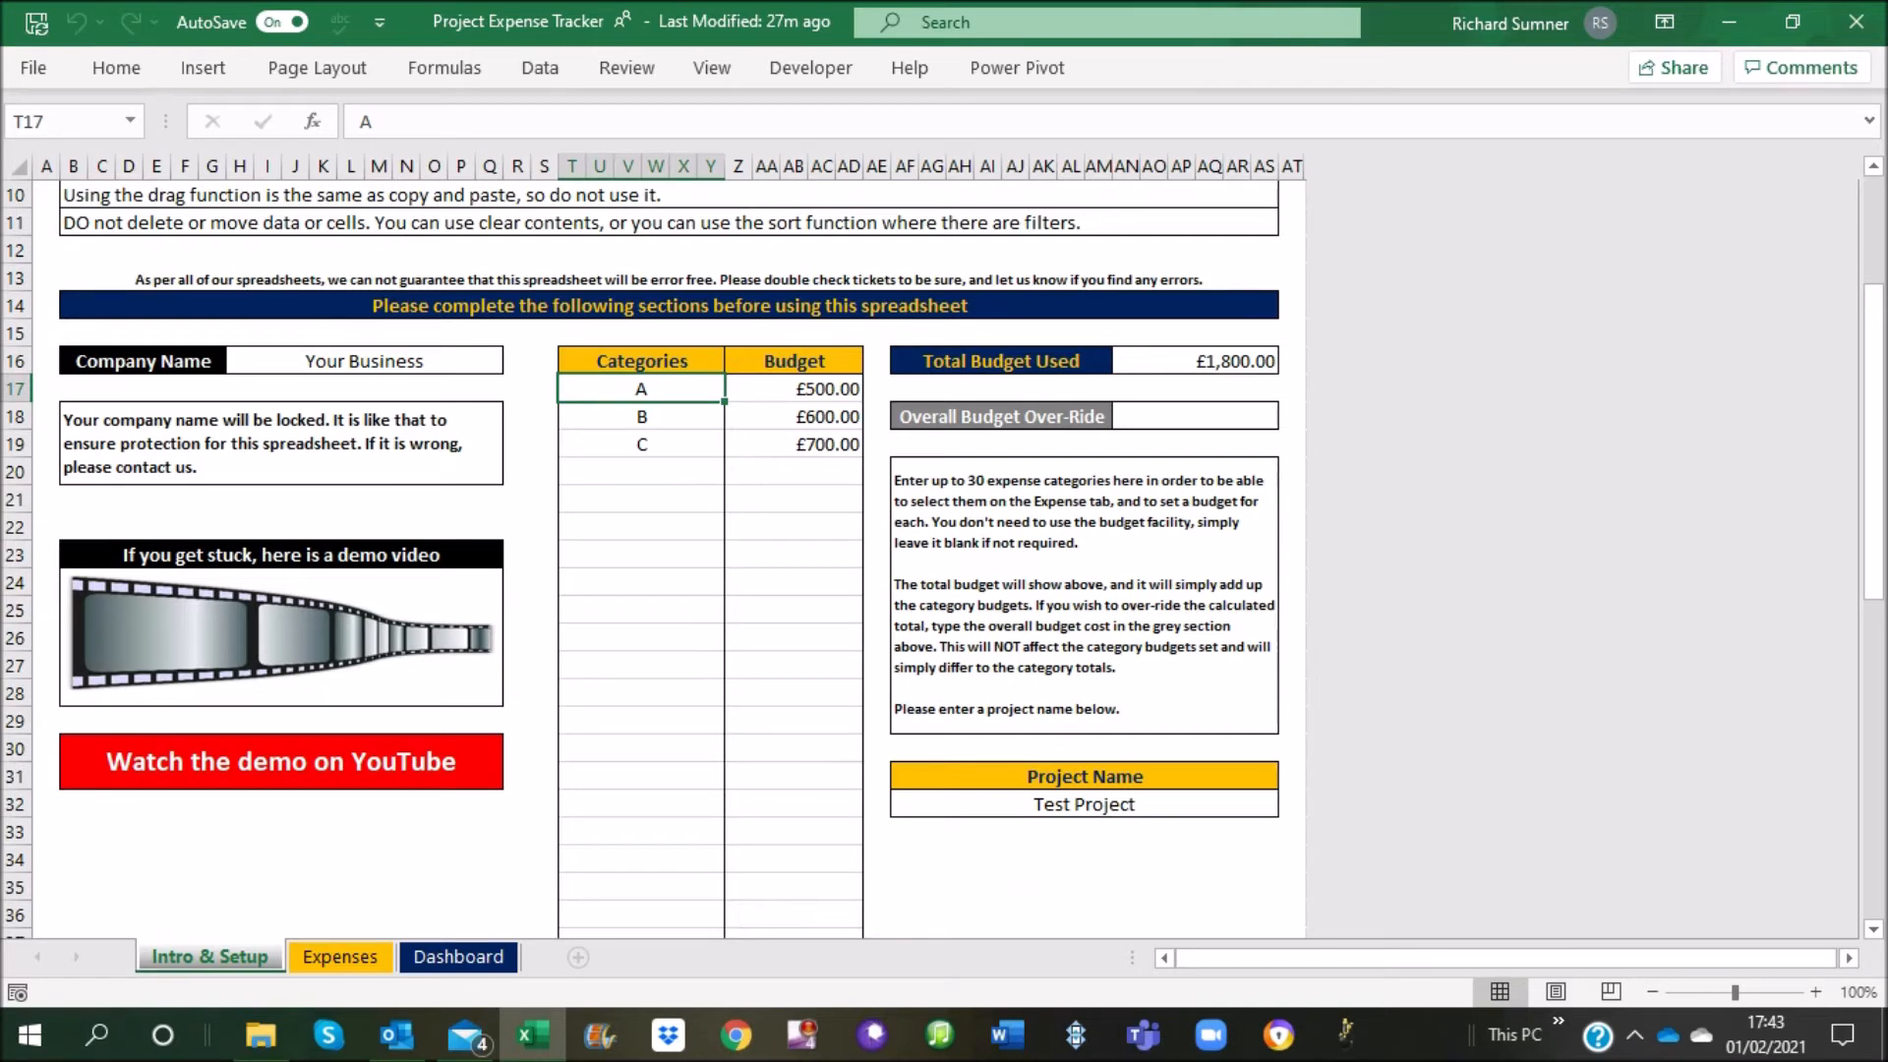
pyautogui.scroll(2, 942, 560)
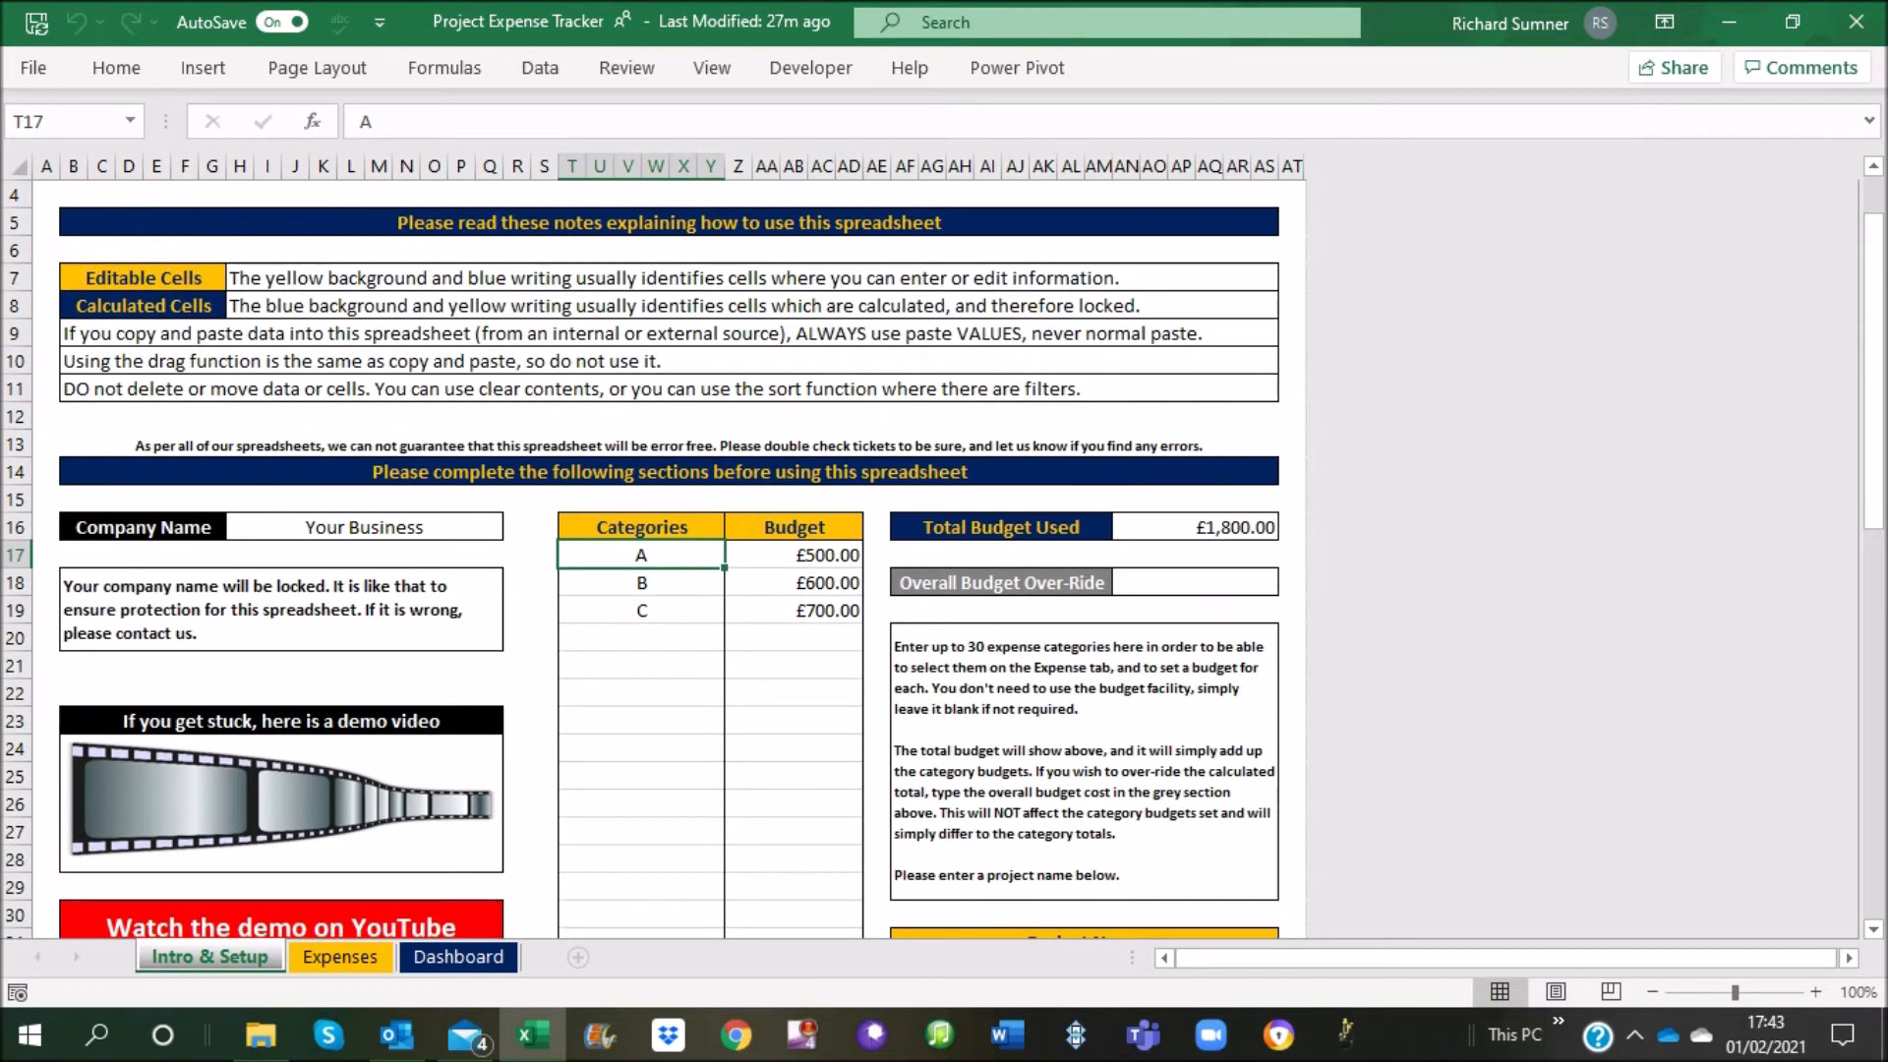
# Clear the budget amounts of categories A, B and C, and undo the clearing
pyautogui.moveTo(801, 555); pyautogui.dragTo(834, 609)
pyautogui.rightClick(834, 609)
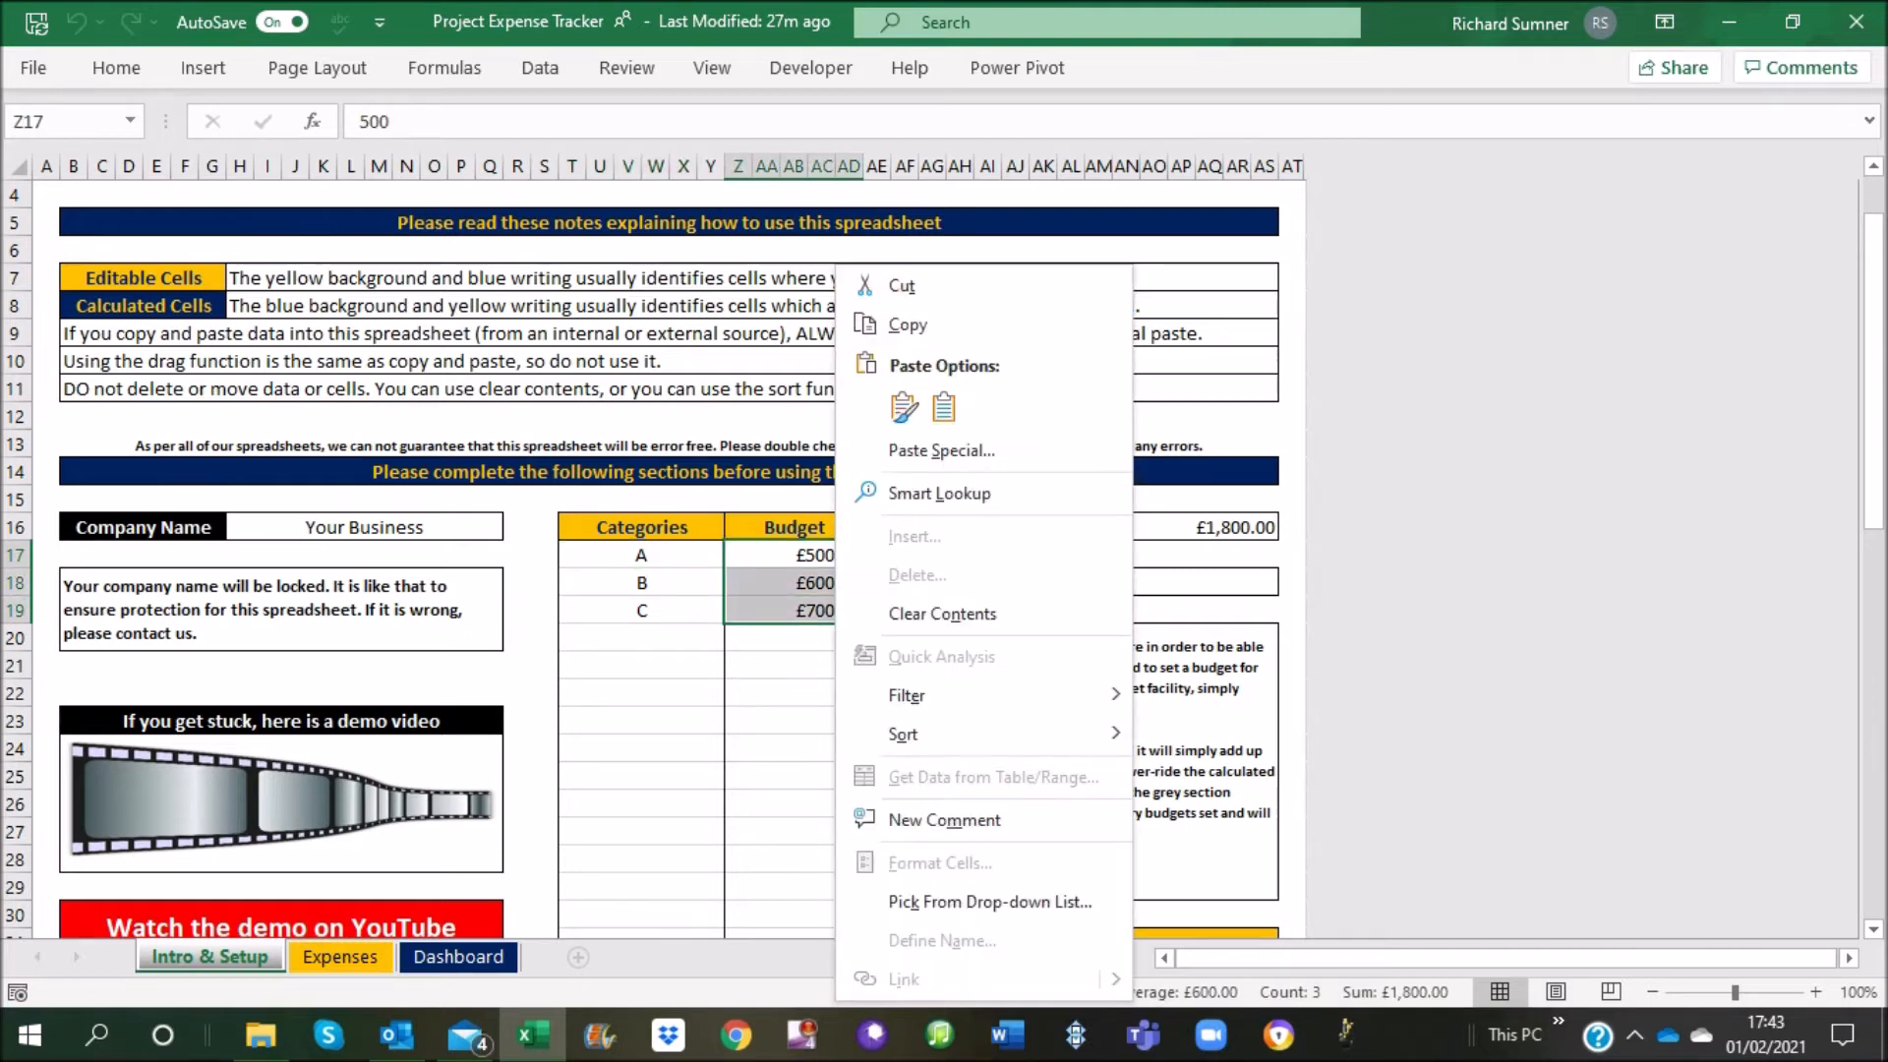
pyautogui.click(942, 613)
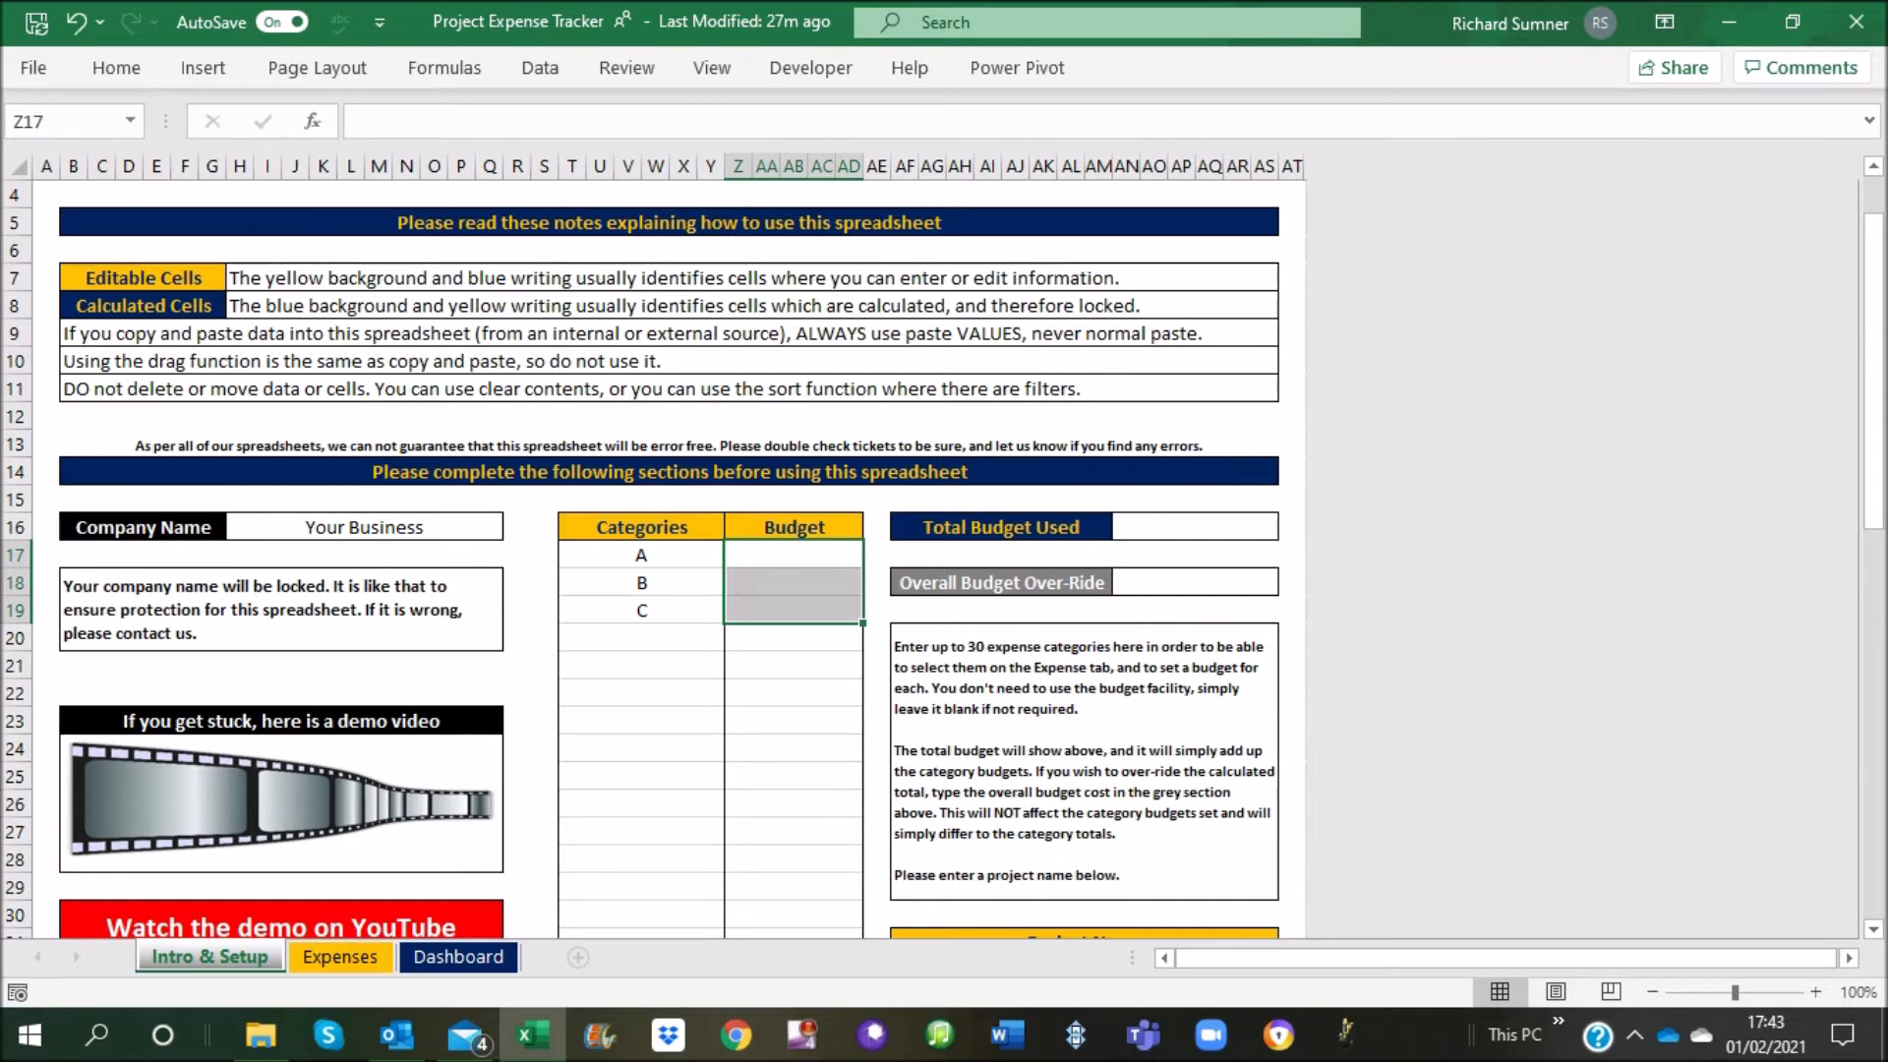
pyautogui.click(76, 22)
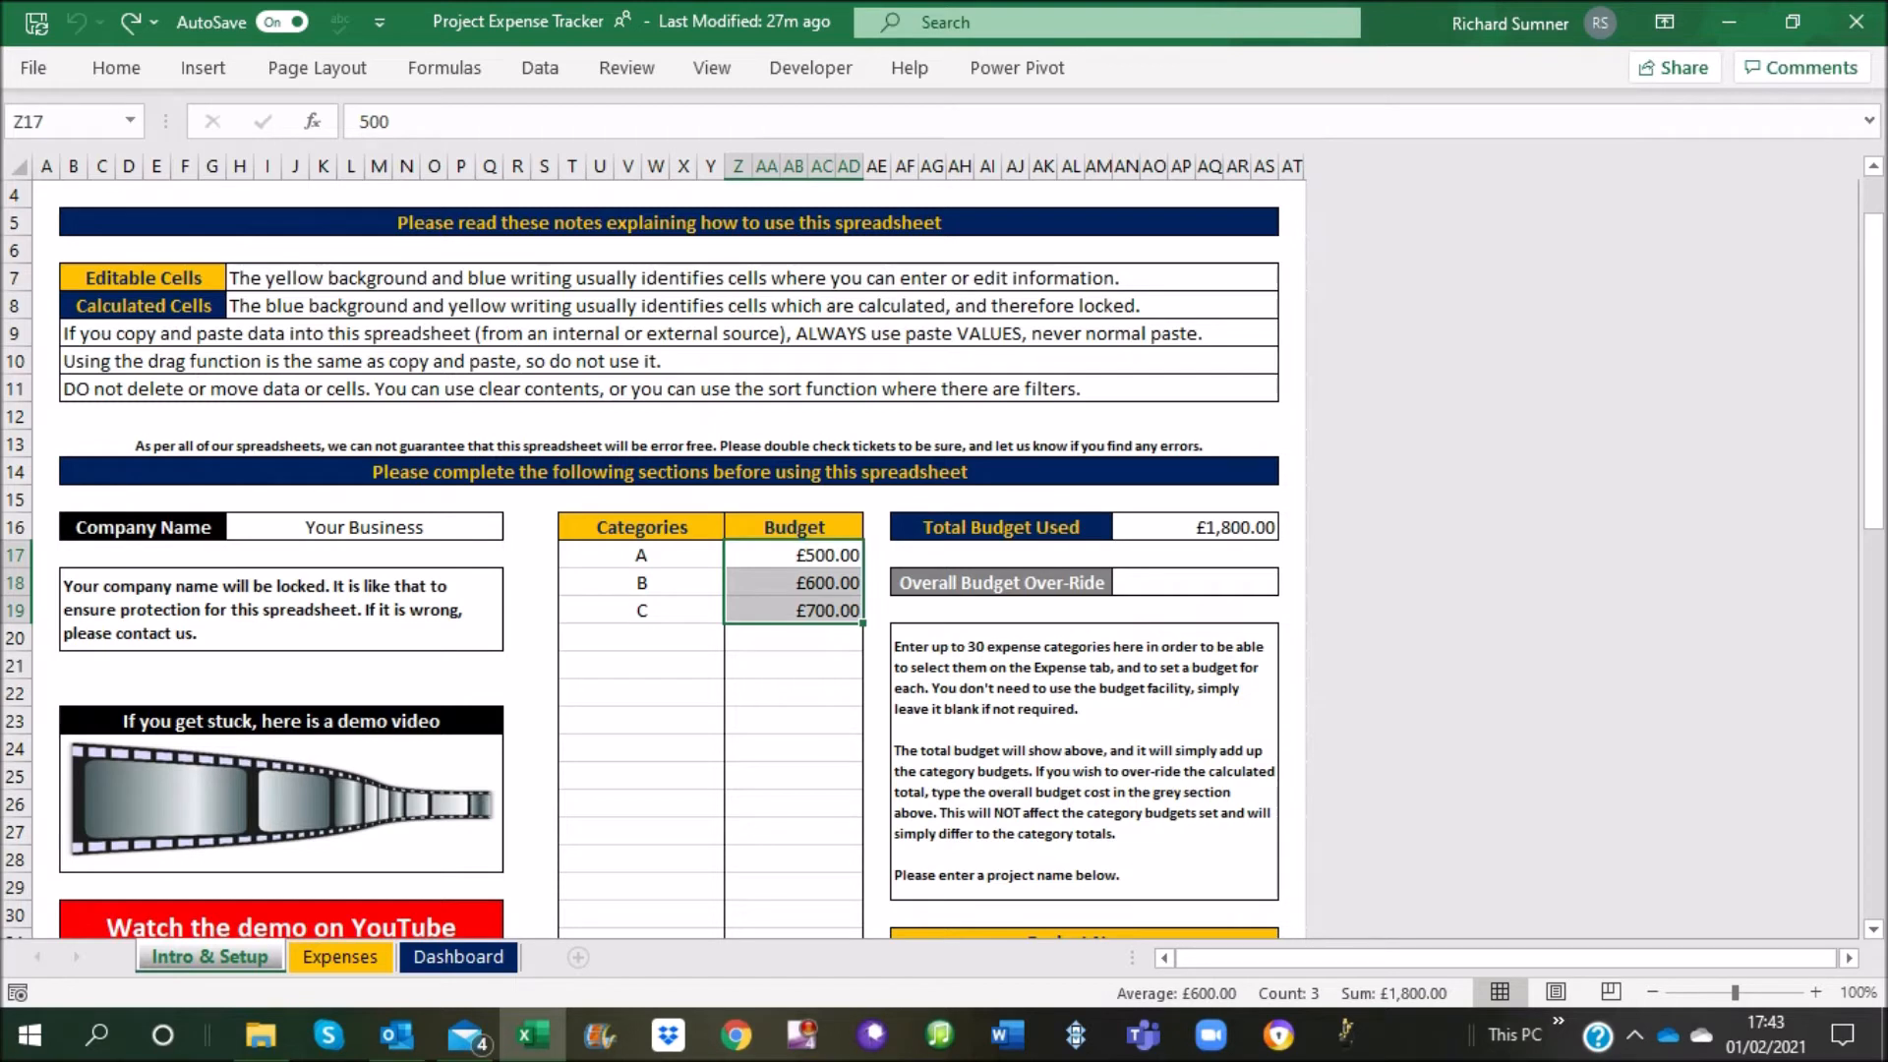
pyautogui.click(794, 639)
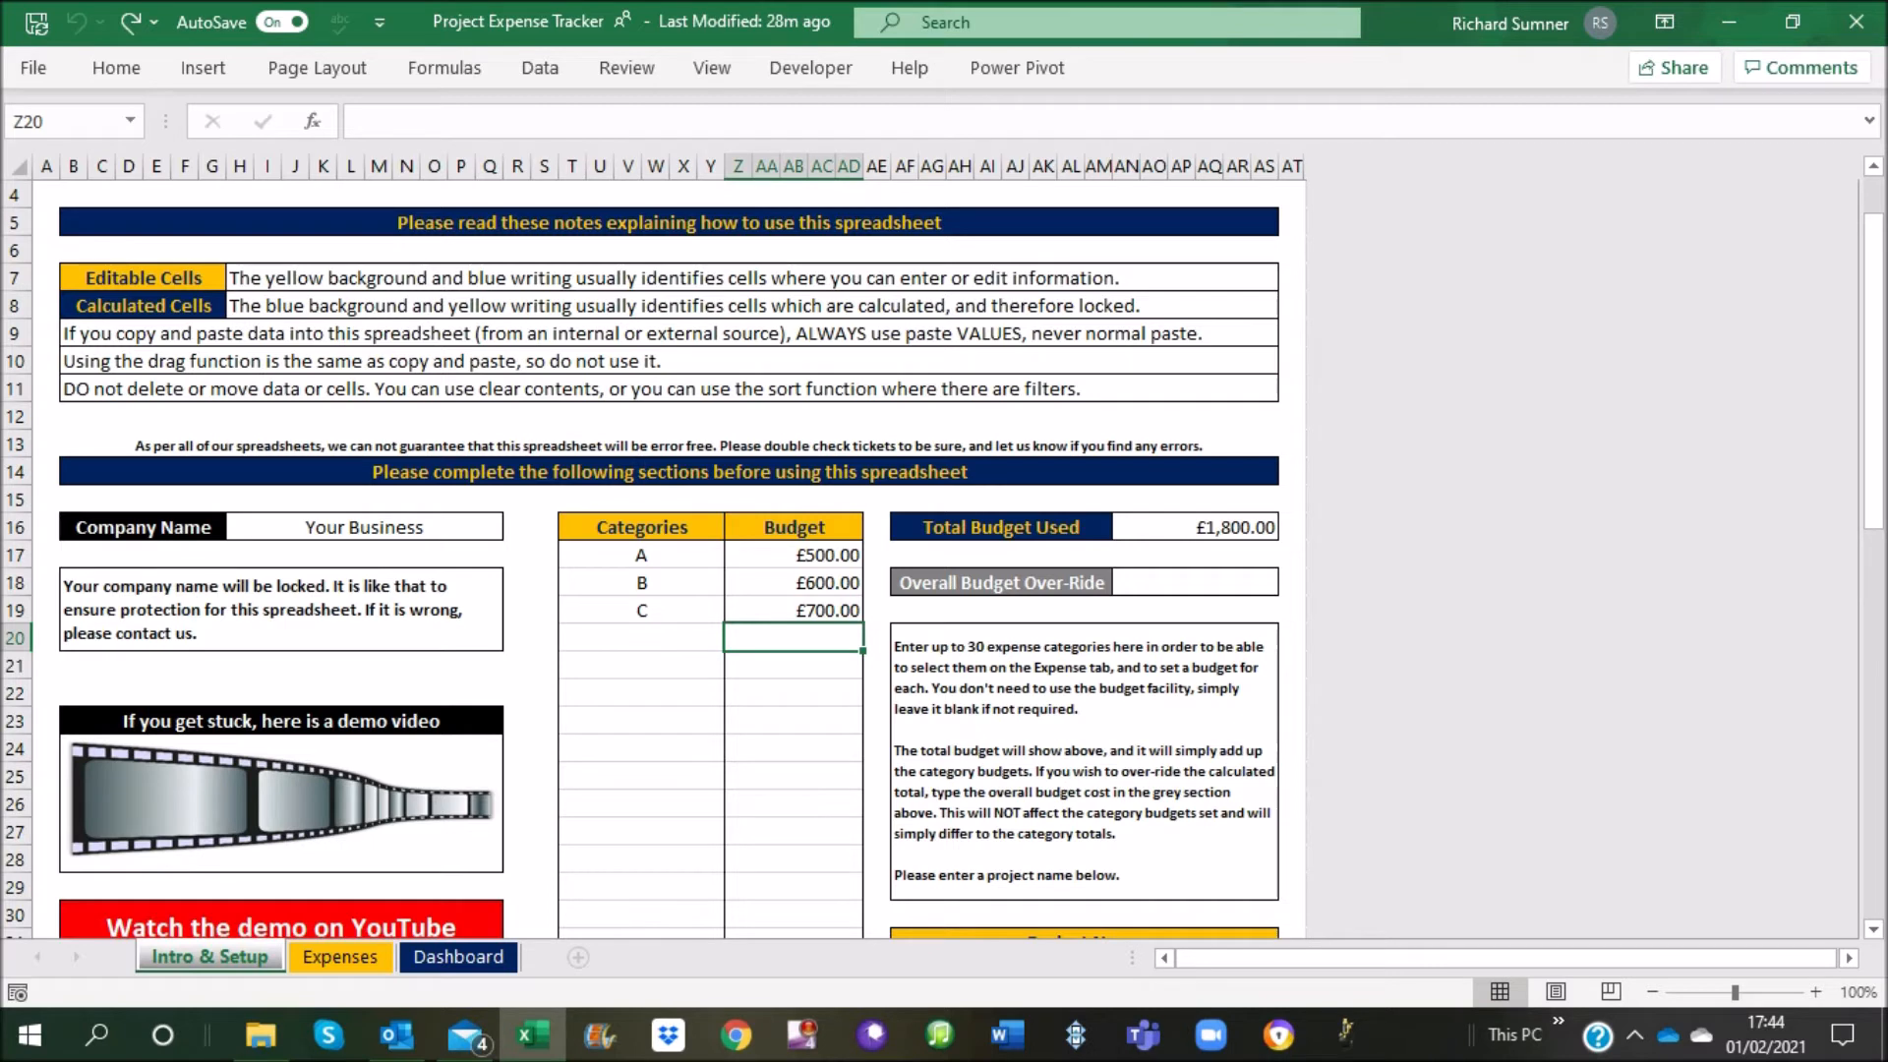
# Set the Overall Budget Over-Ride to 2000 and empty that cell again
pyautogui.click(1194, 583)
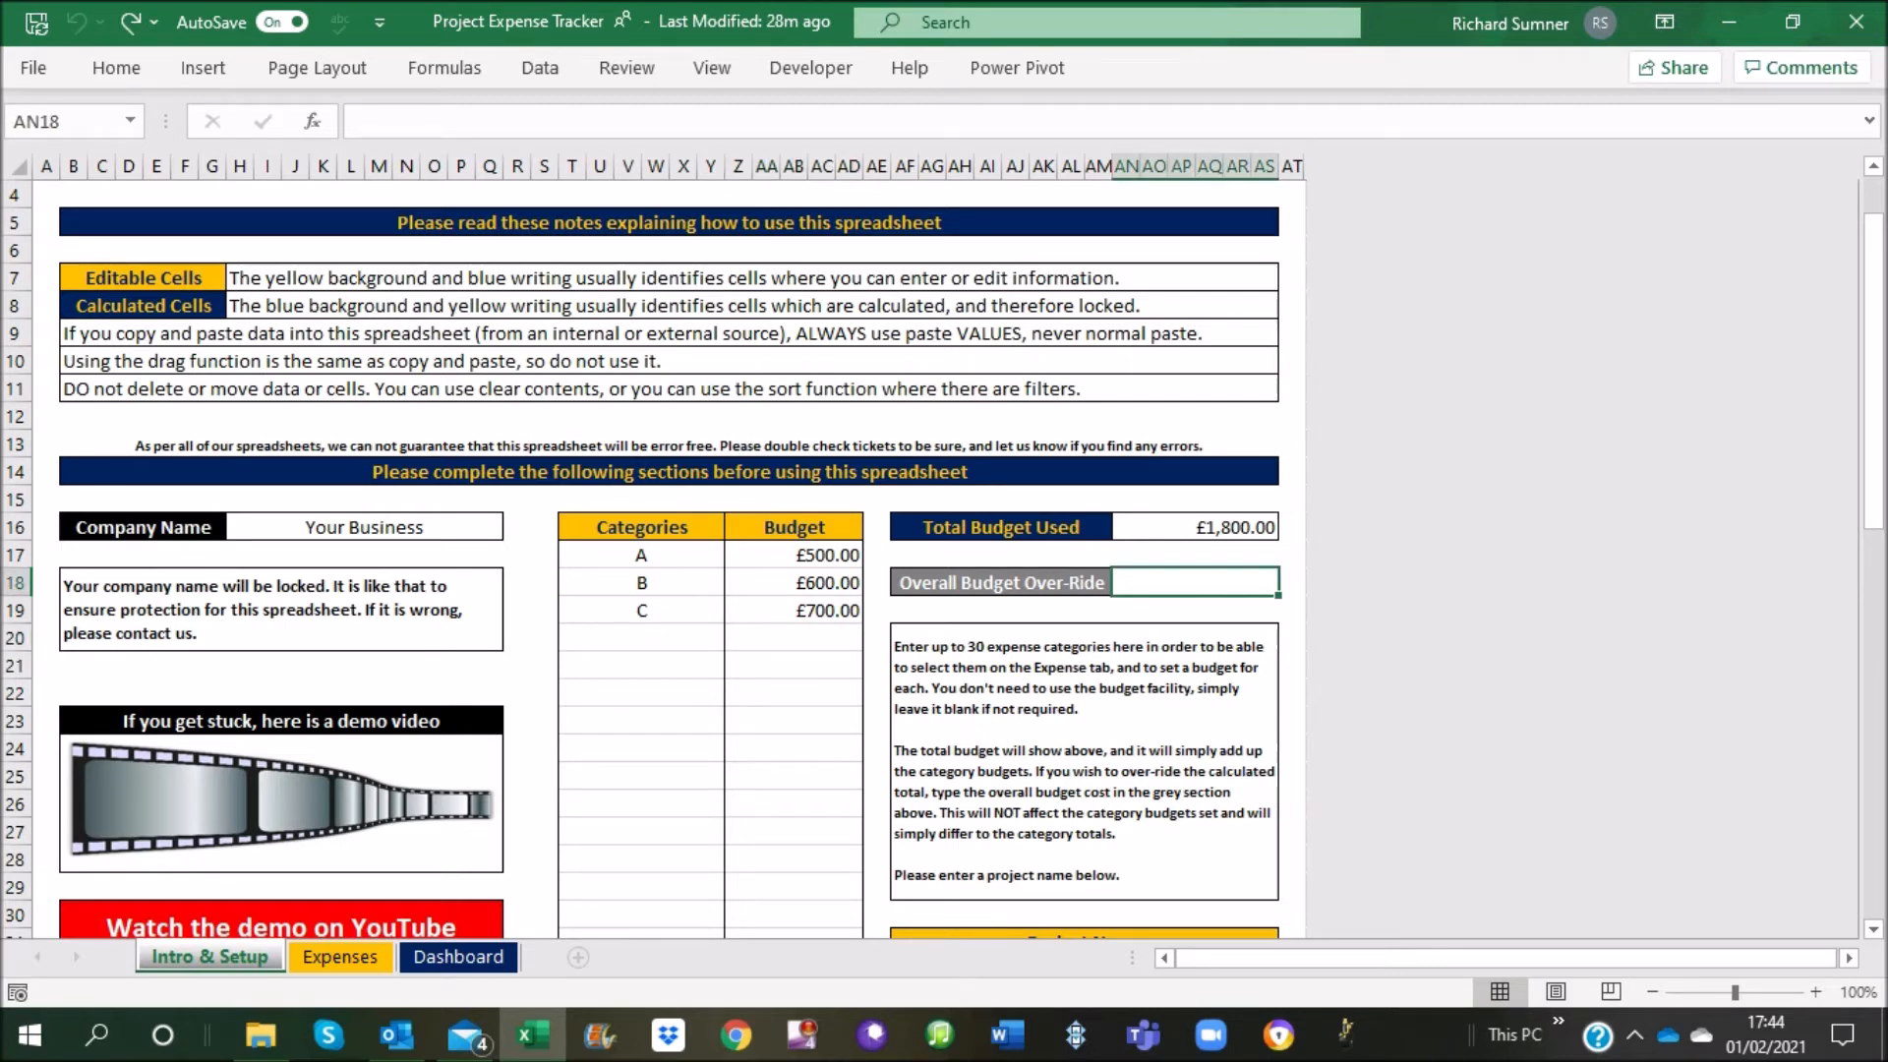
pyautogui.write('2000')
pyautogui.press('Return')
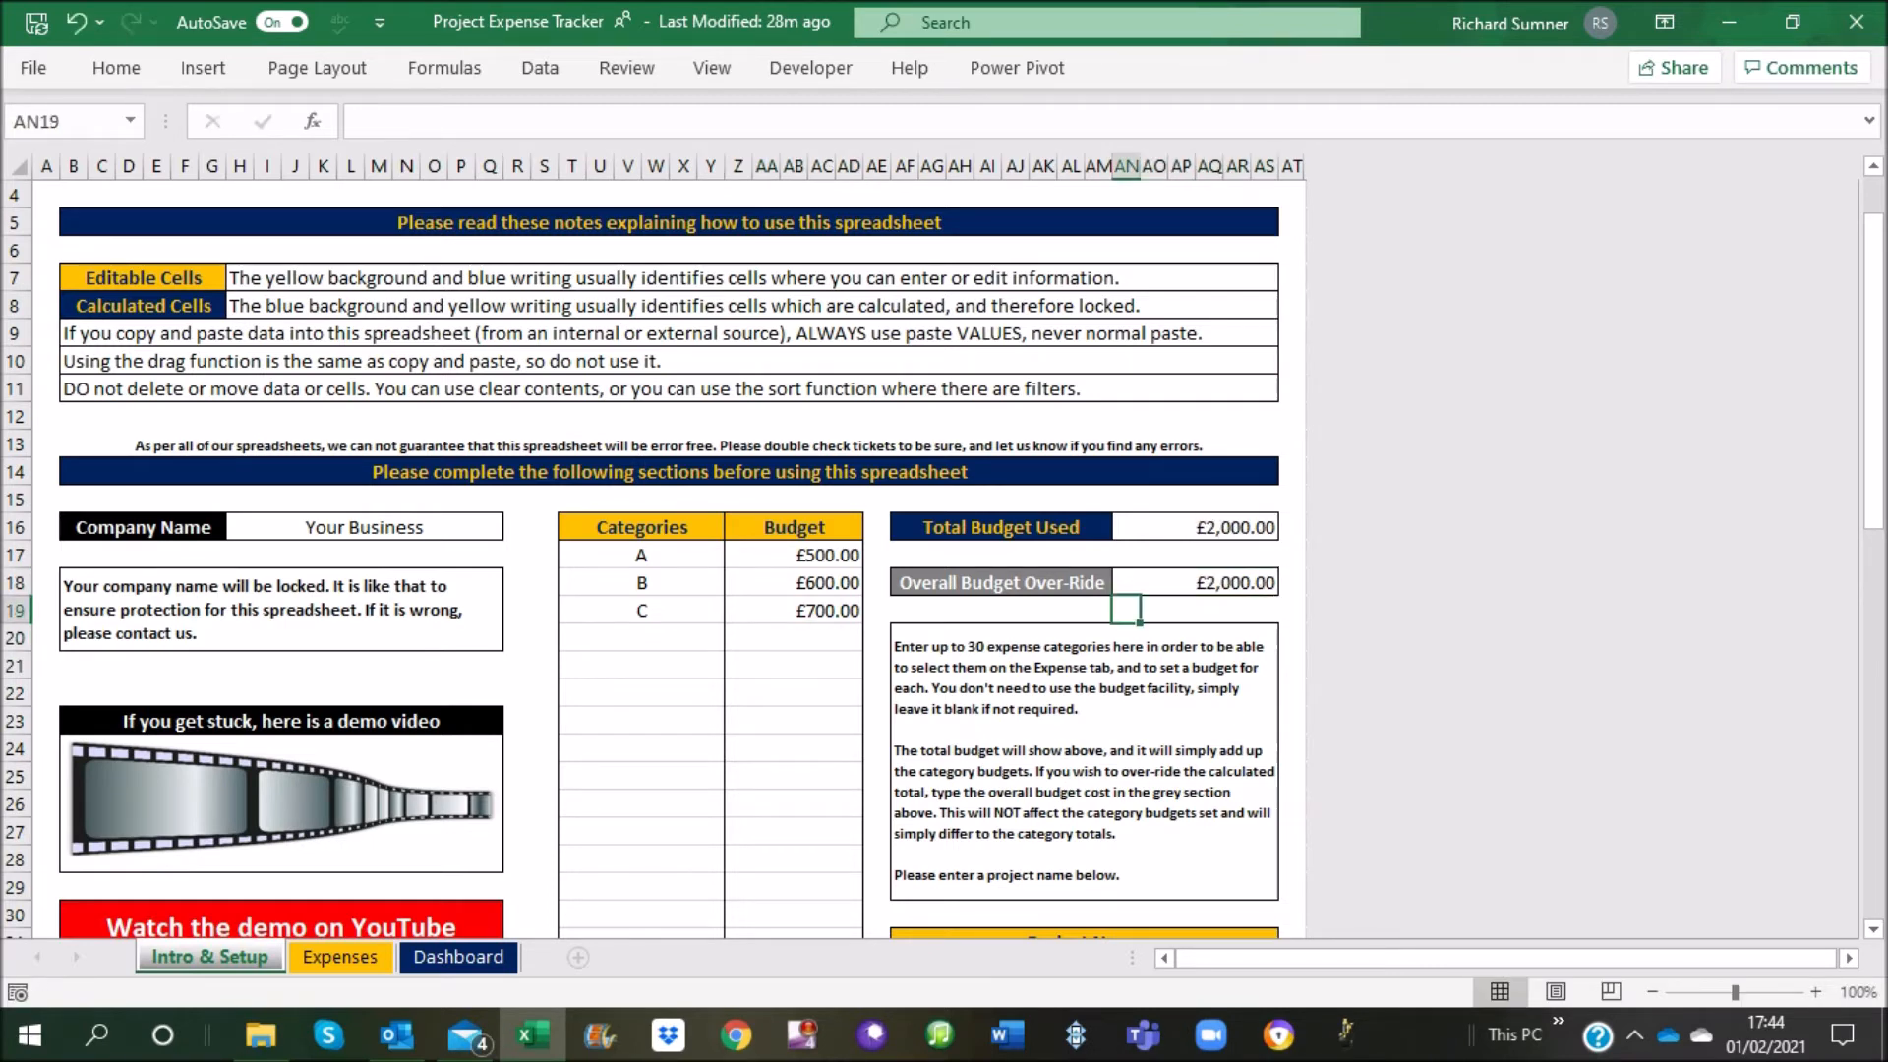
pyautogui.click(1195, 583)
pyautogui.press('BackSpace')
pyautogui.press('Return')
pyautogui.scroll(-3, 668, 550)
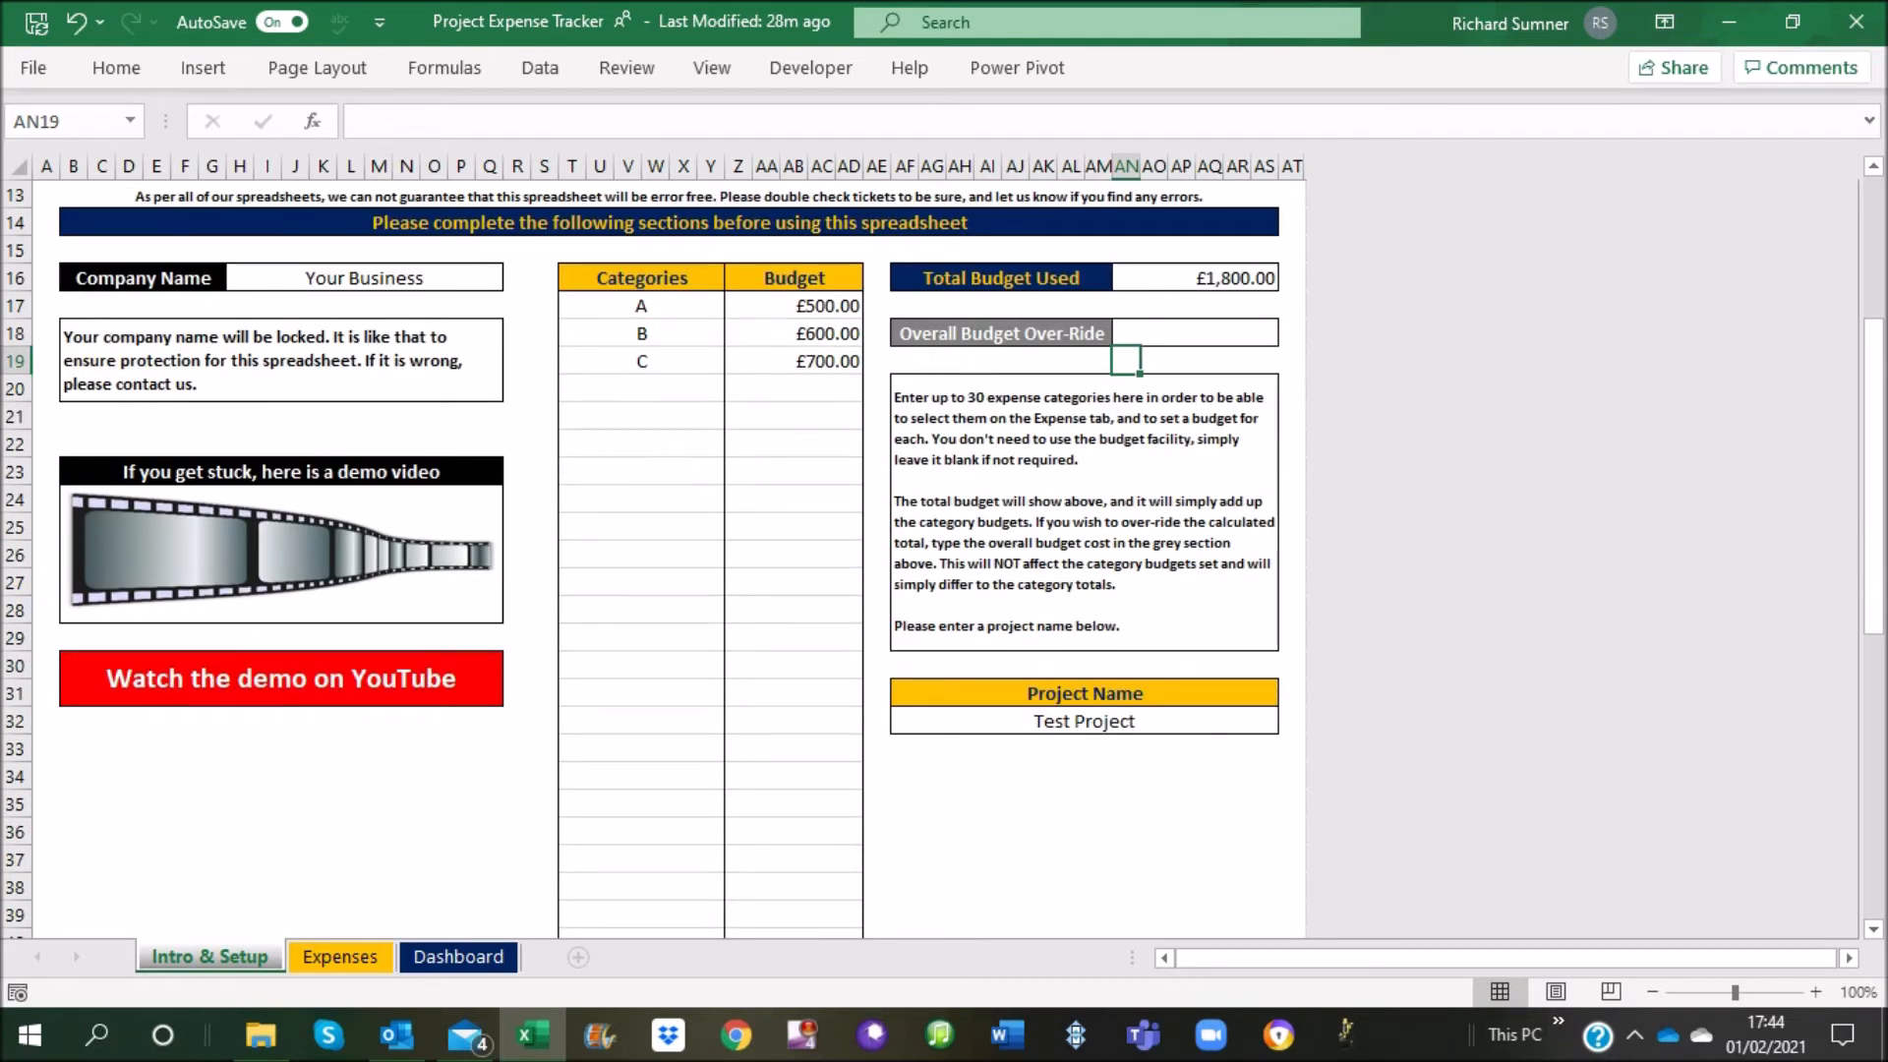
pyautogui.scroll(4, 669, 551)
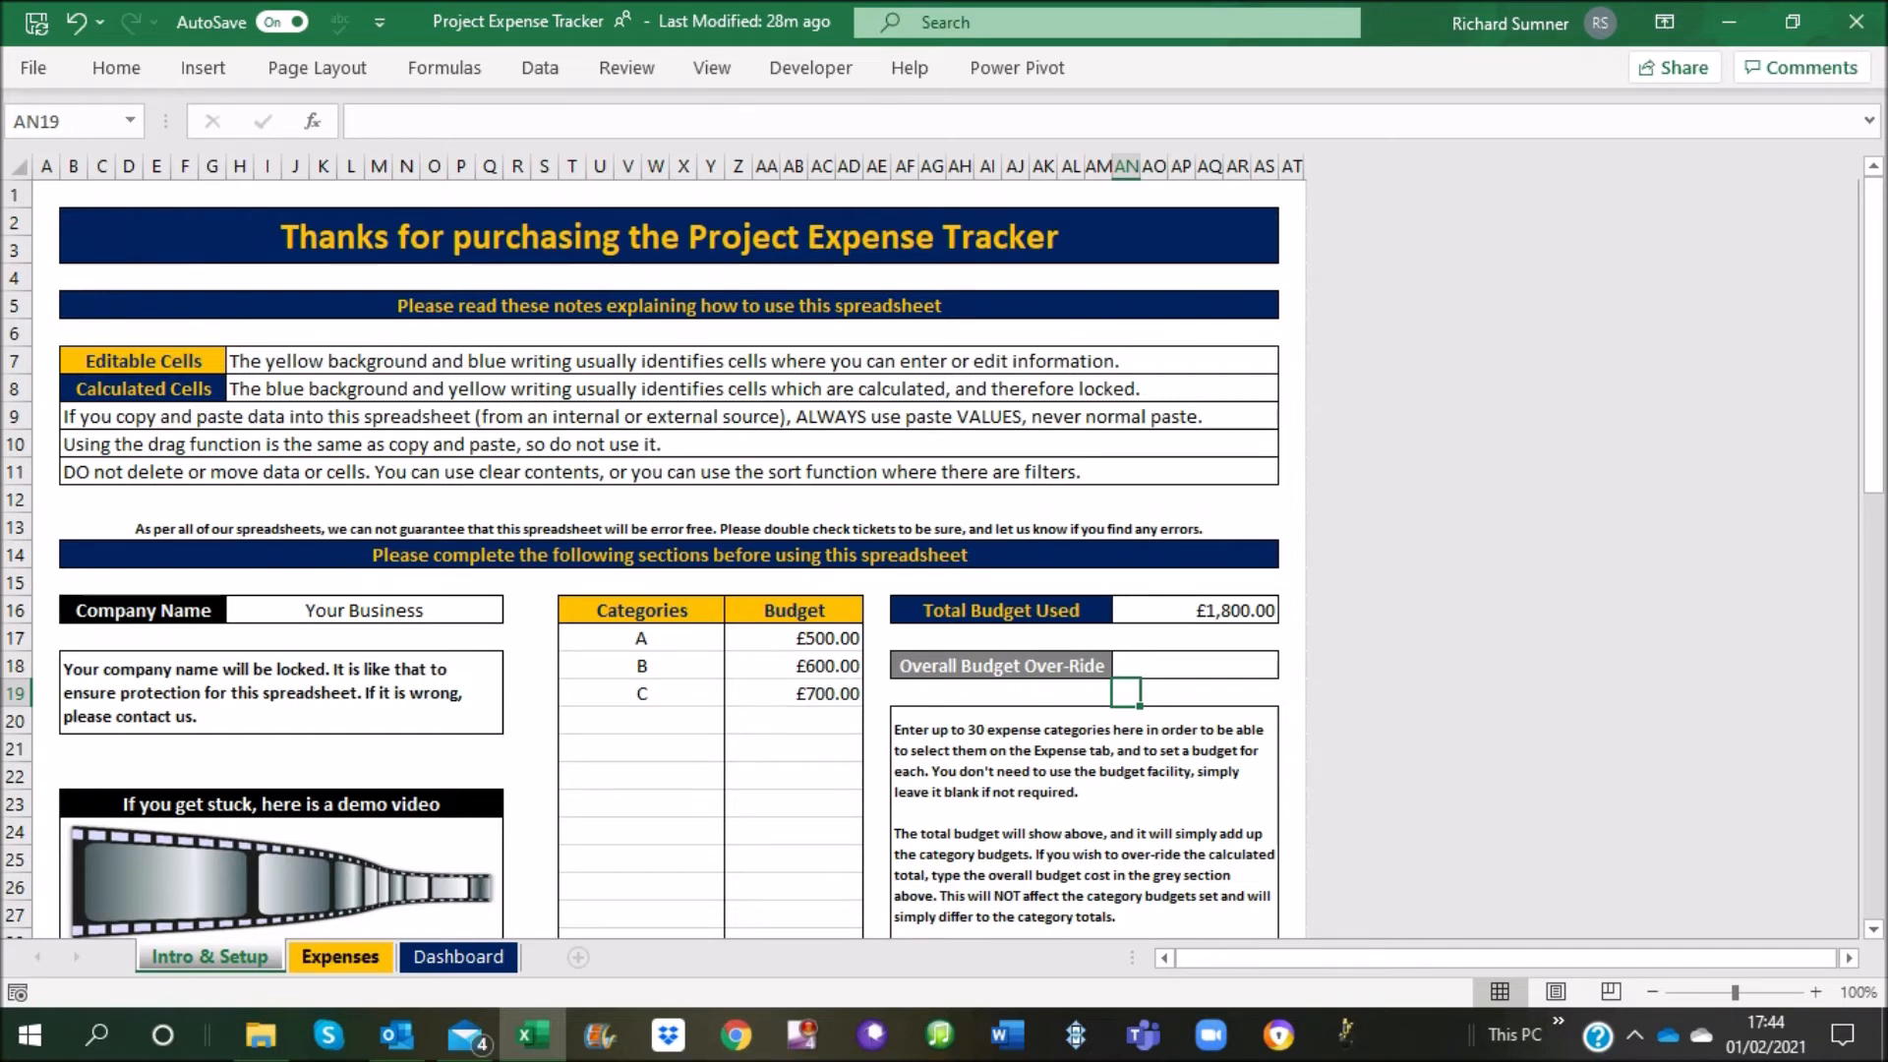
# On the Expenses sheet, add an entry in row 13 with category C and the date 3 Feb
pyautogui.click(340, 957)
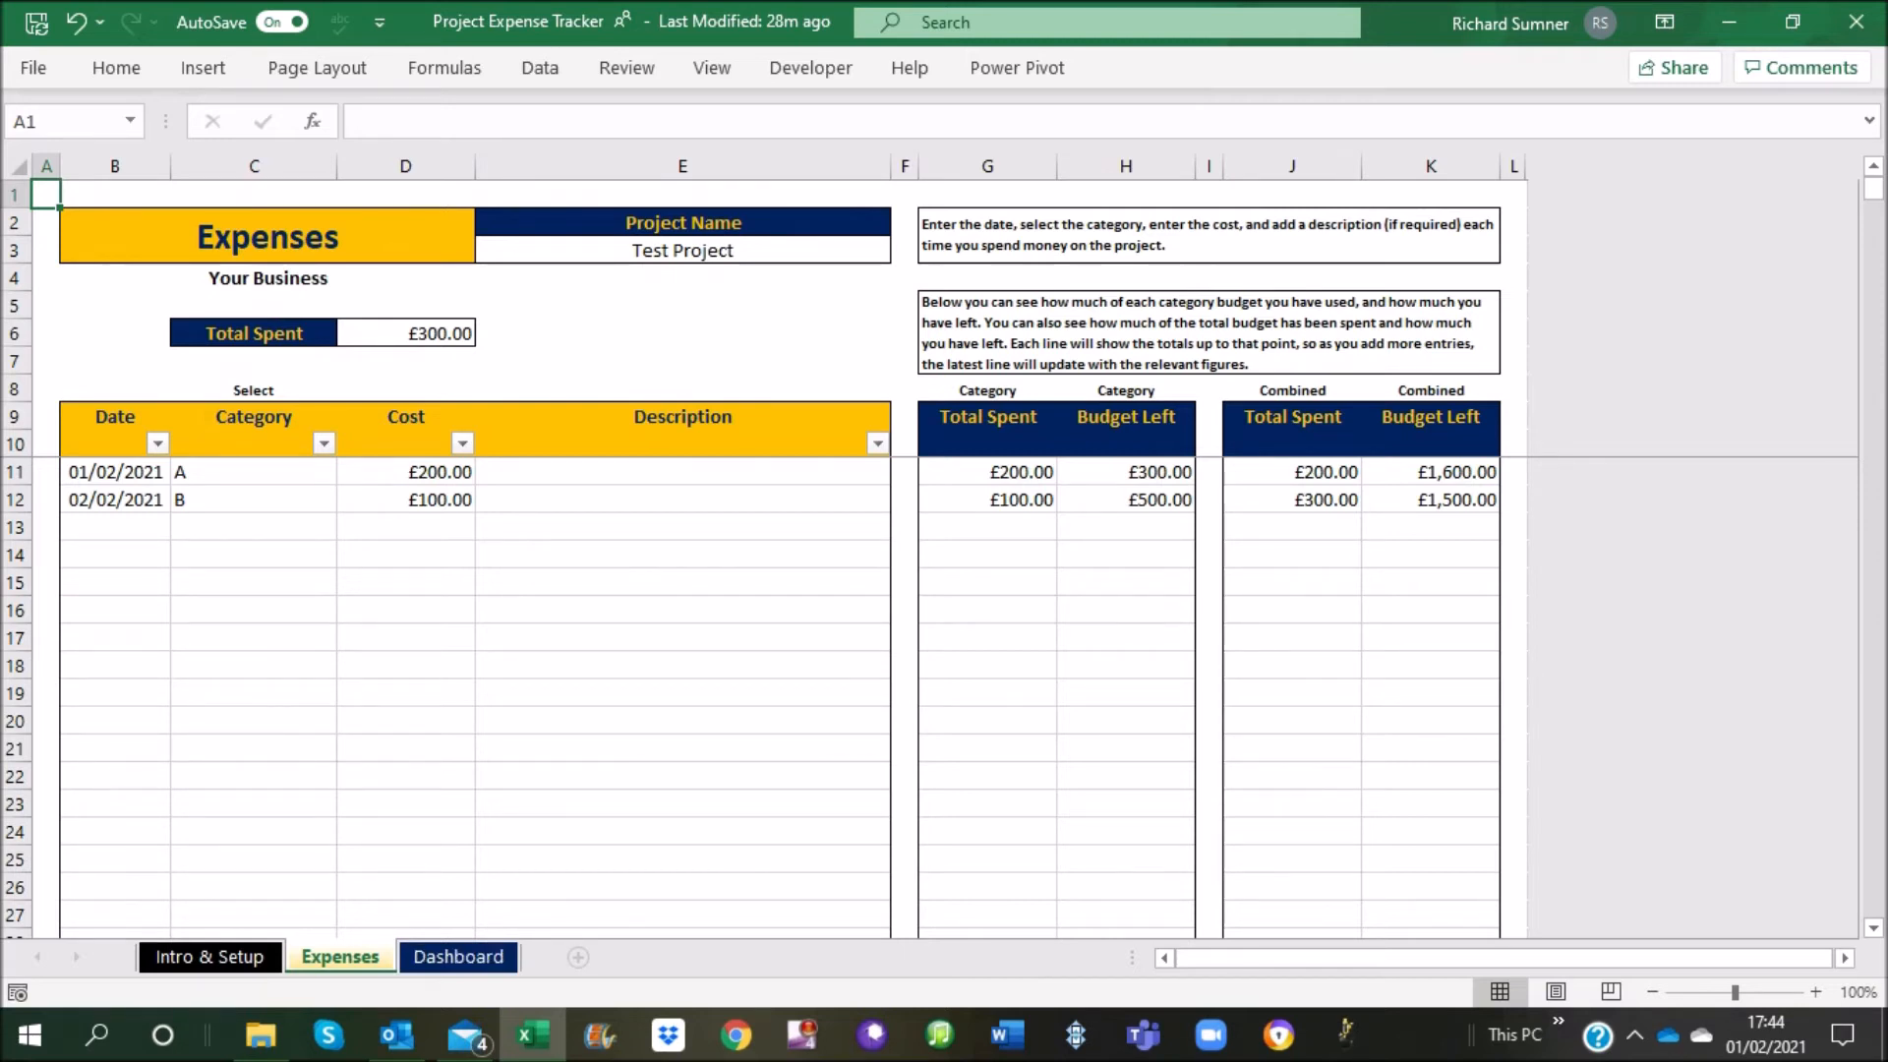
pyautogui.click(115, 527)
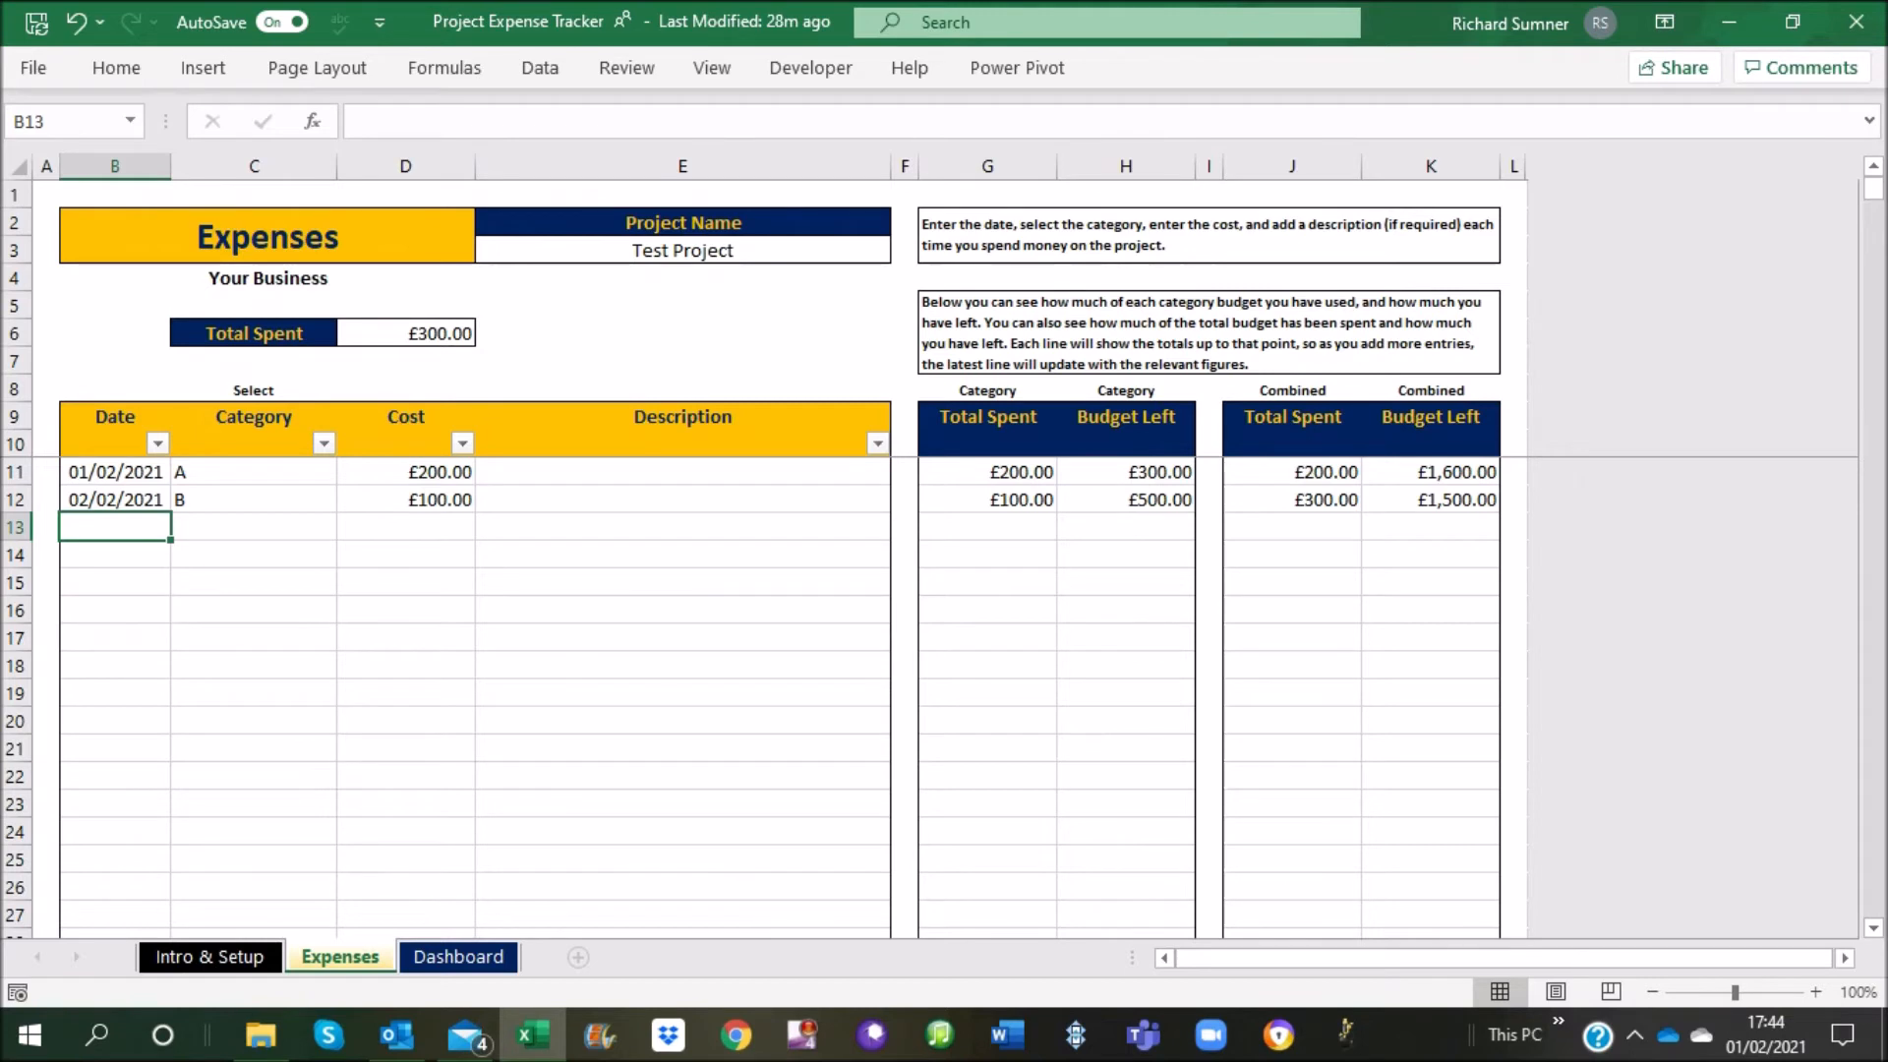
pyautogui.click(253, 527)
pyautogui.click(349, 527)
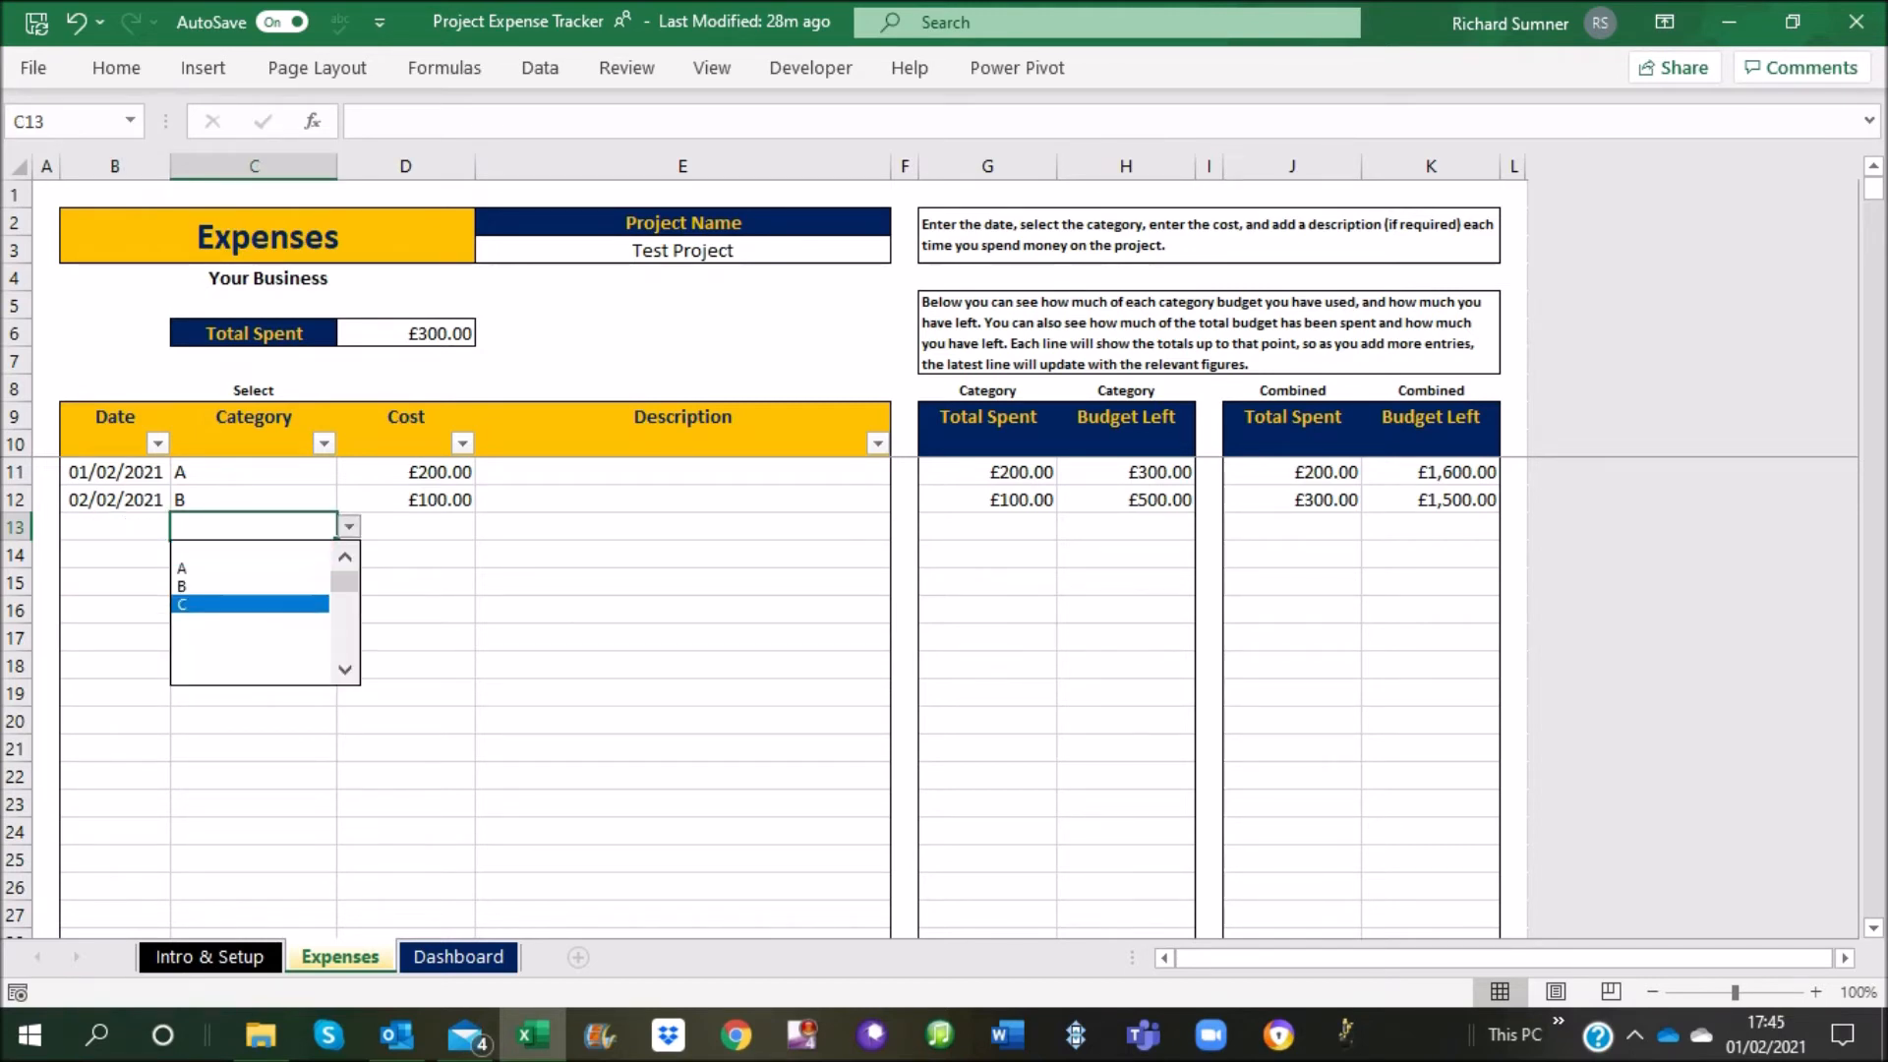
pyautogui.click(250, 604)
pyautogui.click(115, 527)
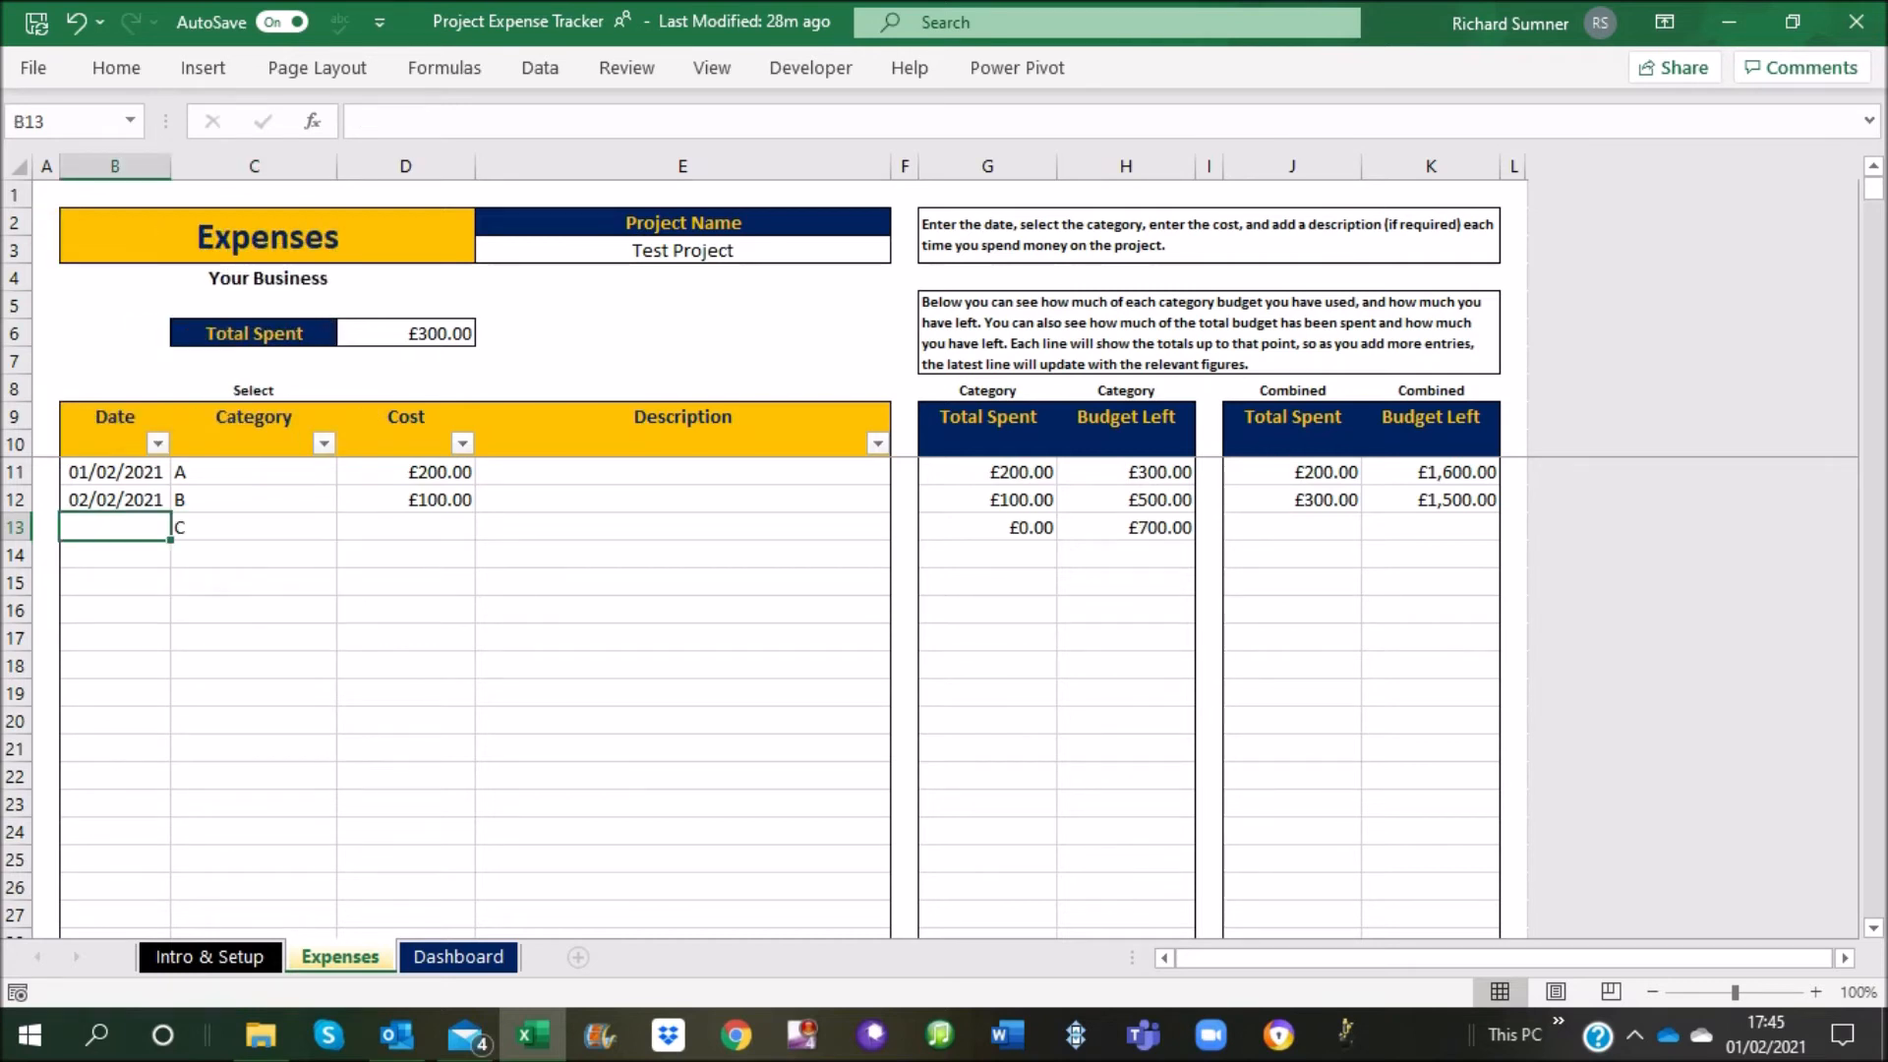
pyautogui.write('3 feb')
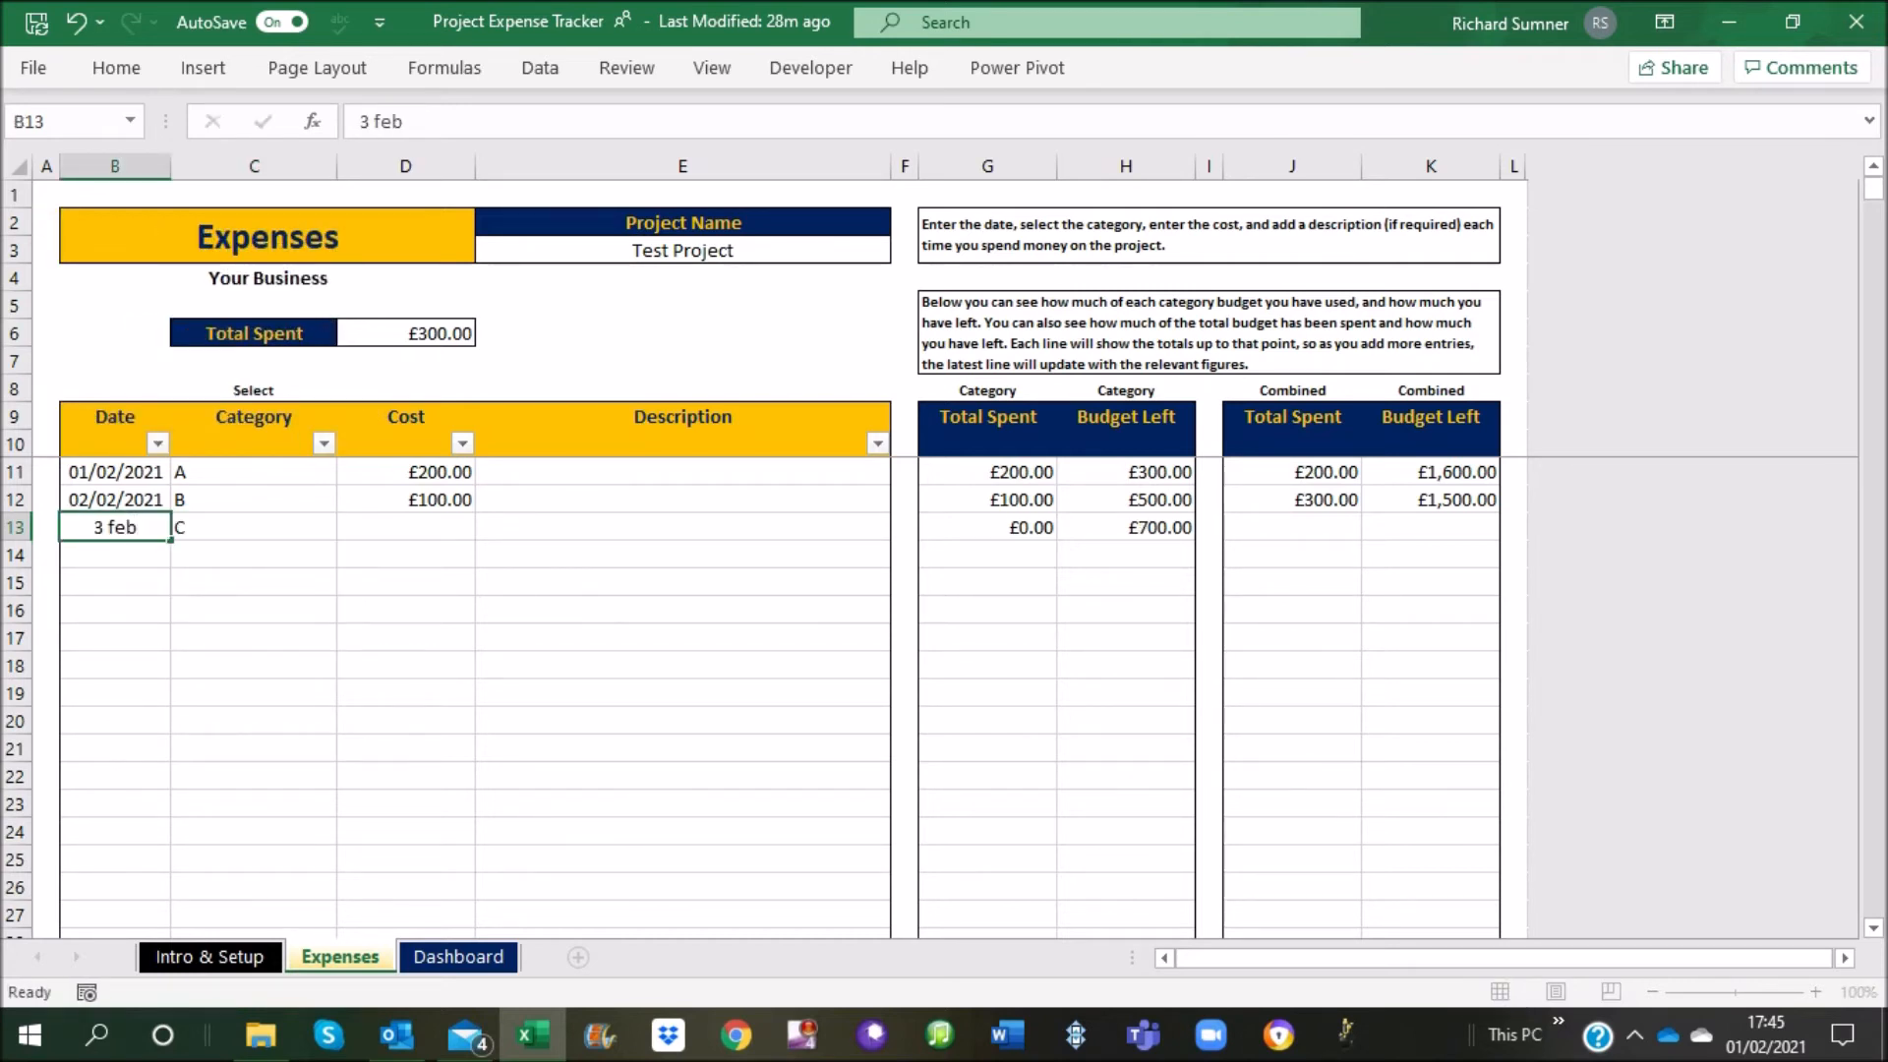
pyautogui.press('Return')
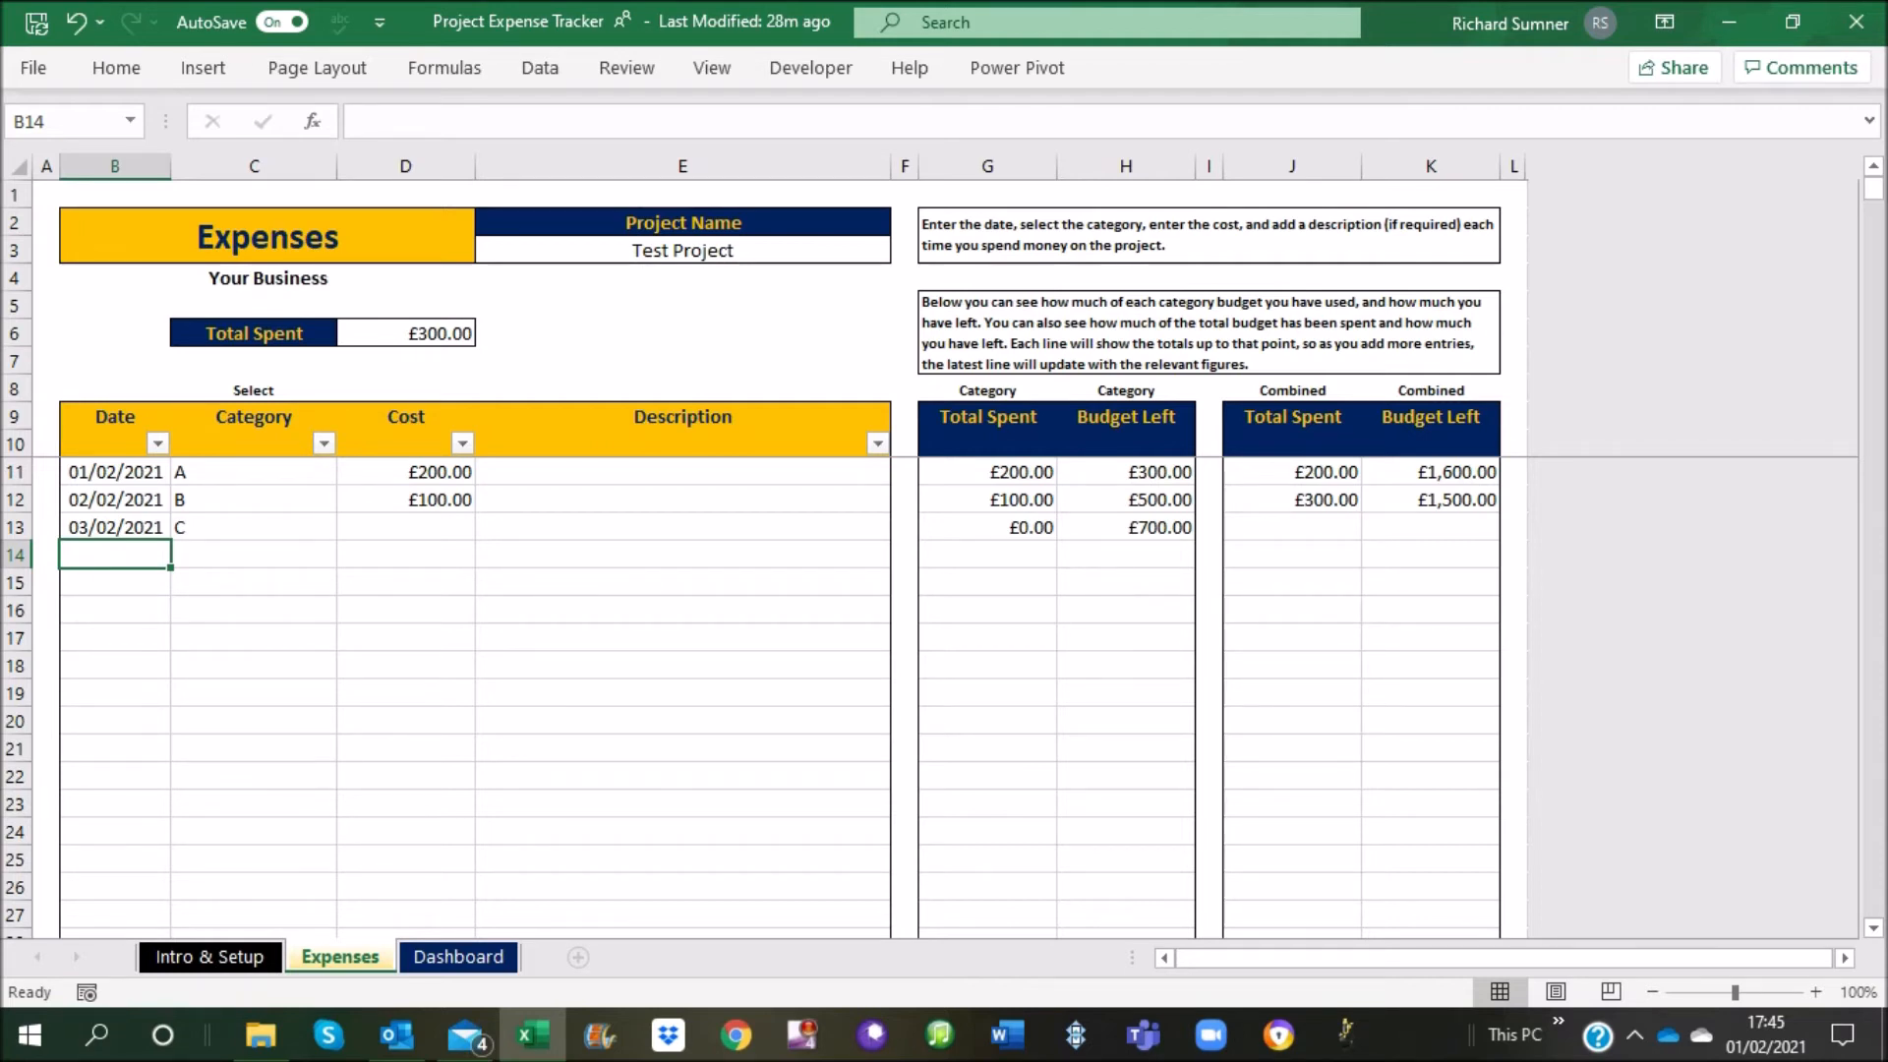
# Set the cost of the category C expense in row 13 to 150
pyautogui.click(405, 528)
pyautogui.write('150')
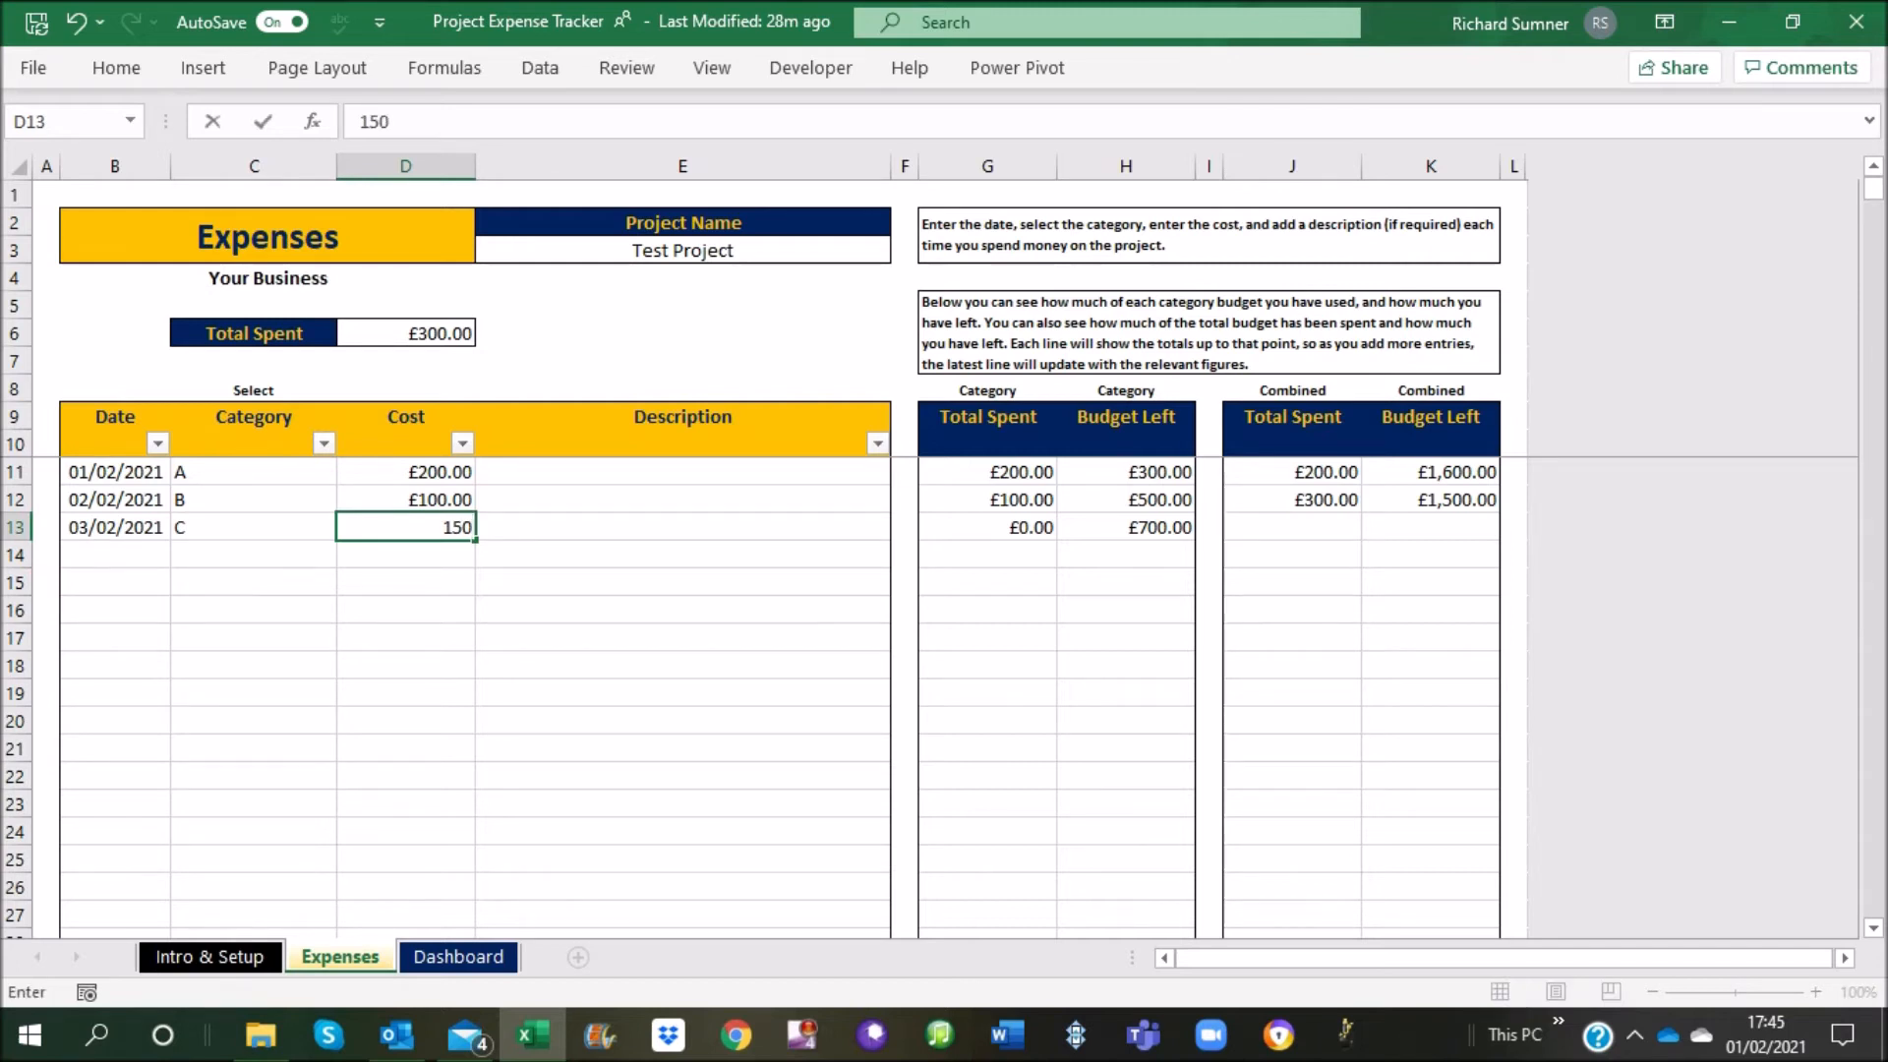
pyautogui.press('Return')
pyautogui.click(682, 527)
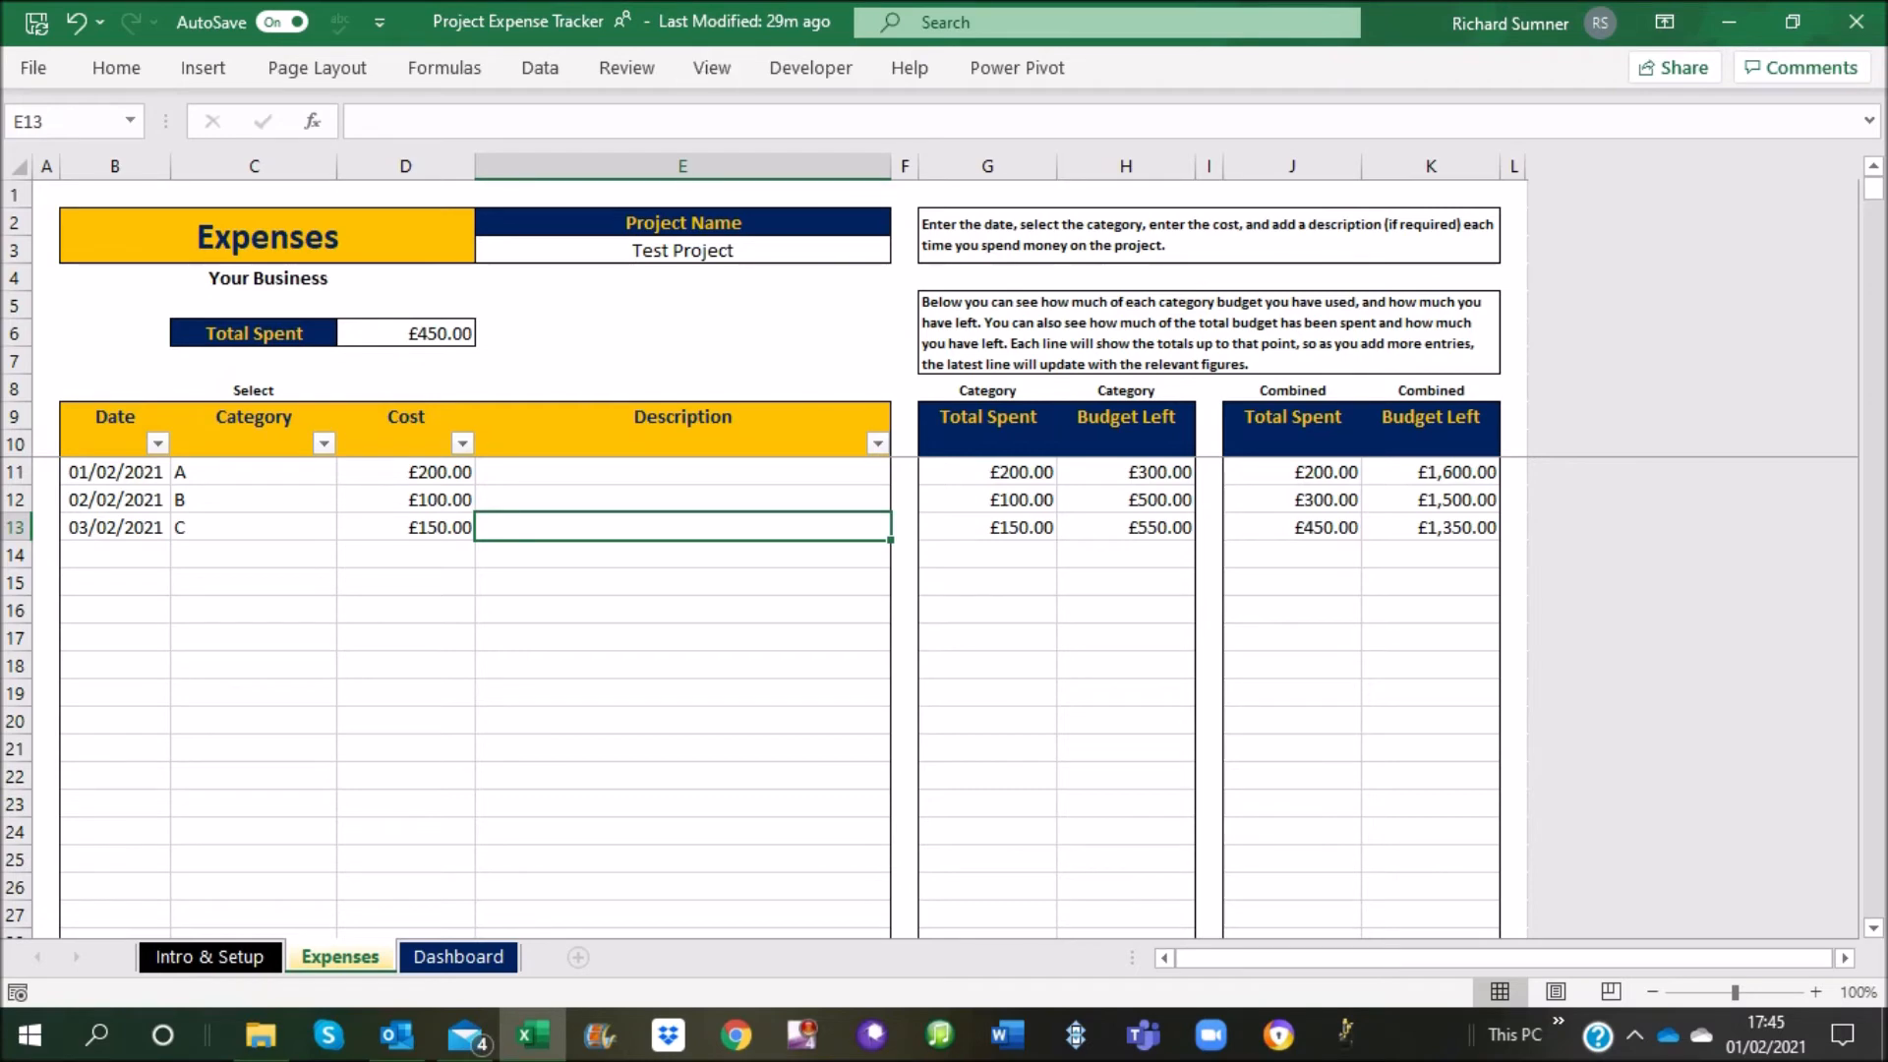
# Examine the Dashboard sheet's totals, category table and the budget and expense charts below it
pyautogui.click(459, 956)
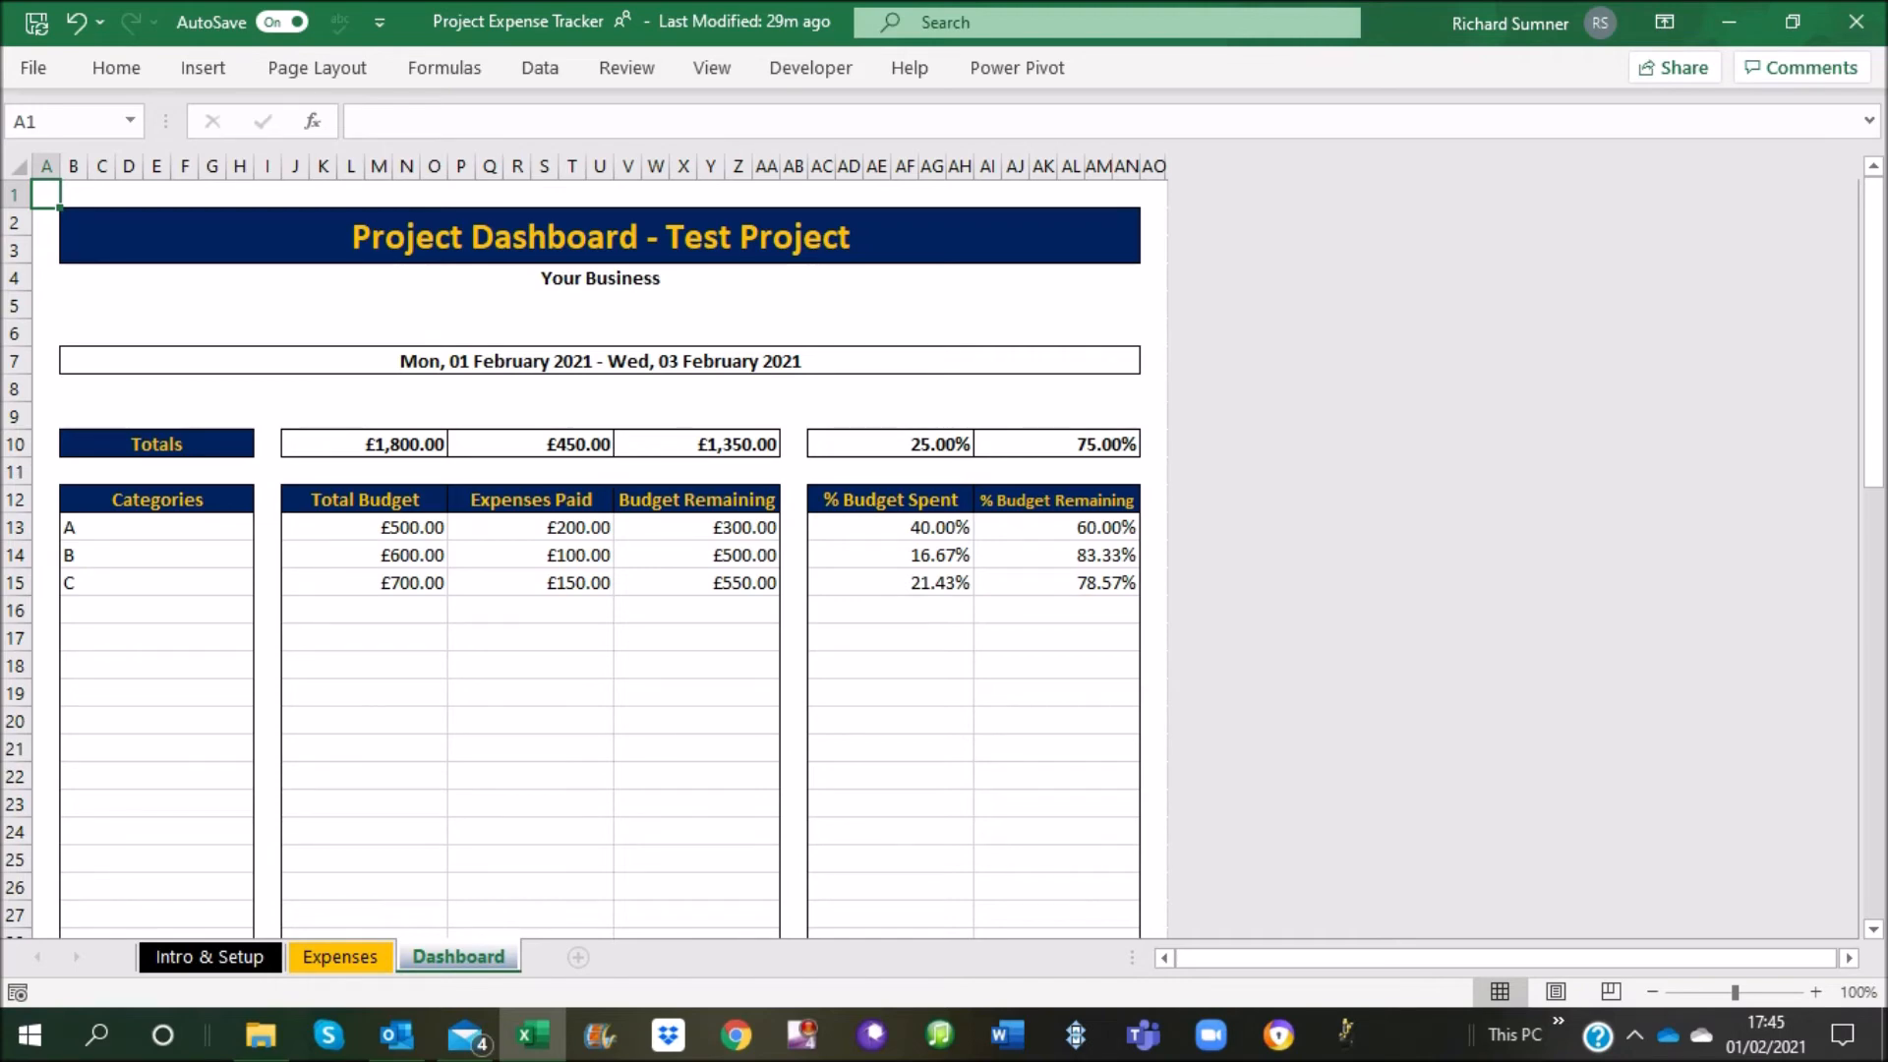
pyautogui.scroll(-7, 943, 558)
pyautogui.scroll(7, 944, 557)
pyautogui.scroll(-9, 600, 558)
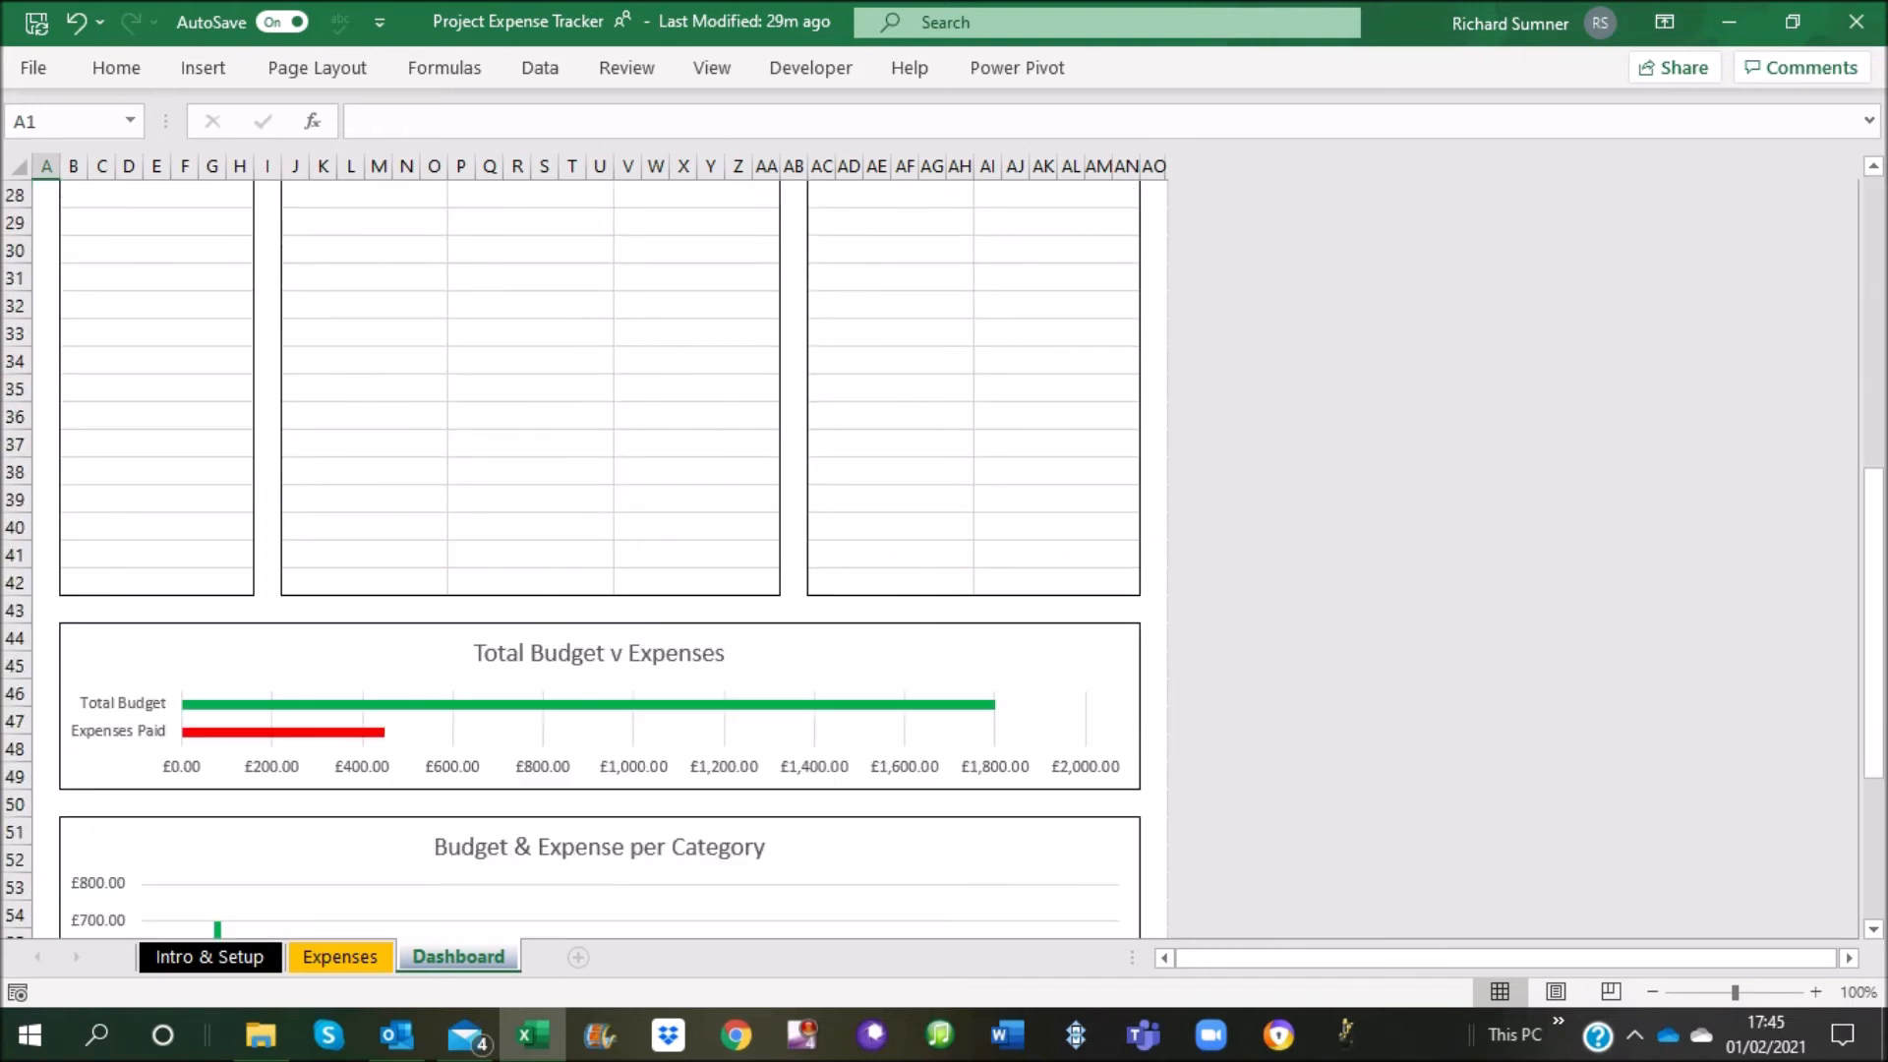
pyautogui.scroll(-5, 600, 558)
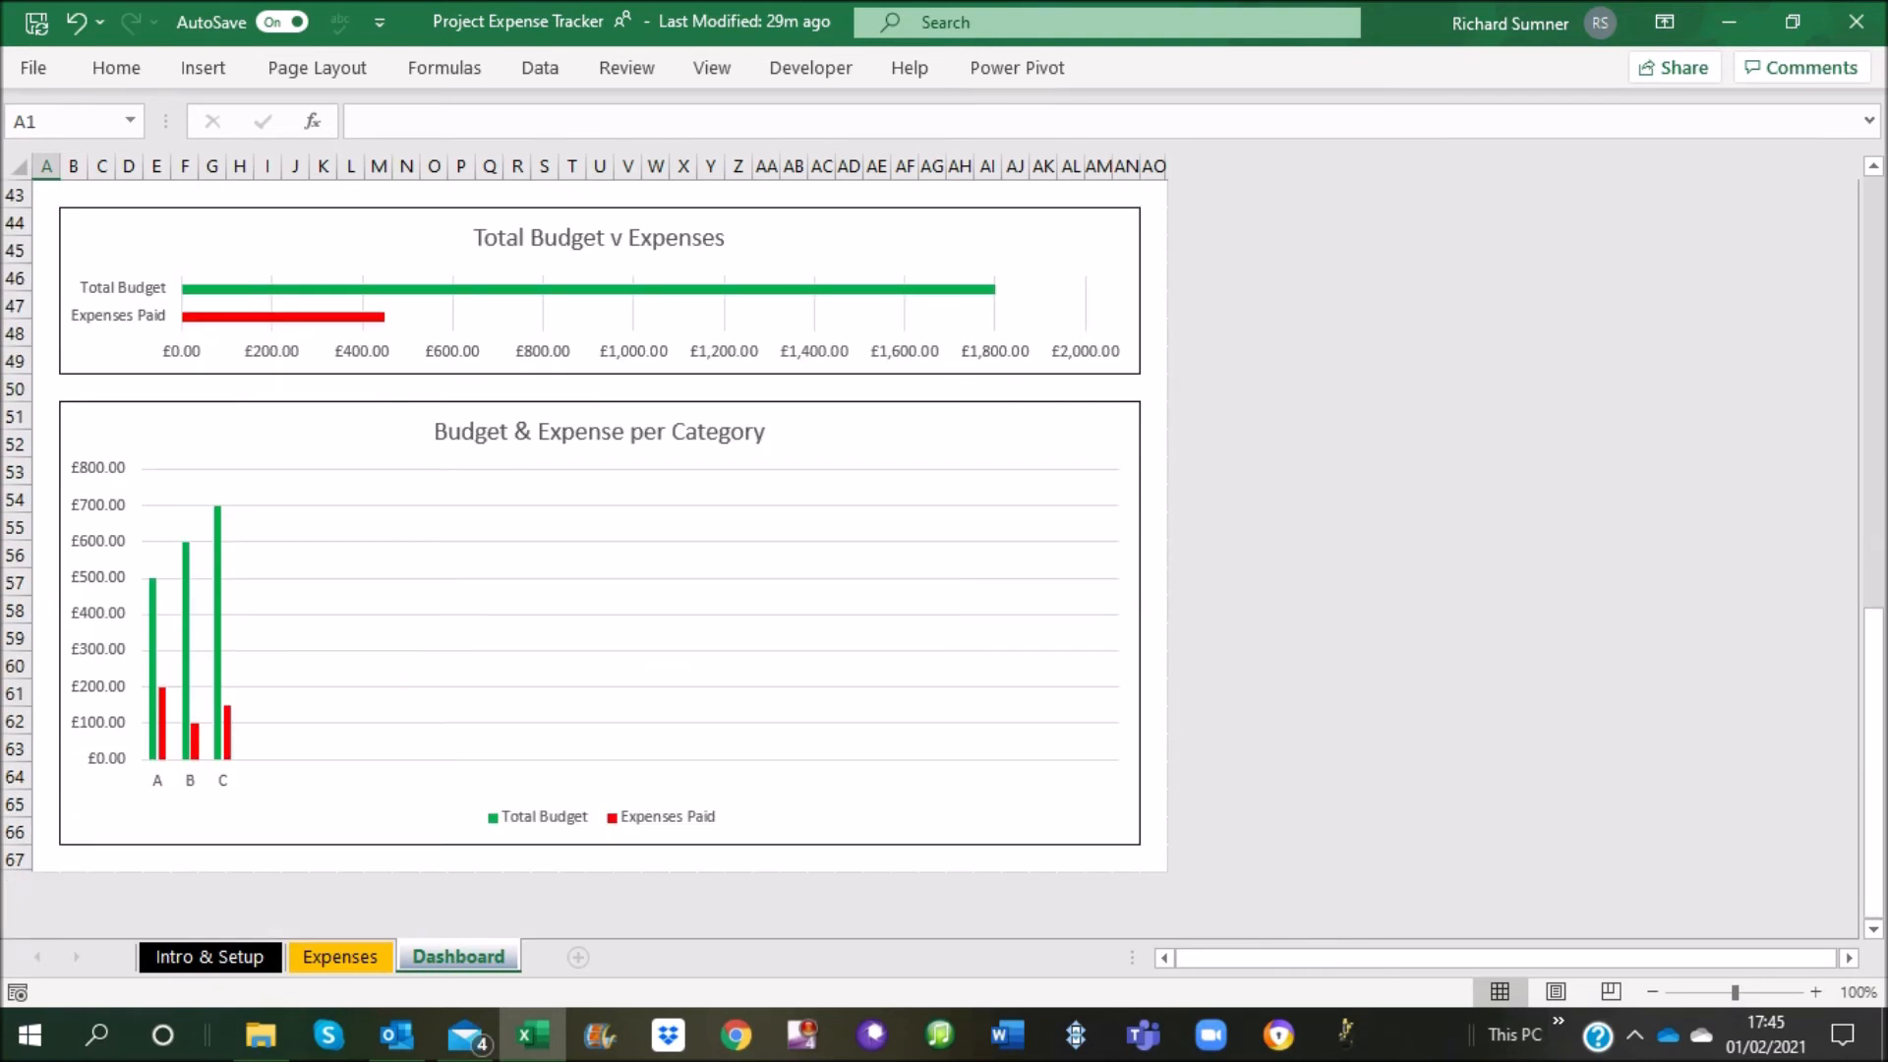
pyautogui.scroll(-1, 584, 525)
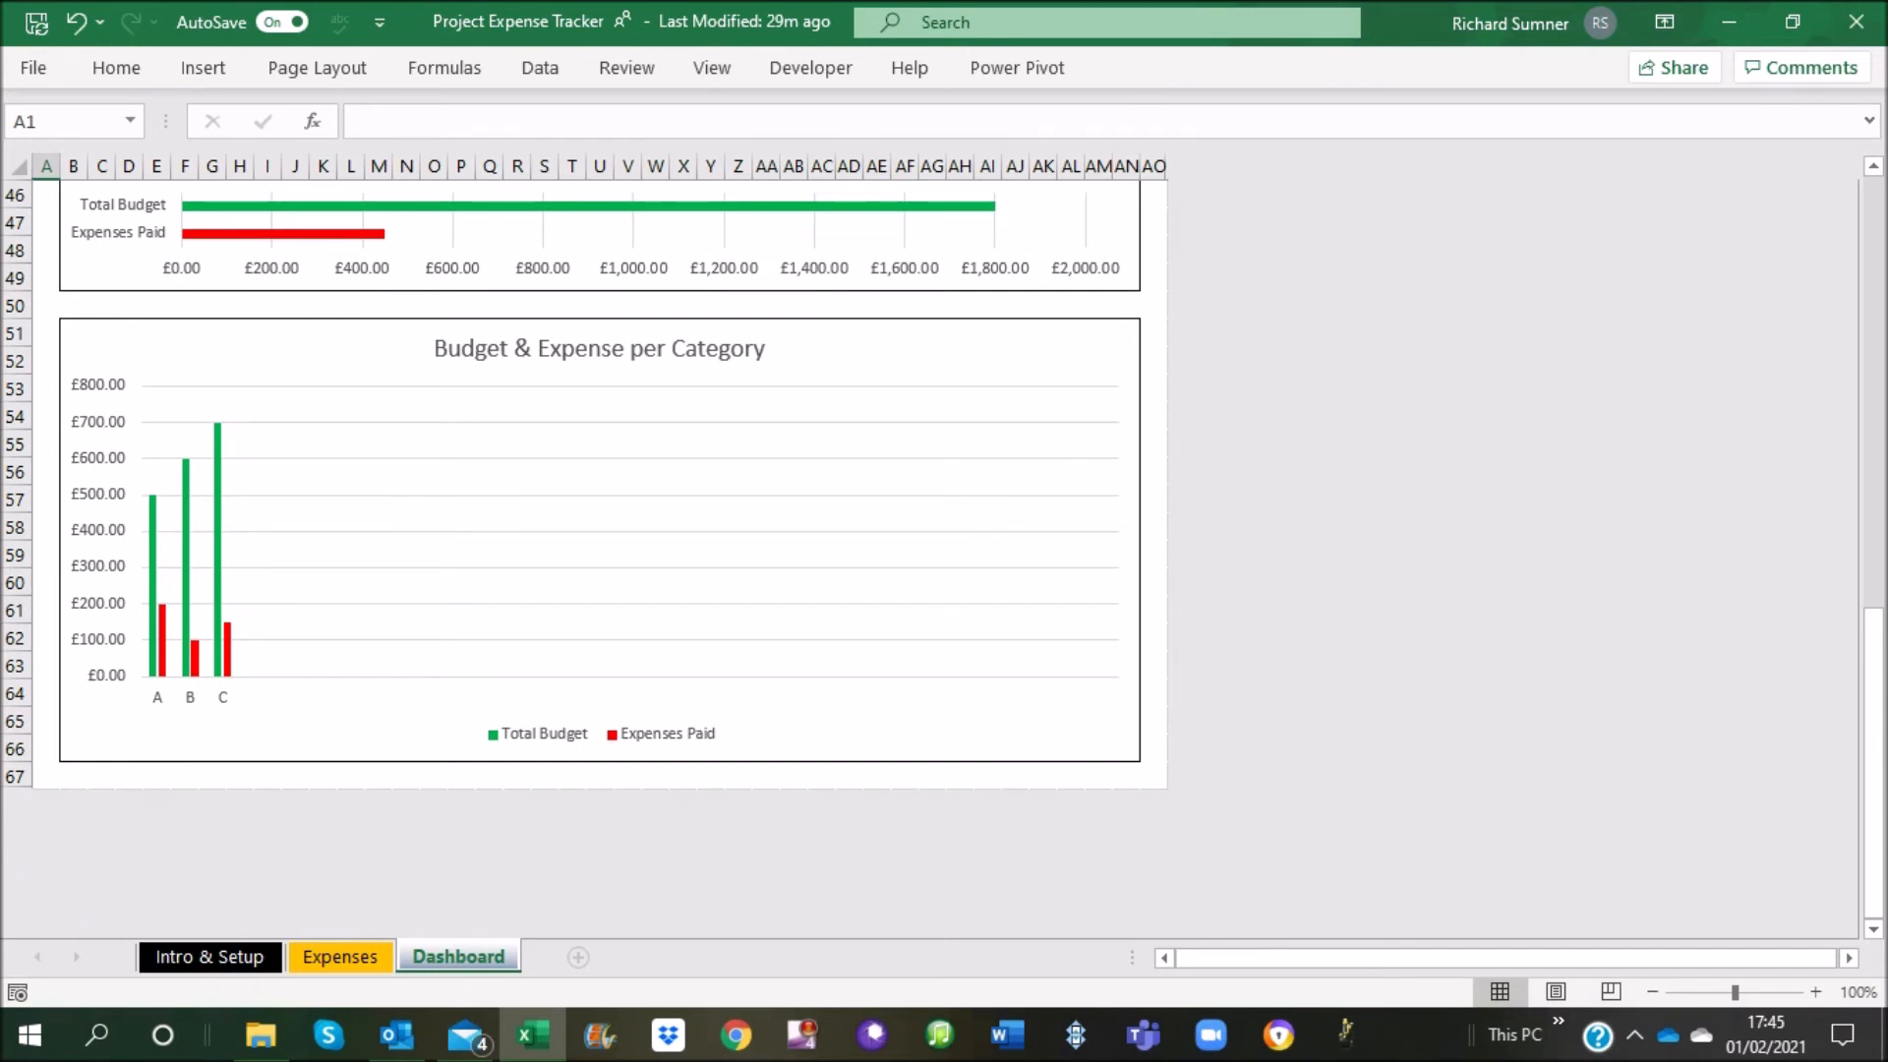
pyautogui.scroll(5, 733, 713)
pyautogui.scroll(10, 599, 551)
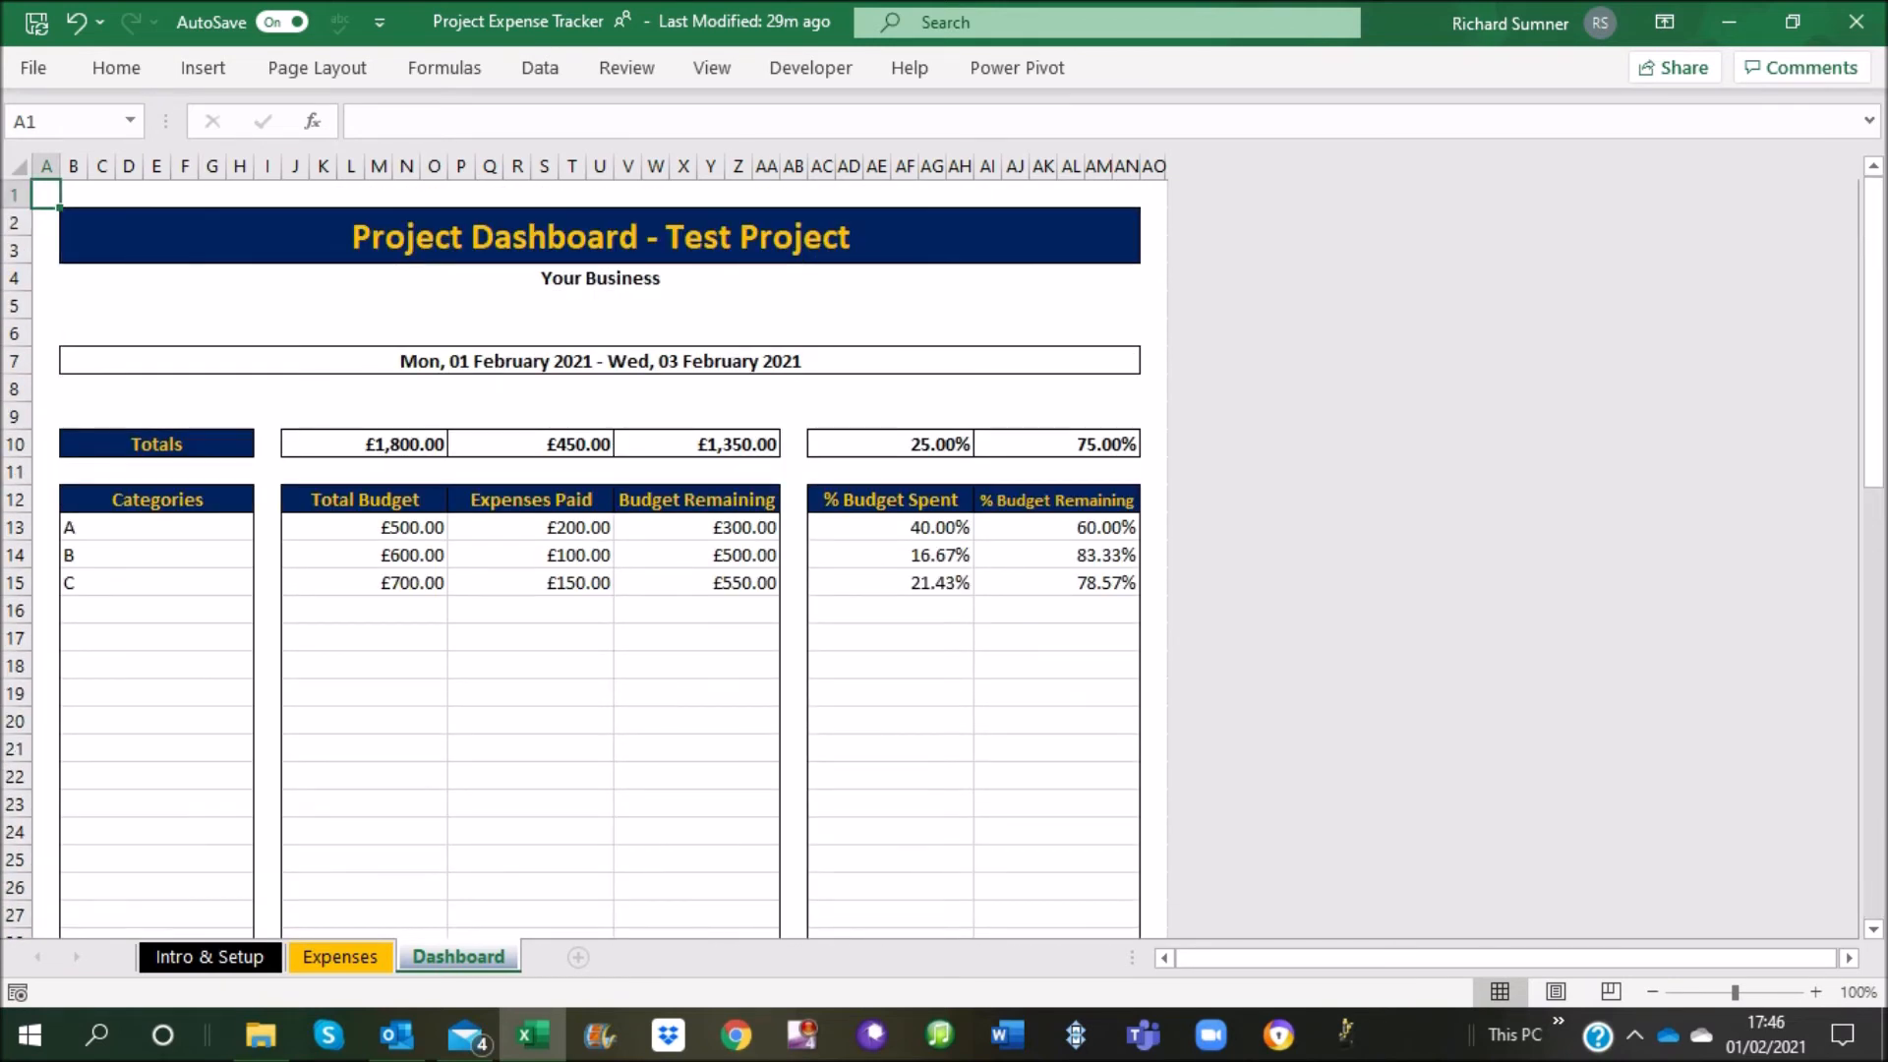
# Clear the budgets of categories A, B and C on Intro & Setup and check the Dashboard and Expenses sheets
pyautogui.click(208, 956)
pyautogui.moveTo(795, 638); pyautogui.dragTo(794, 693)
pyautogui.rightClick(802, 688)
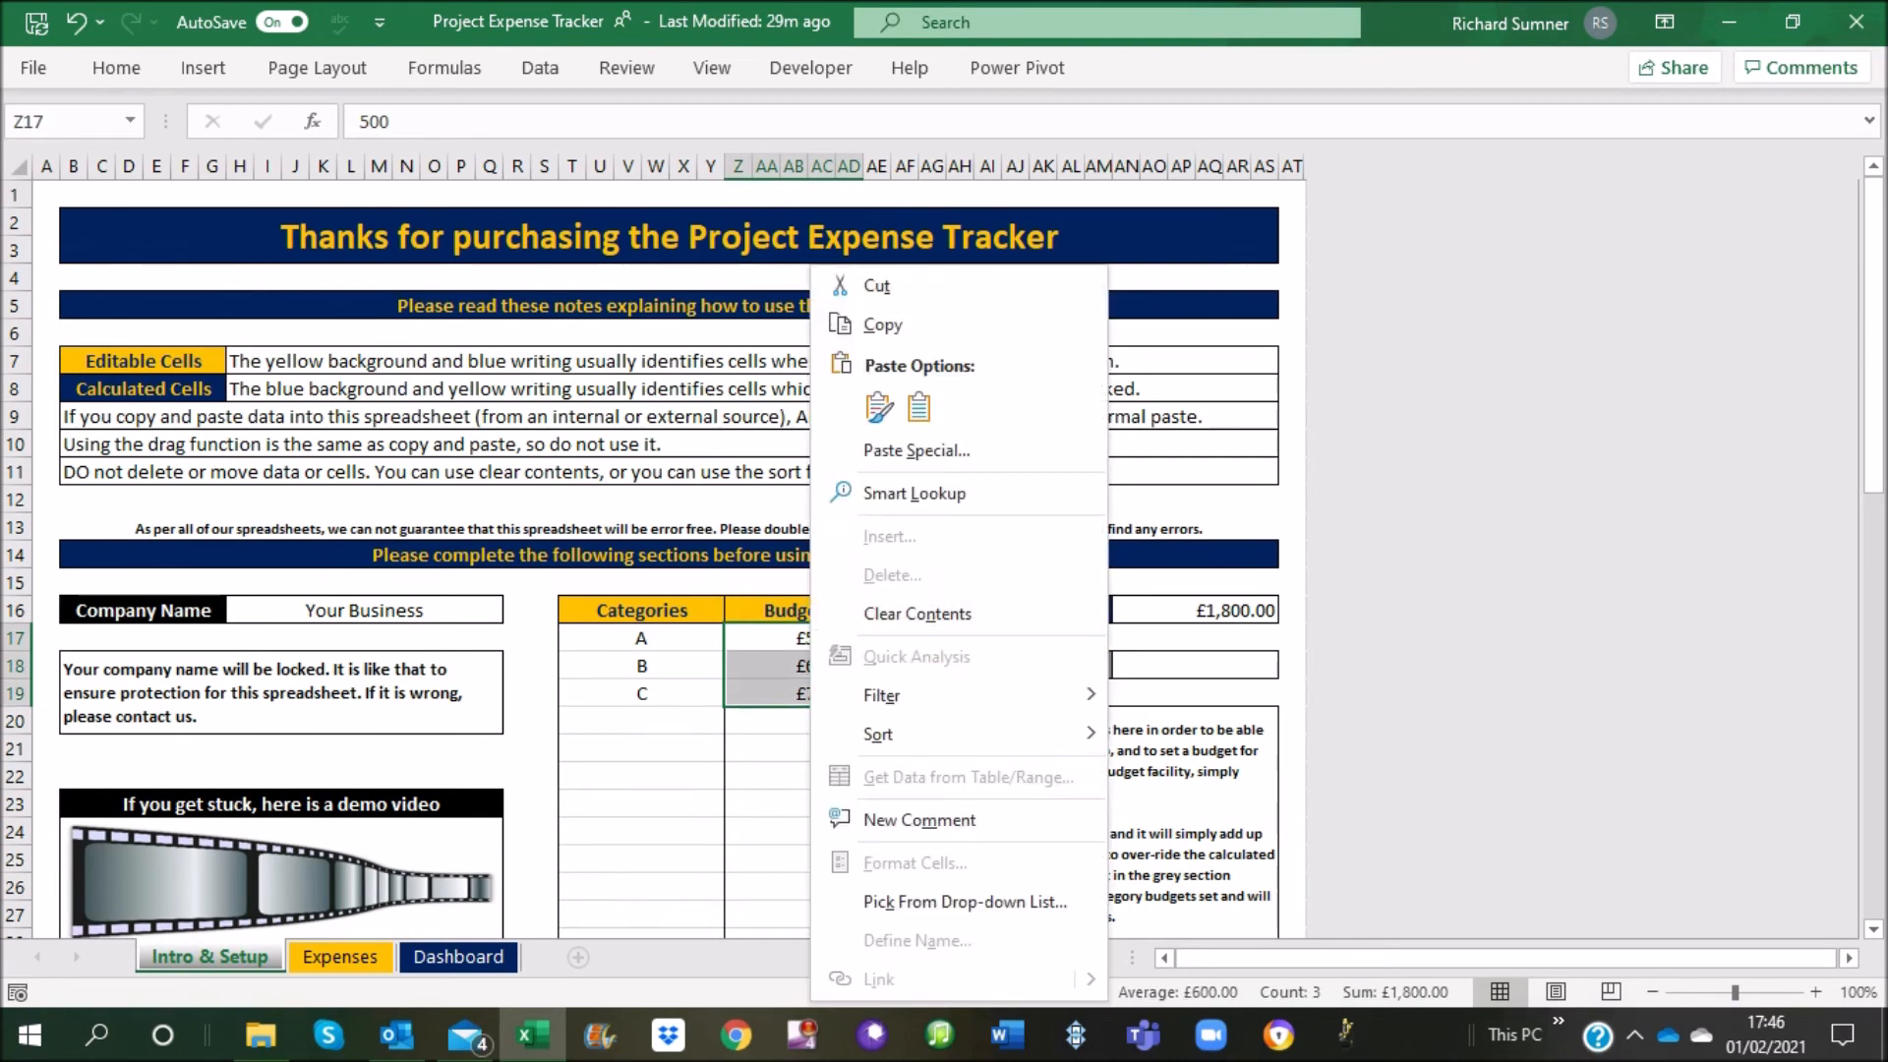
pyautogui.click(866, 614)
pyautogui.click(458, 956)
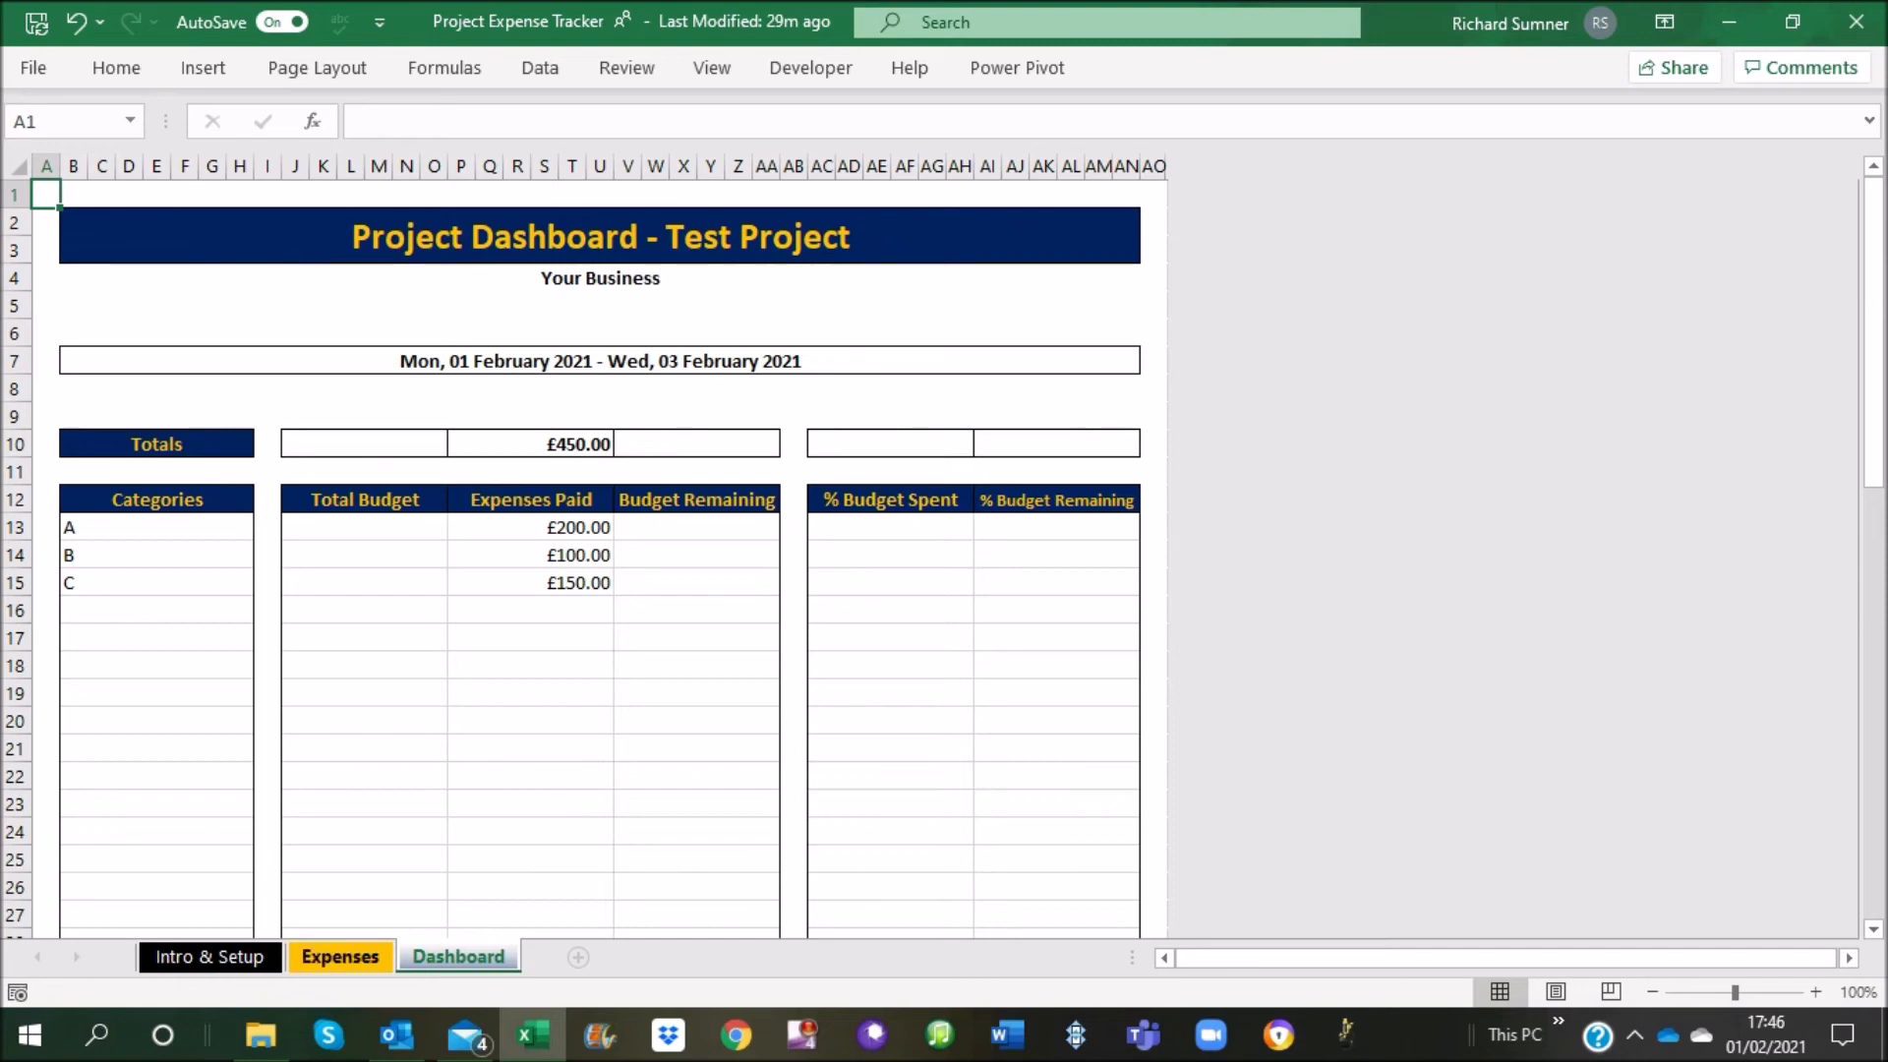
pyautogui.click(341, 957)
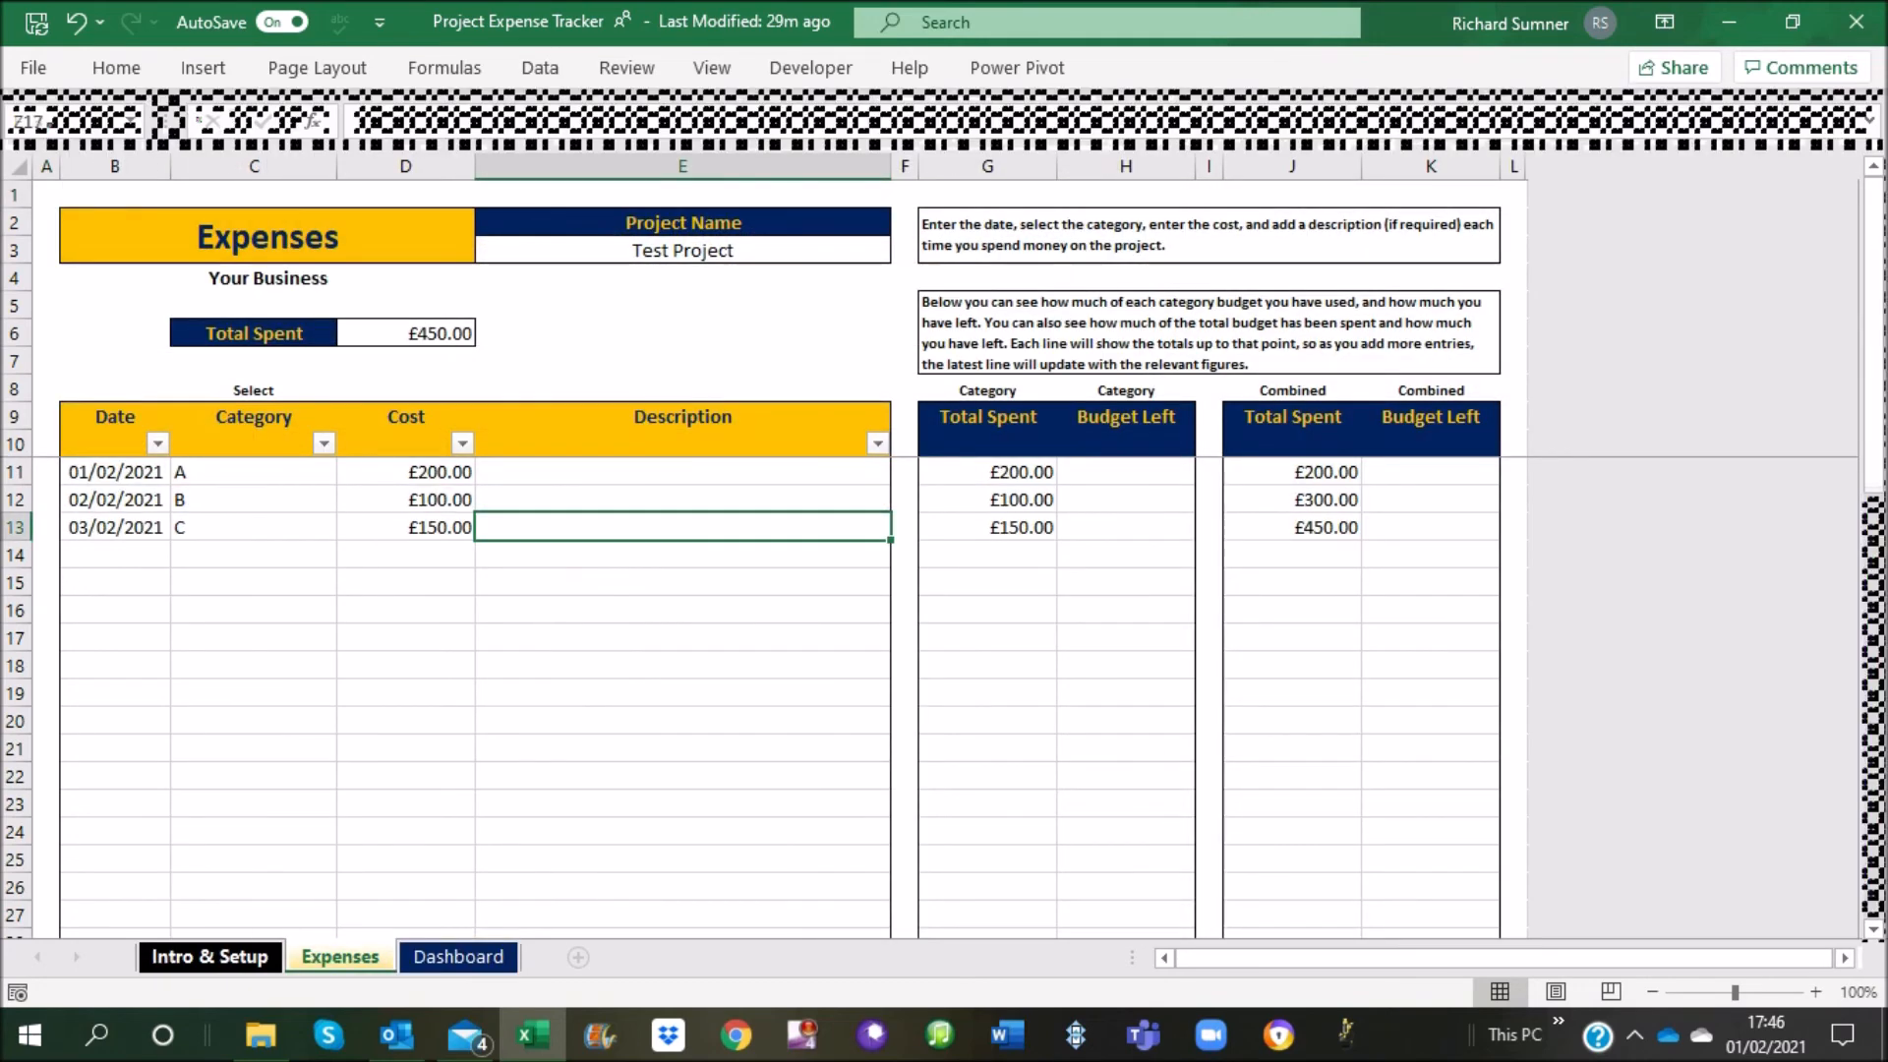
# Undo the clearing of the category budgets on Intro & Setup and check the Dashboard sheet again
pyautogui.click(209, 956)
pyautogui.click(76, 21)
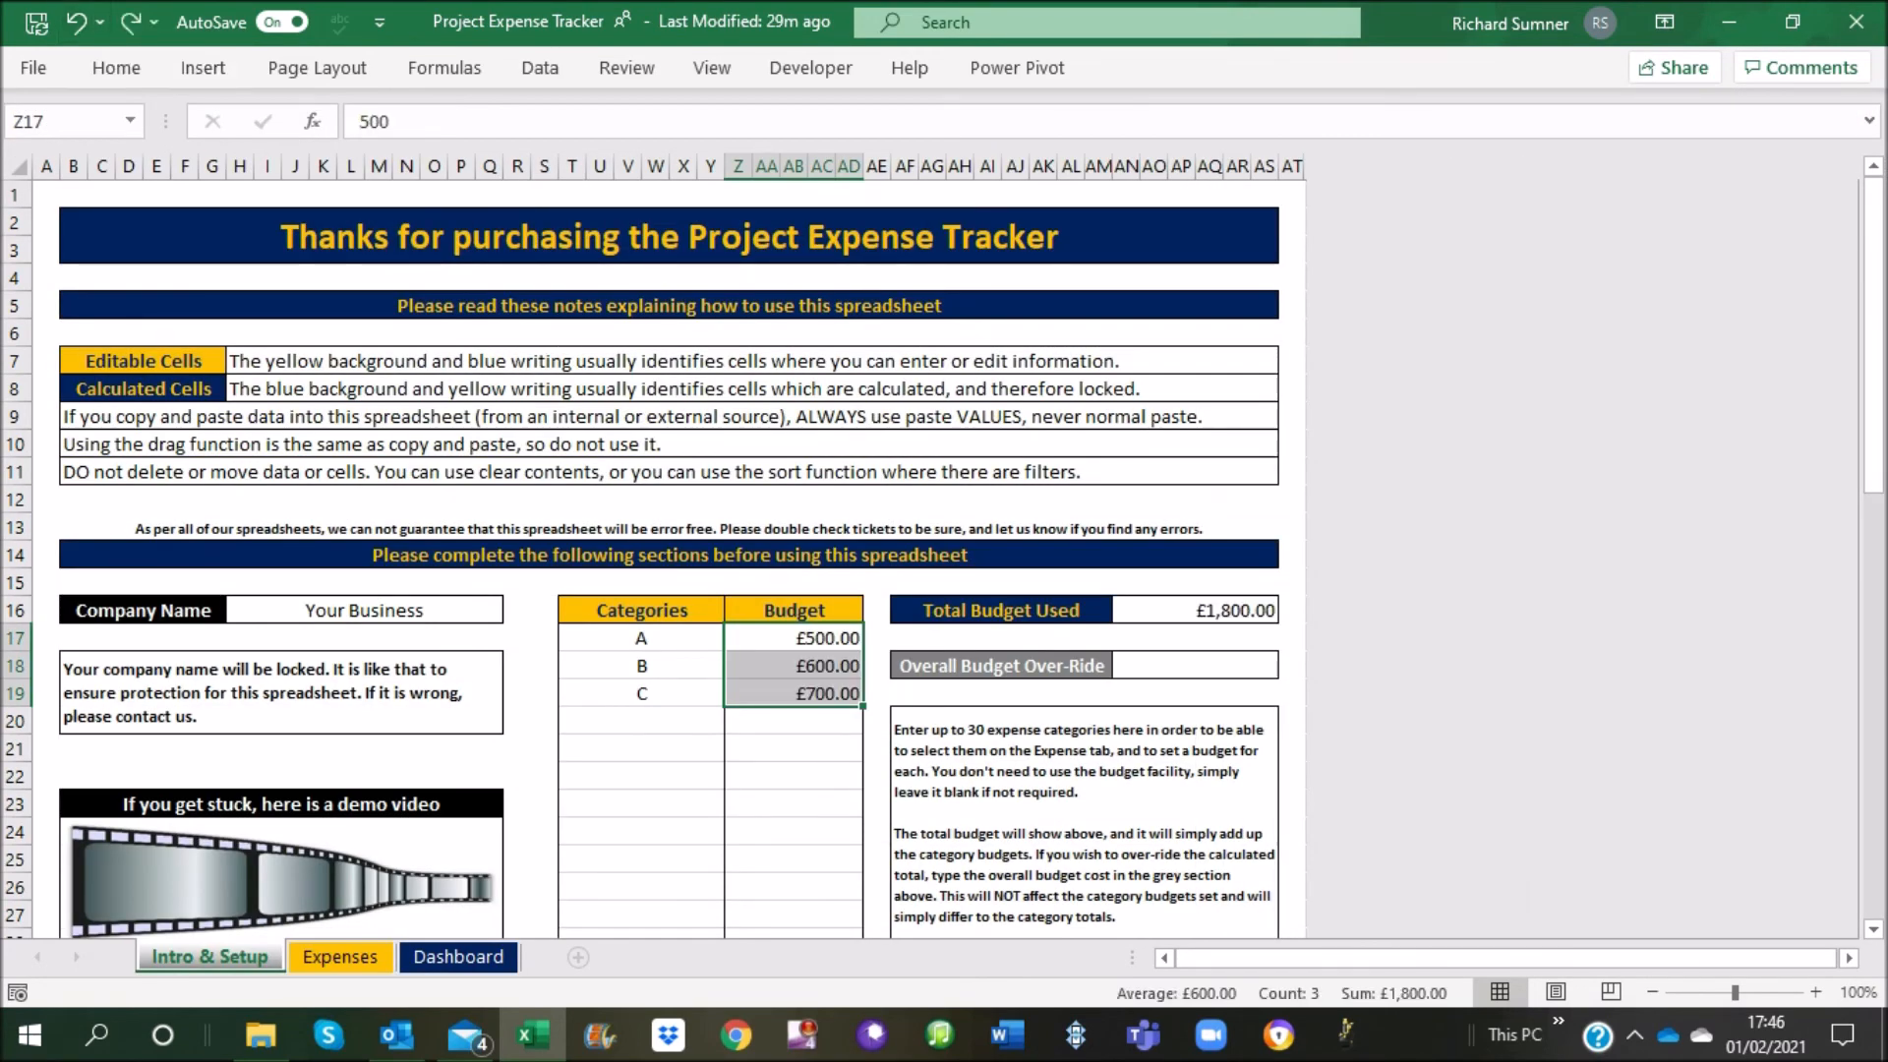
pyautogui.click(793, 638)
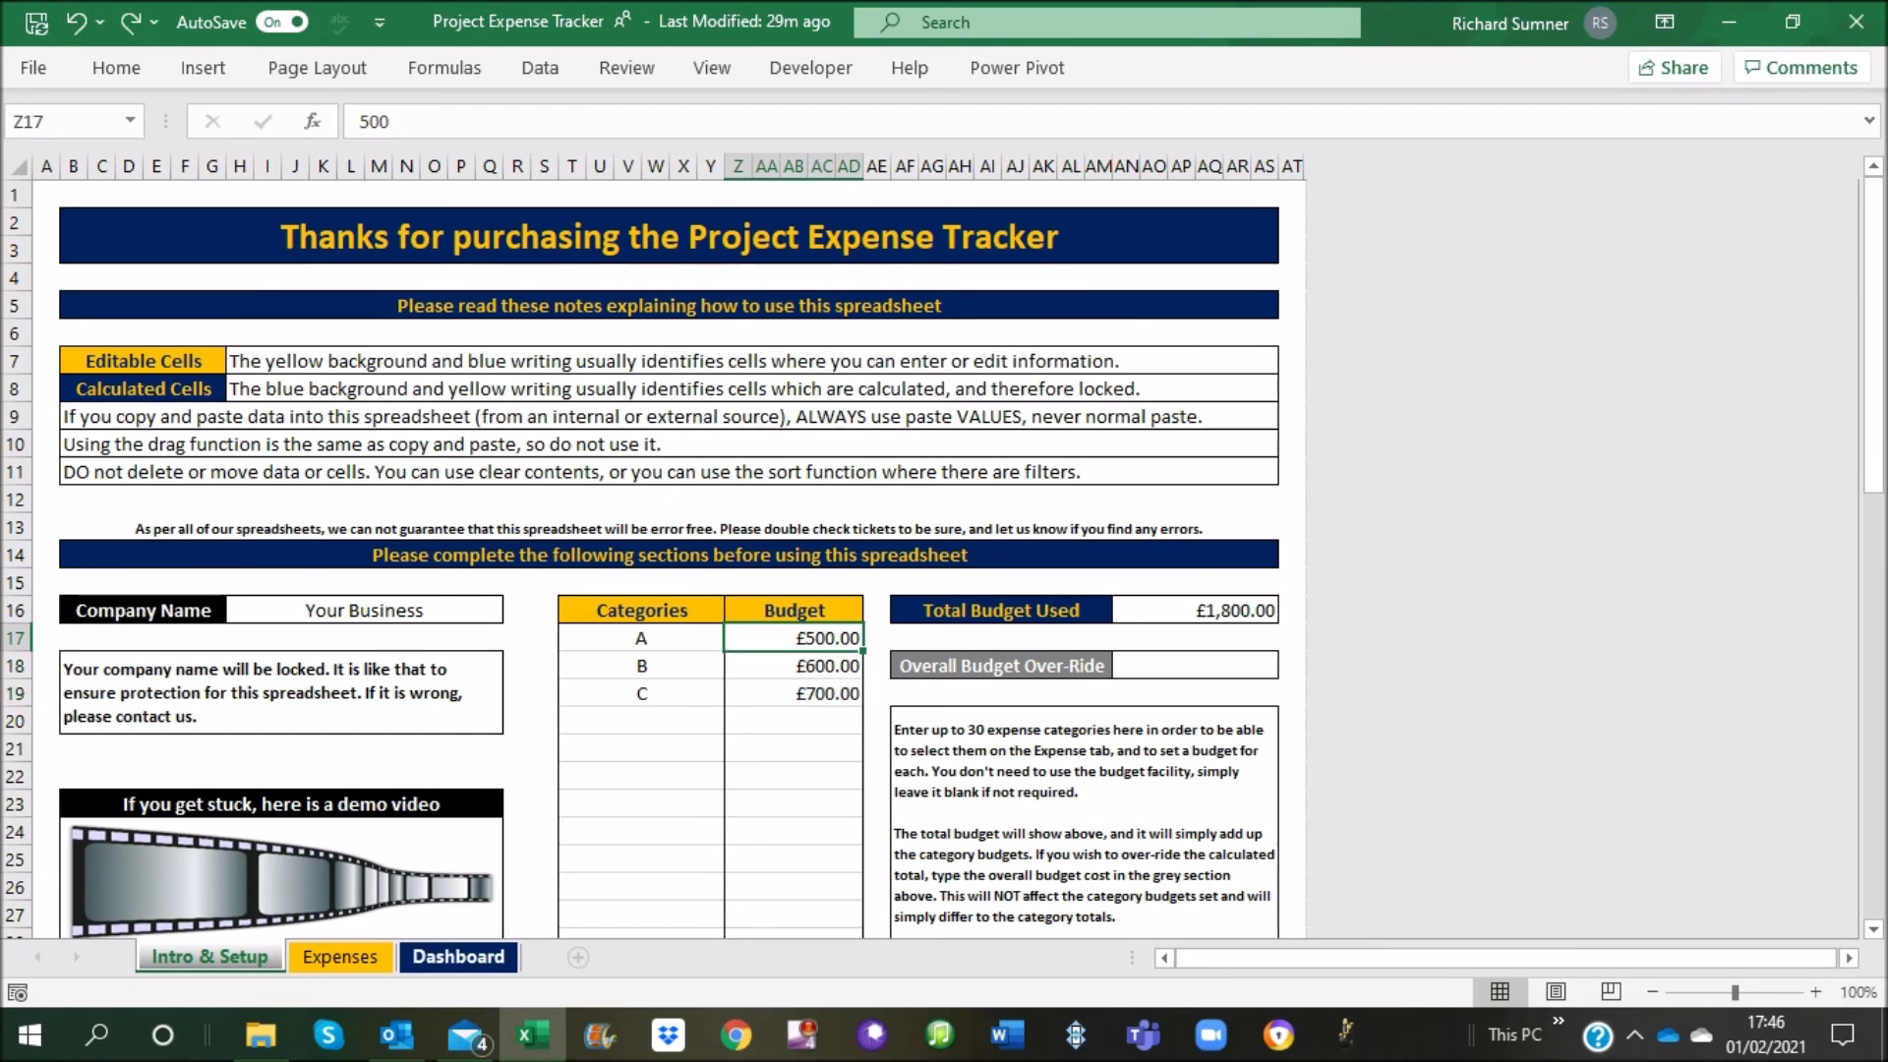
pyautogui.click(340, 957)
pyautogui.click(458, 956)
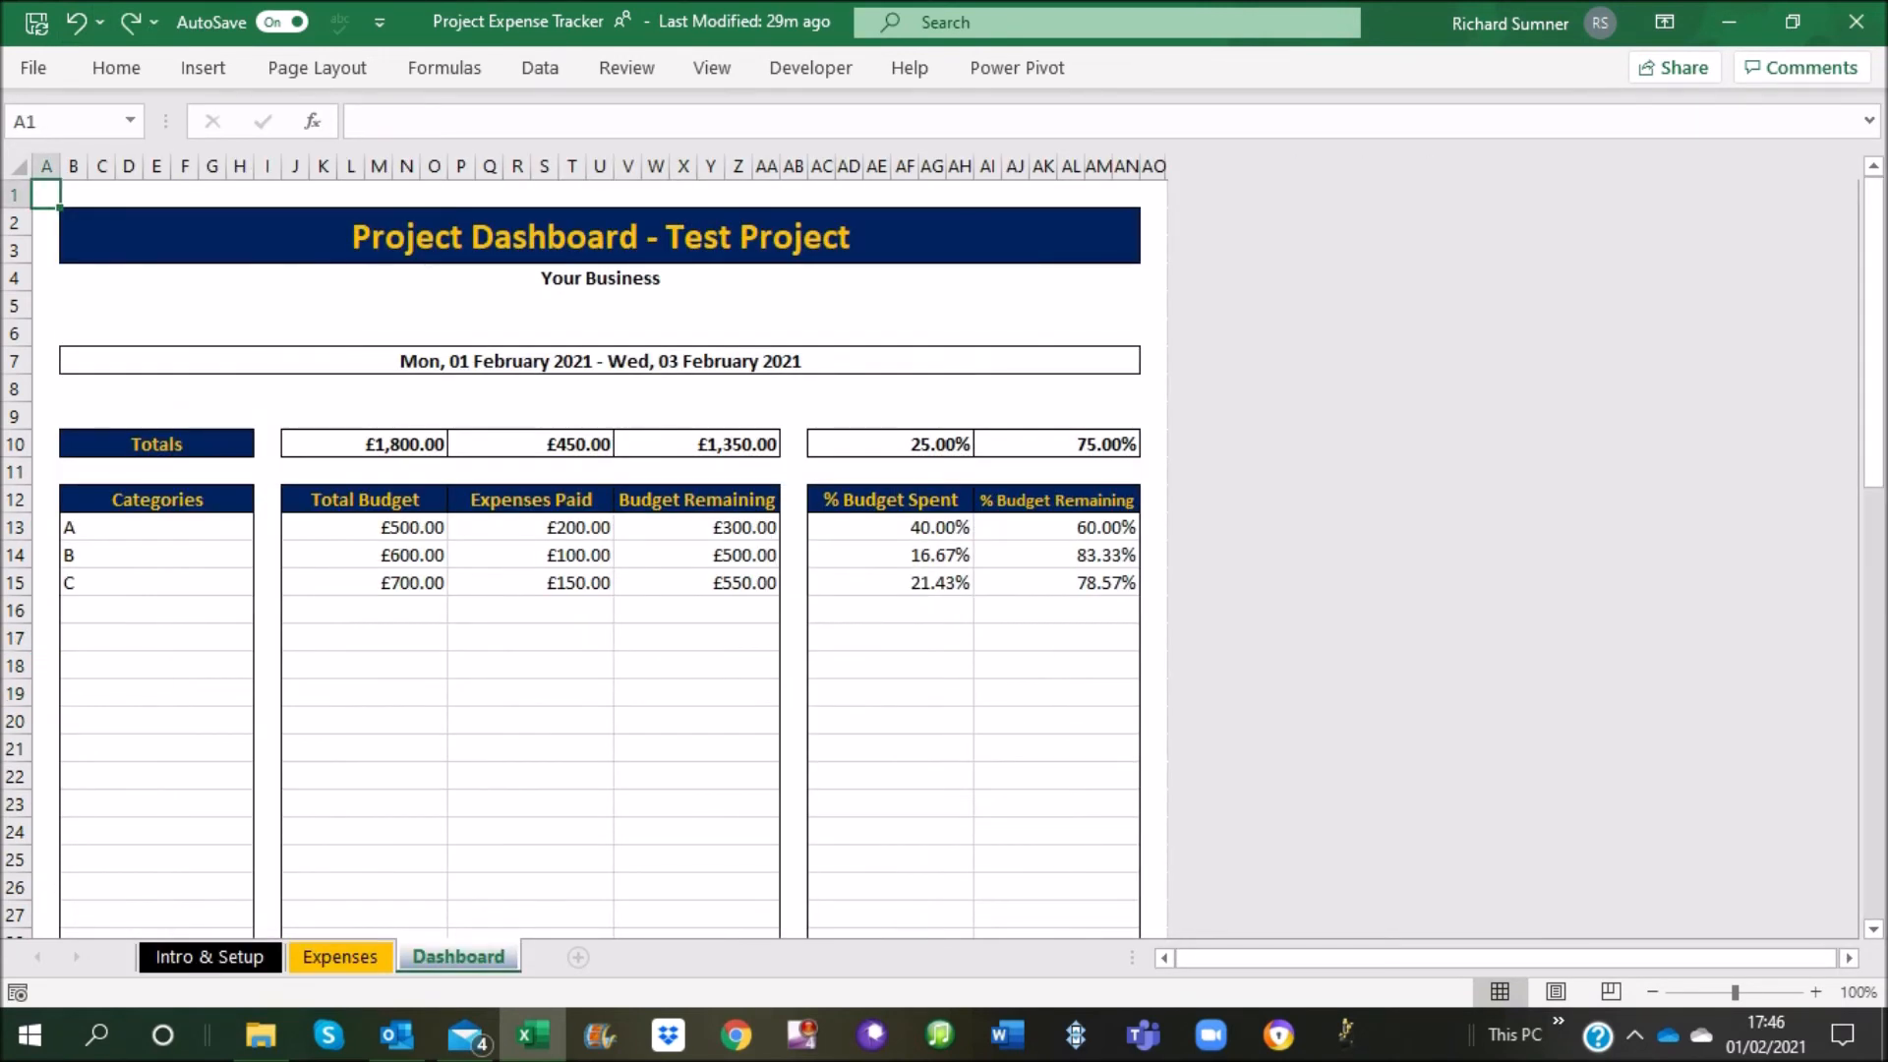
# Enter the date 04/02/2021 for a new expense in row 14 of the Expenses sheet
pyautogui.click(340, 957)
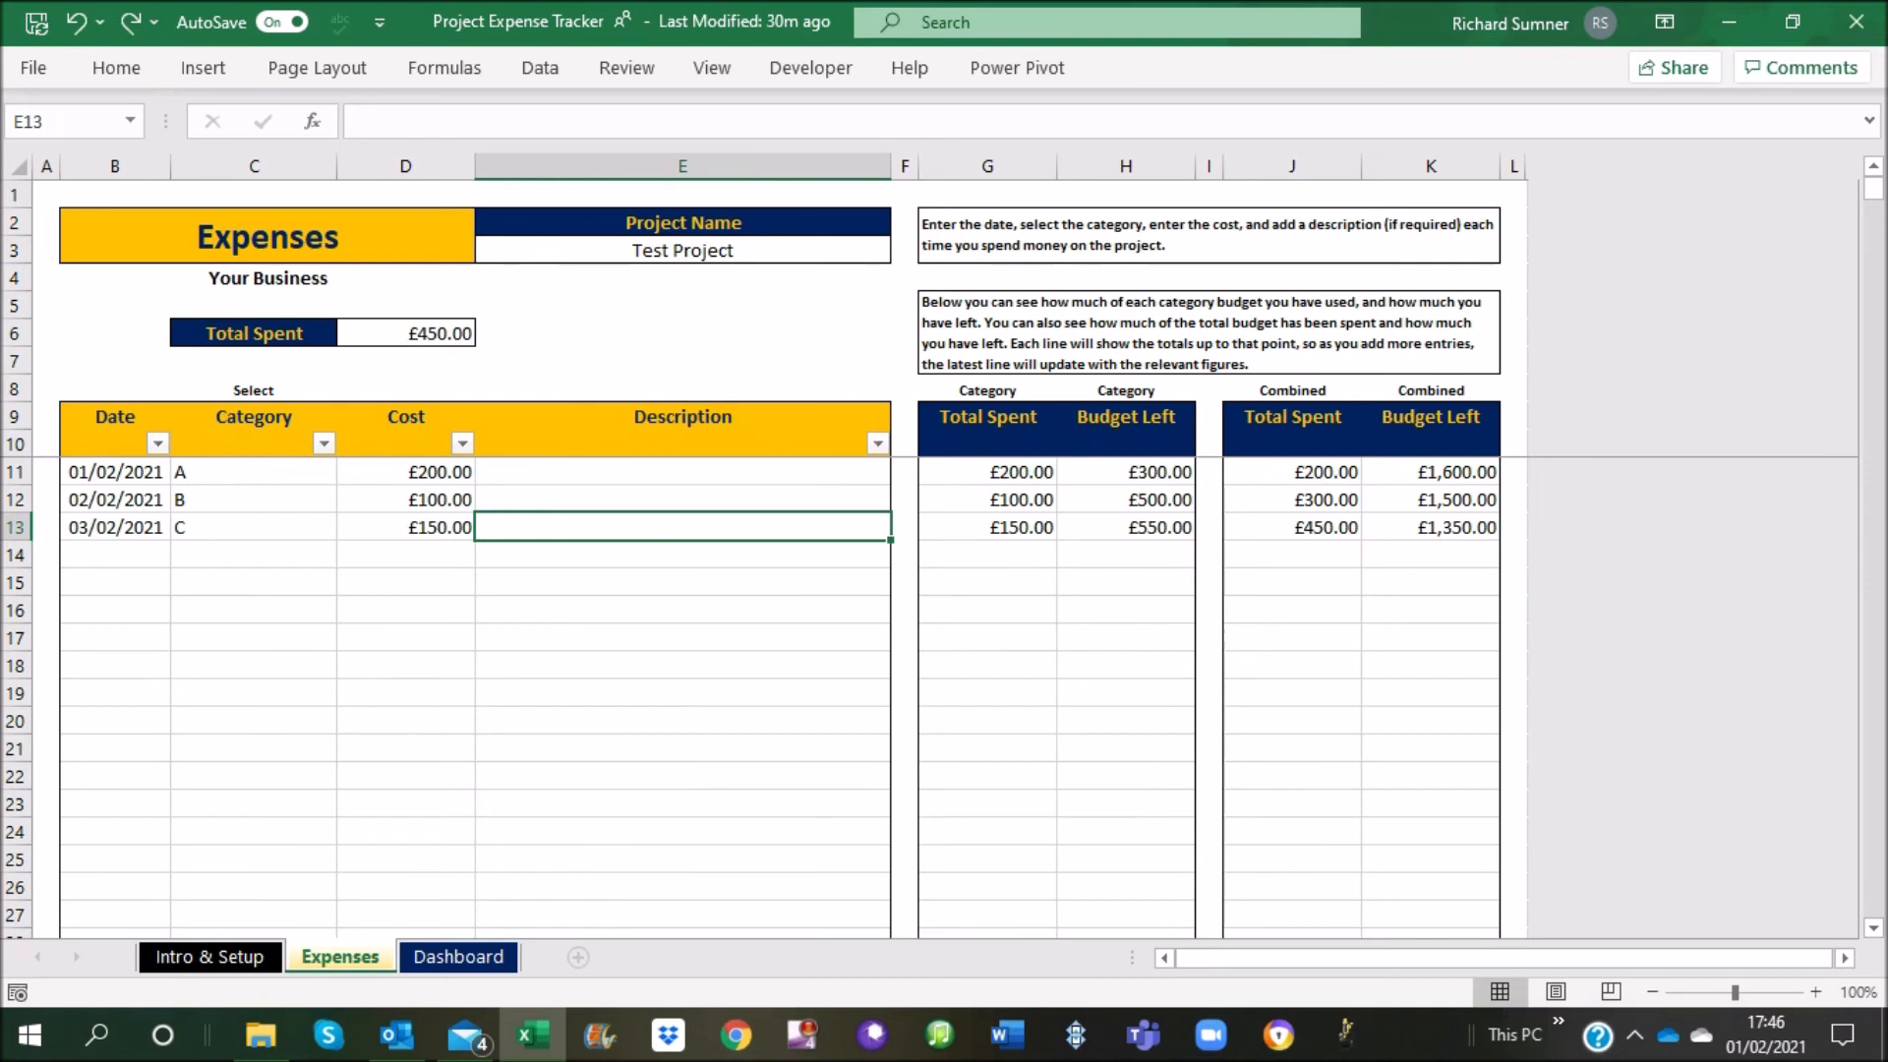
pyautogui.press('Return')
pyautogui.press('Left')
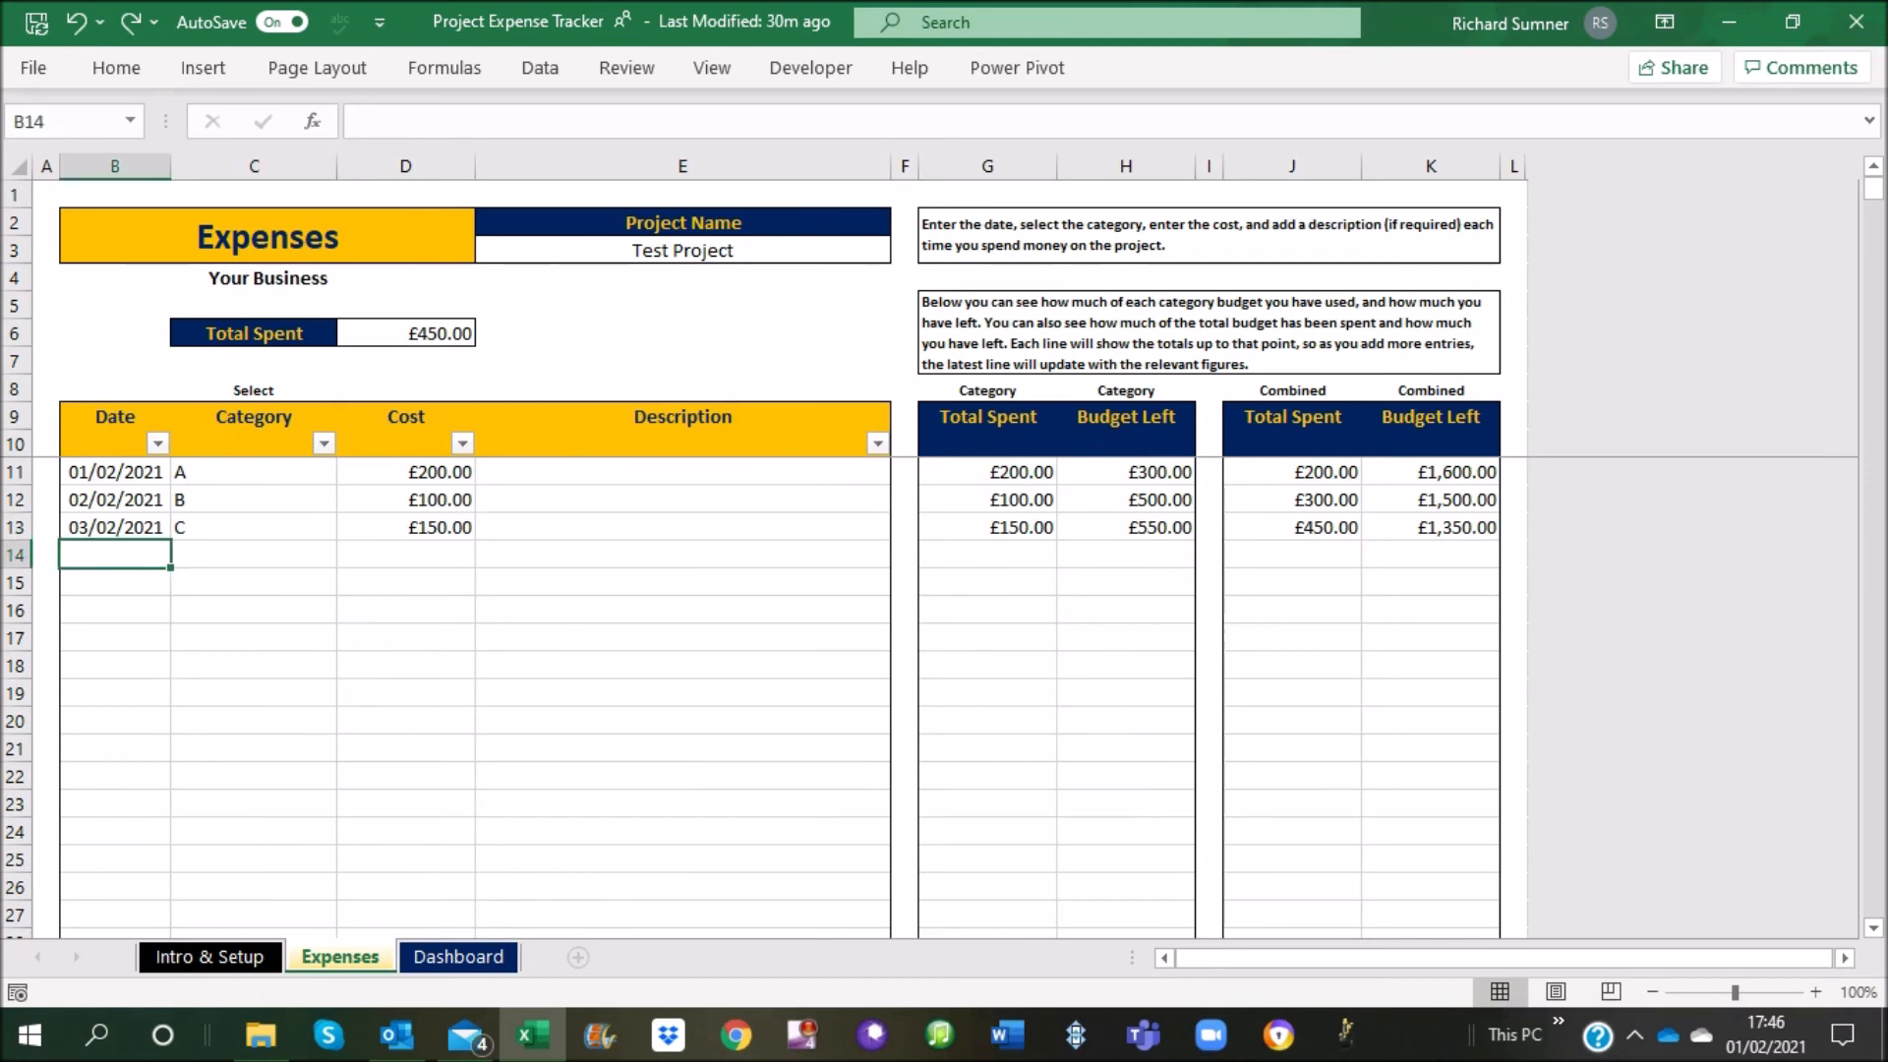
pyautogui.write('4 fb')
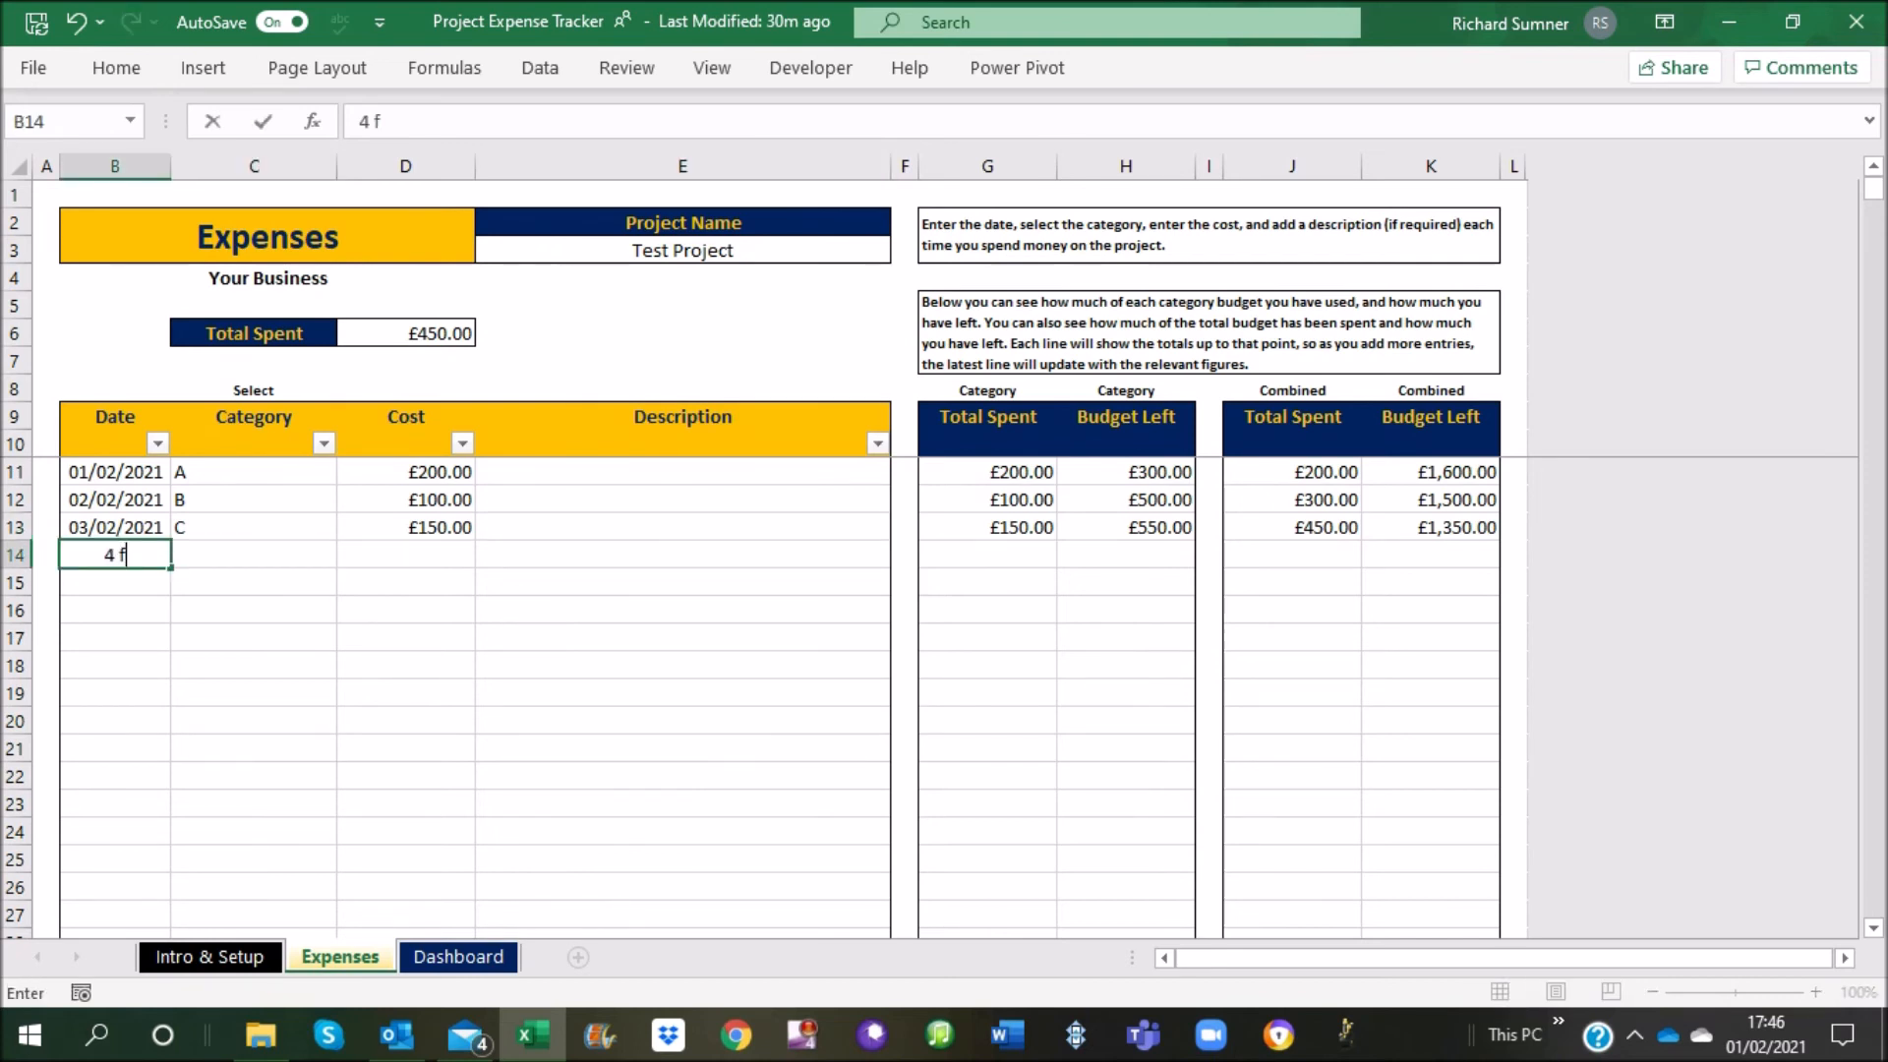
pyautogui.press('Return')
pyautogui.press('Up')
pyautogui.write('4 feb')
pyautogui.press('Return')
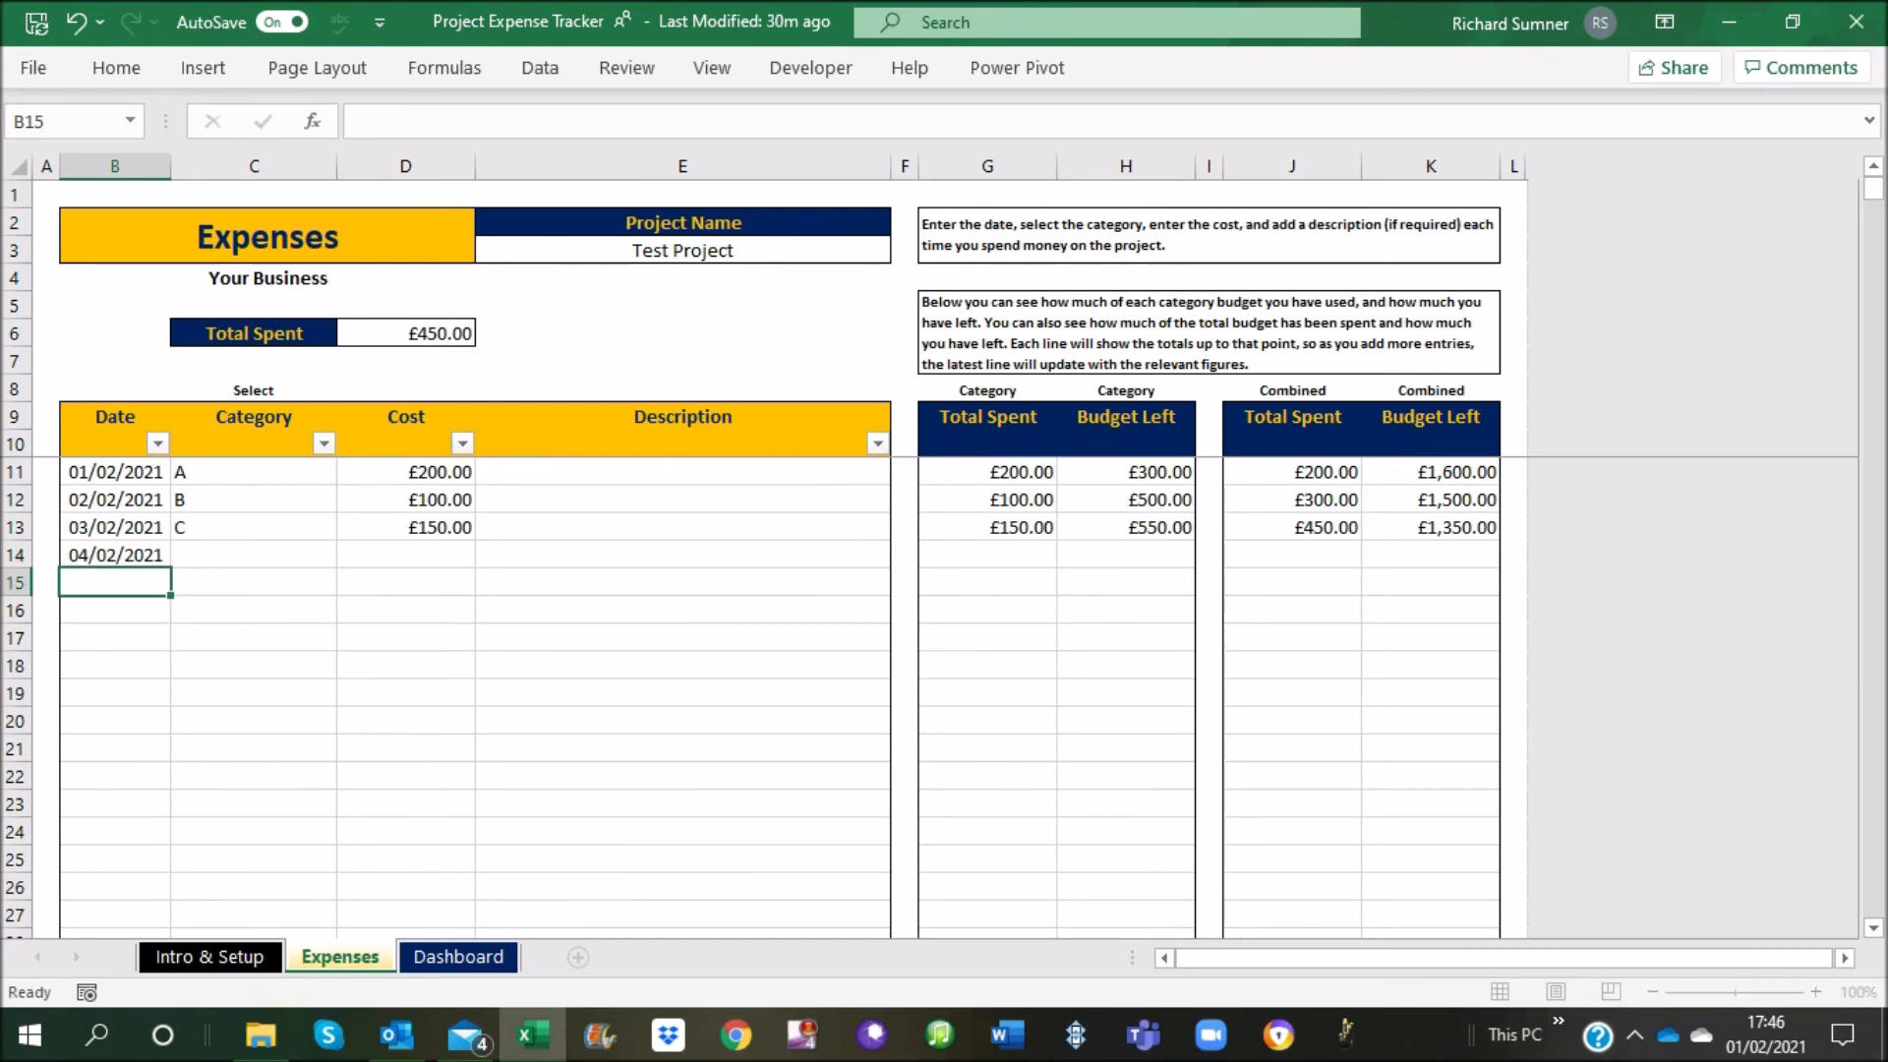
# Assign category B and a cost of 50 to the expense in row 14
pyautogui.click(253, 554)
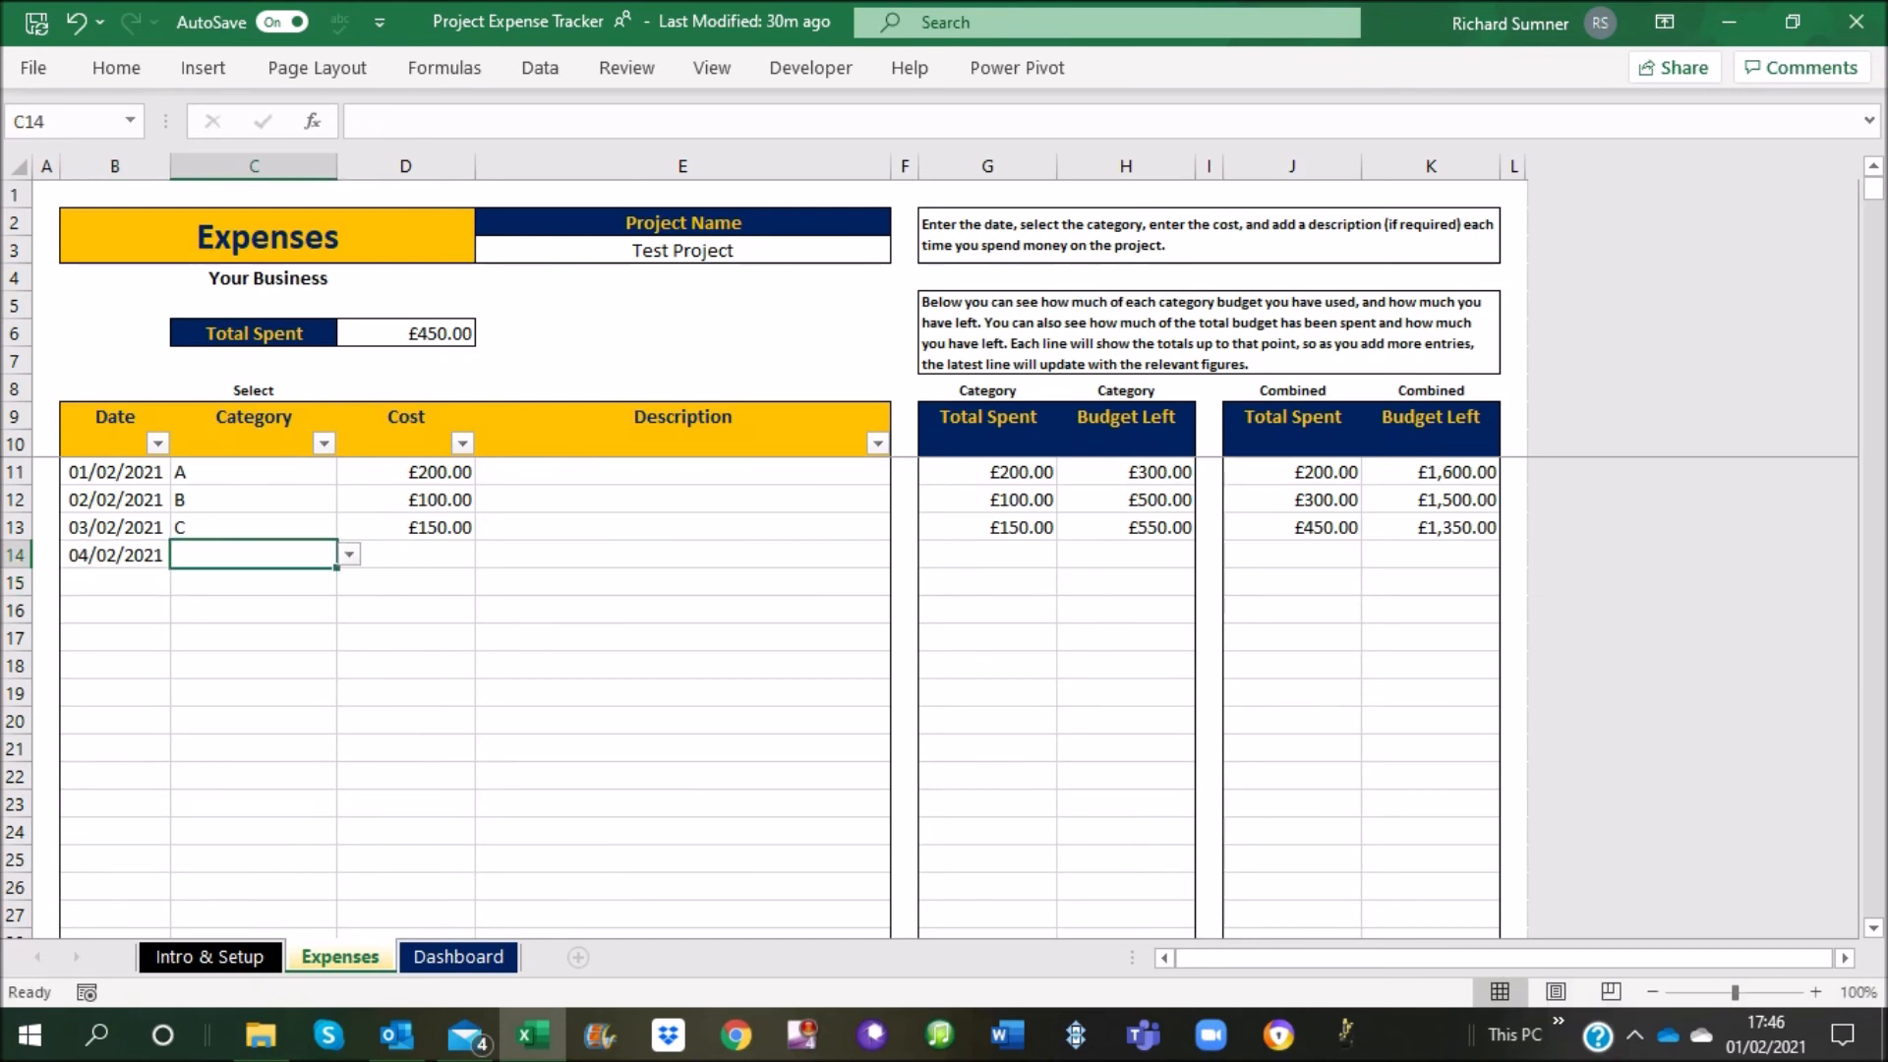
pyautogui.hotkey('alt', 'Down')
pyautogui.press('Down')
pyautogui.press('Return')
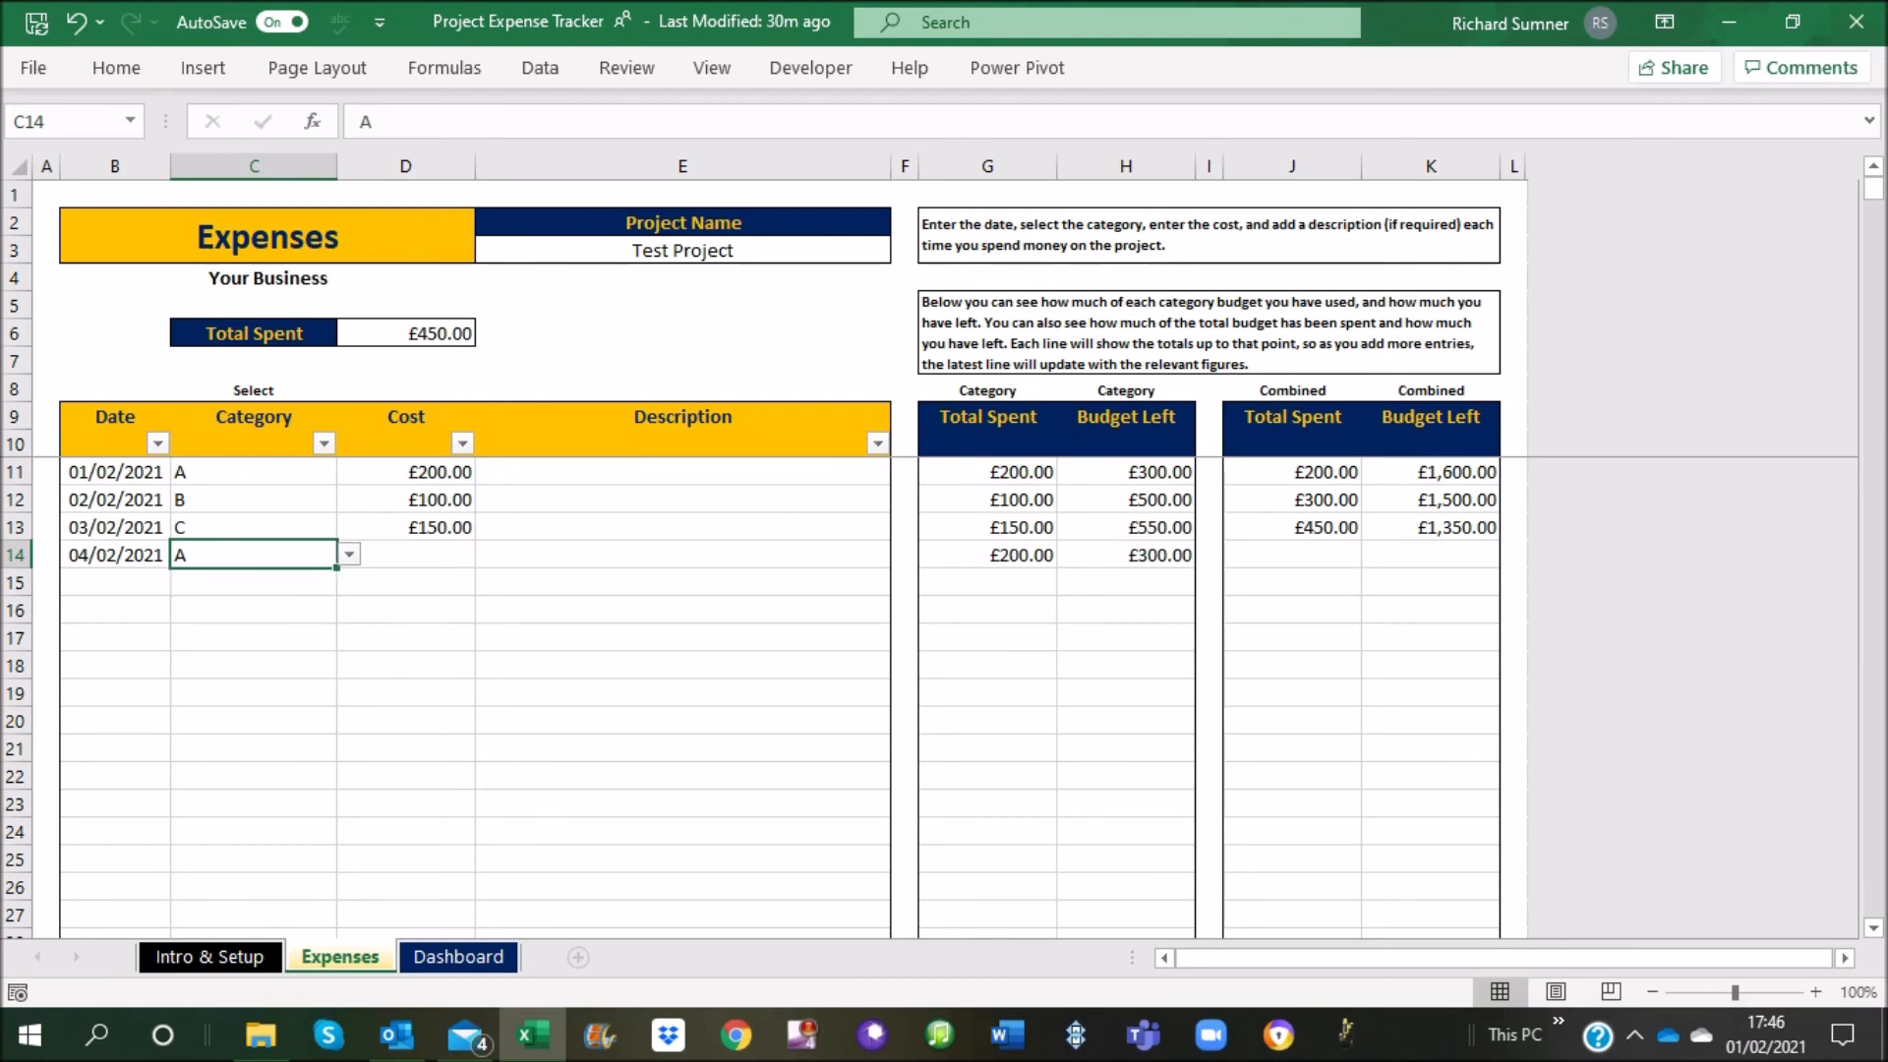
pyautogui.hotkey('alt', 'Down')
pyautogui.press('Down')
pyautogui.press('Return')
pyautogui.press('Tab')
pyautogui.write('50')
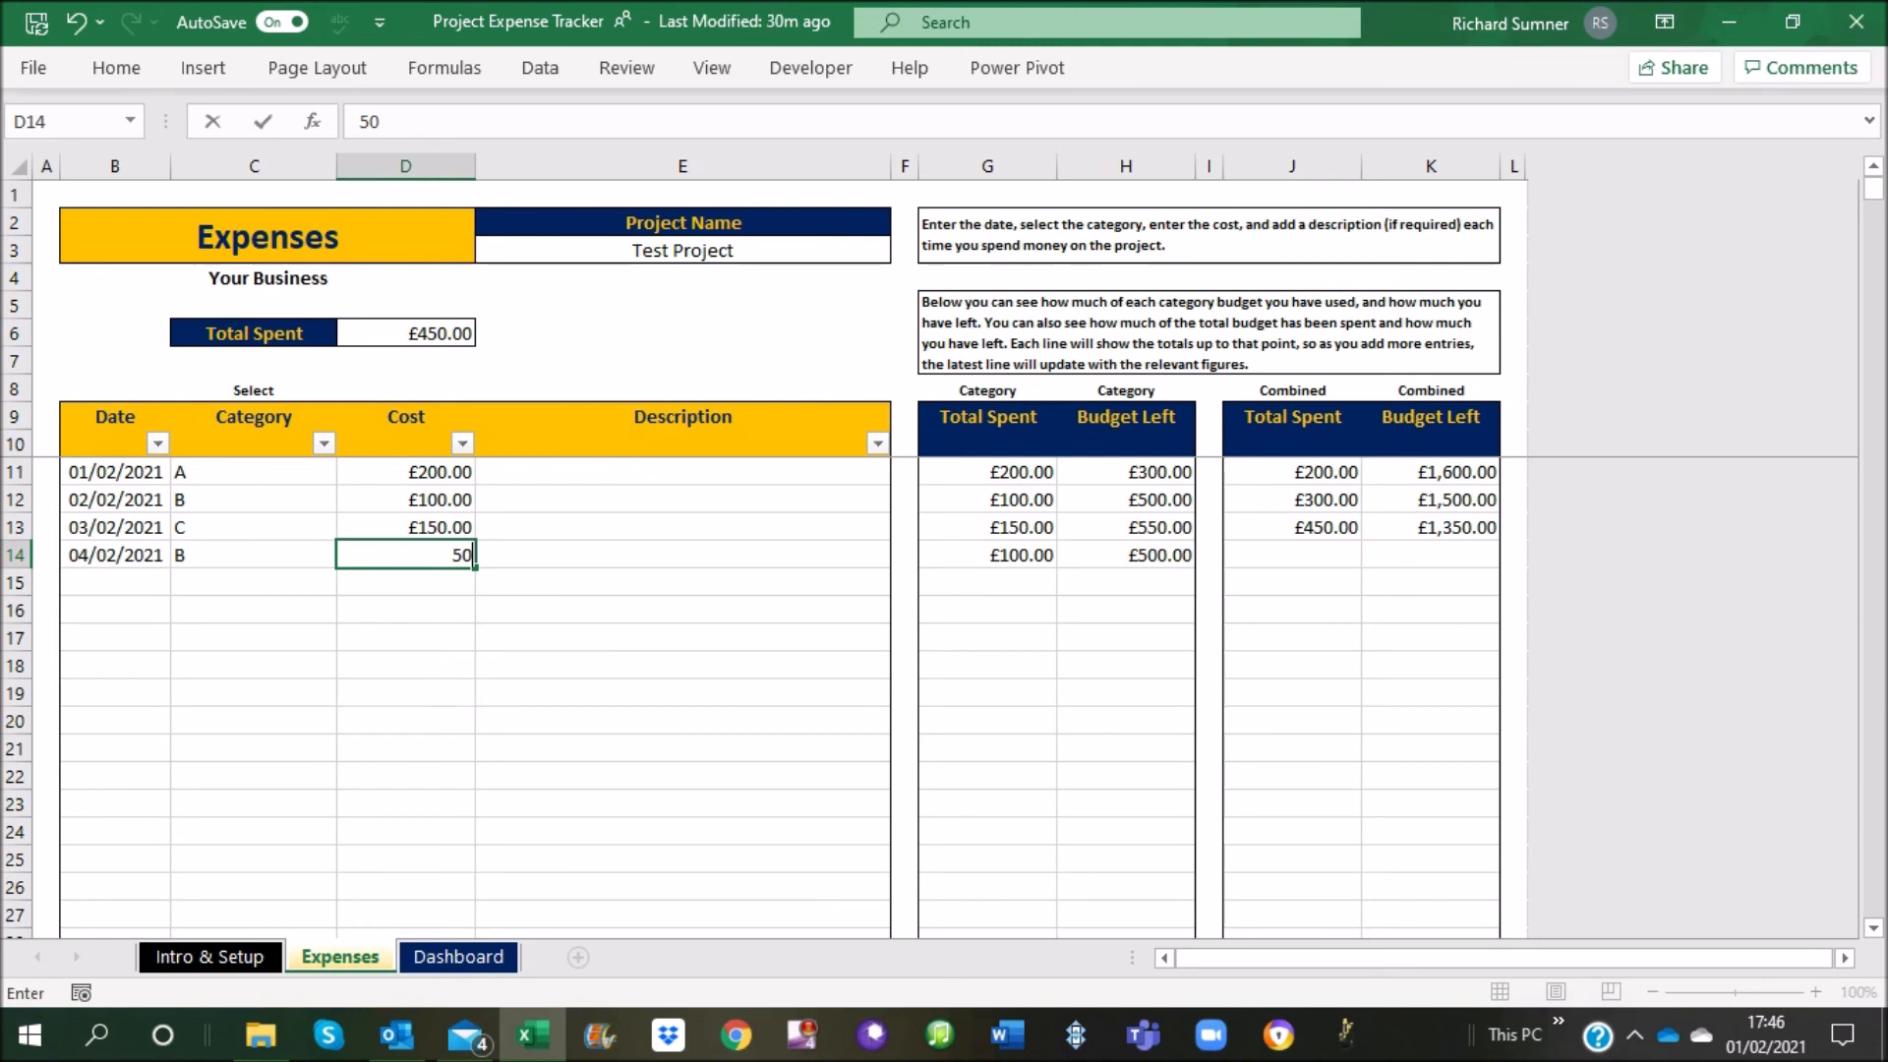
pyautogui.press('Return')
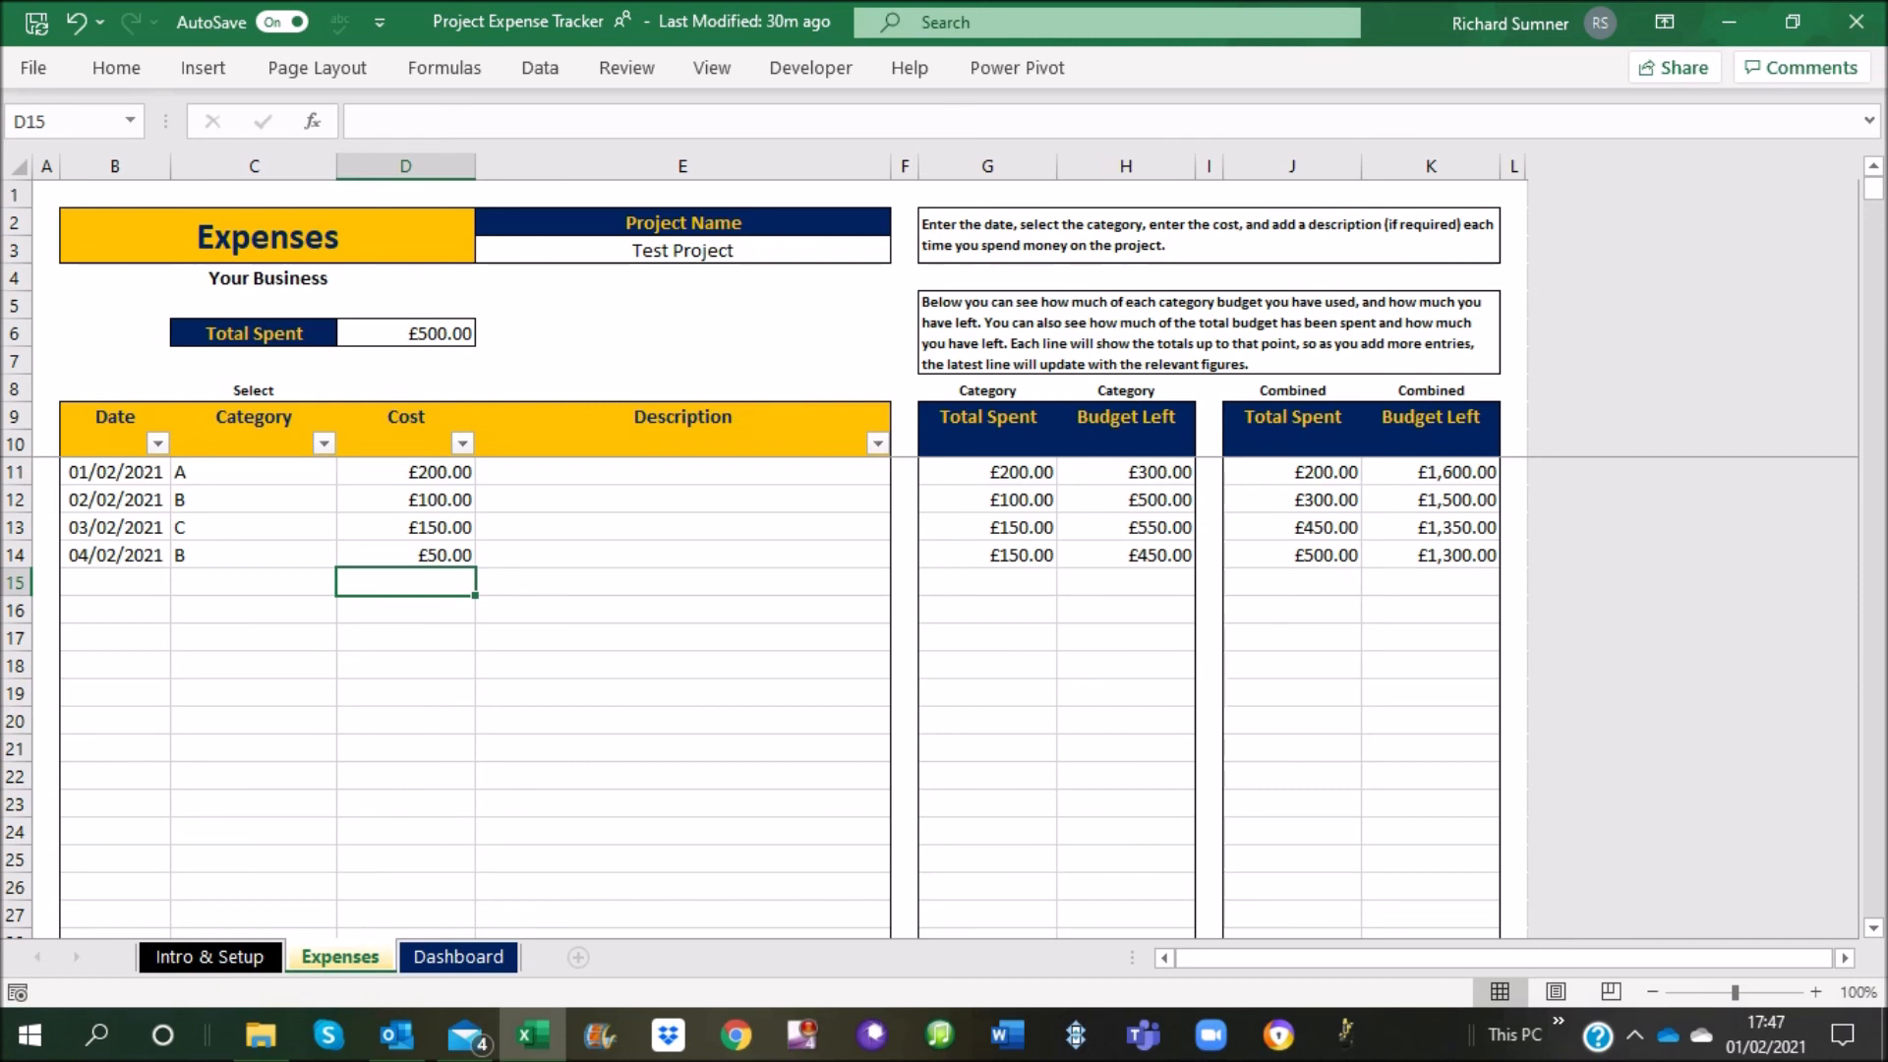
# Examine the category and combined Total Spent and Budget Left cells in row 14, and compare them with the empty row 15
pyautogui.click(987, 555)
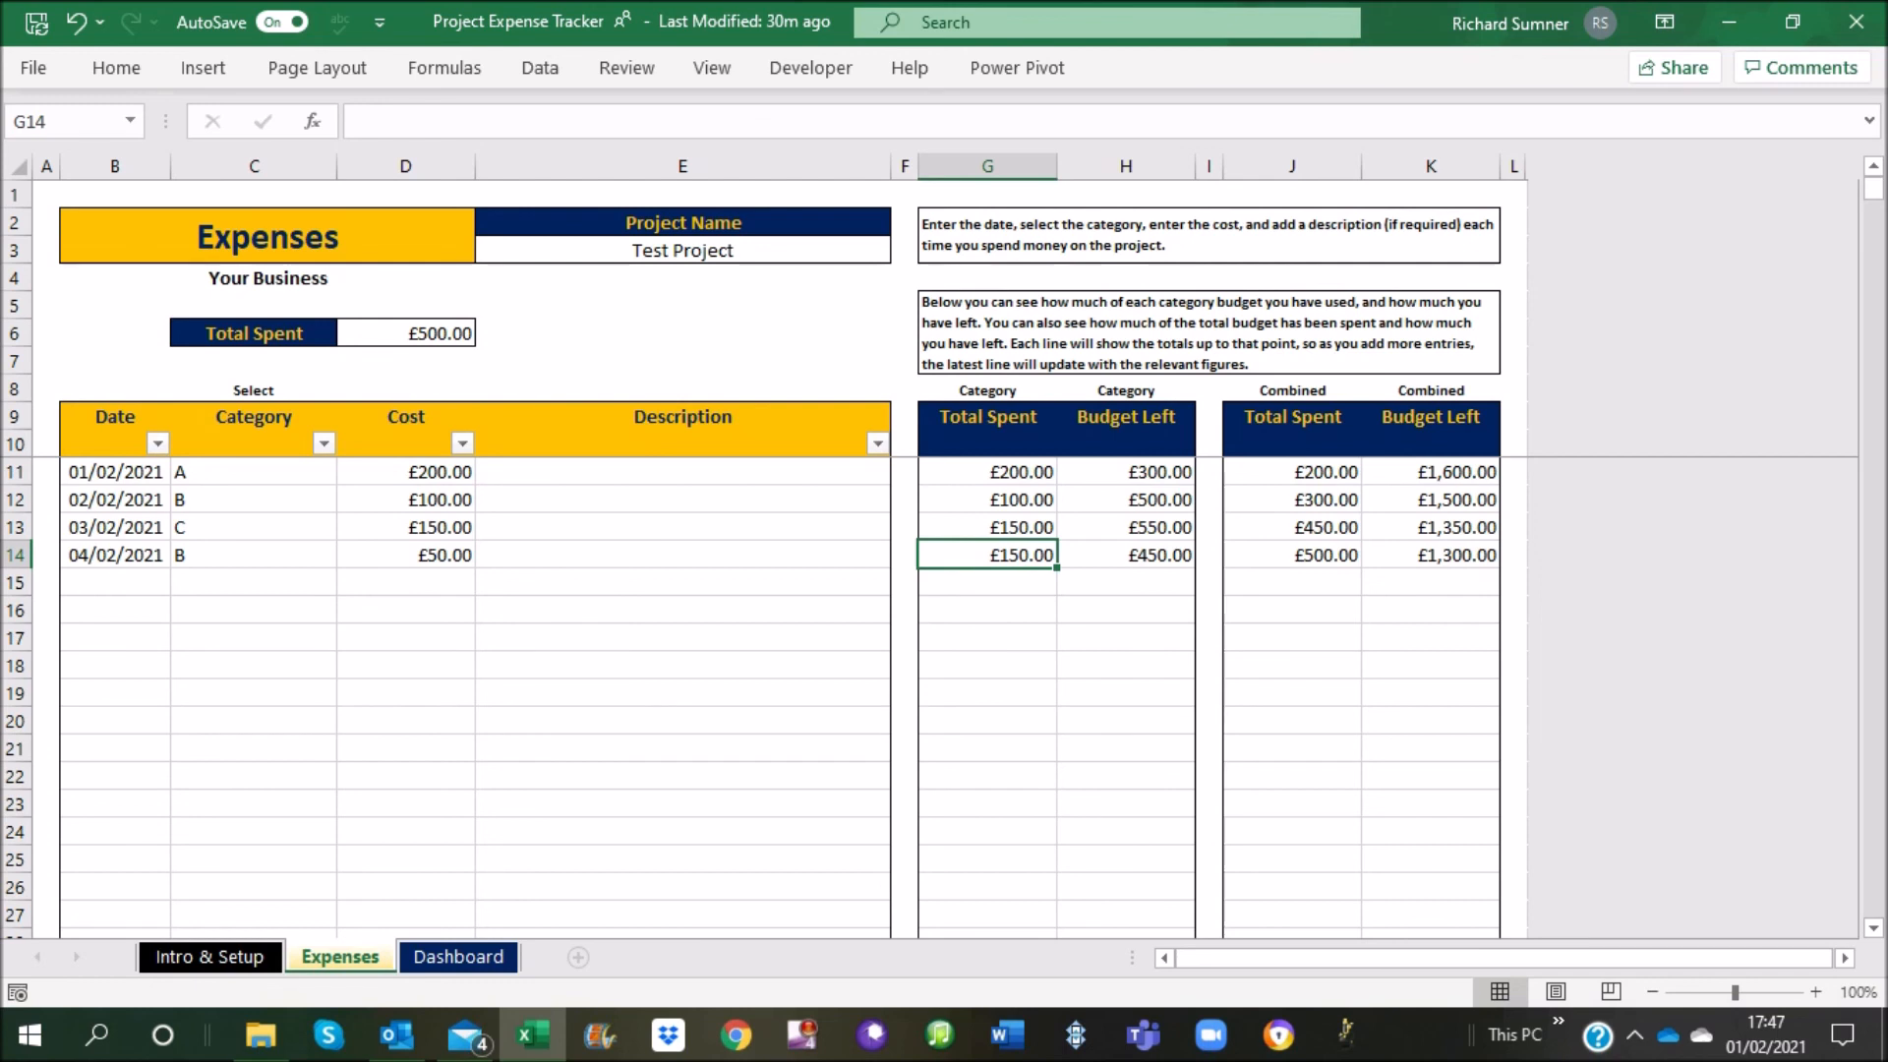
pyautogui.click(1126, 556)
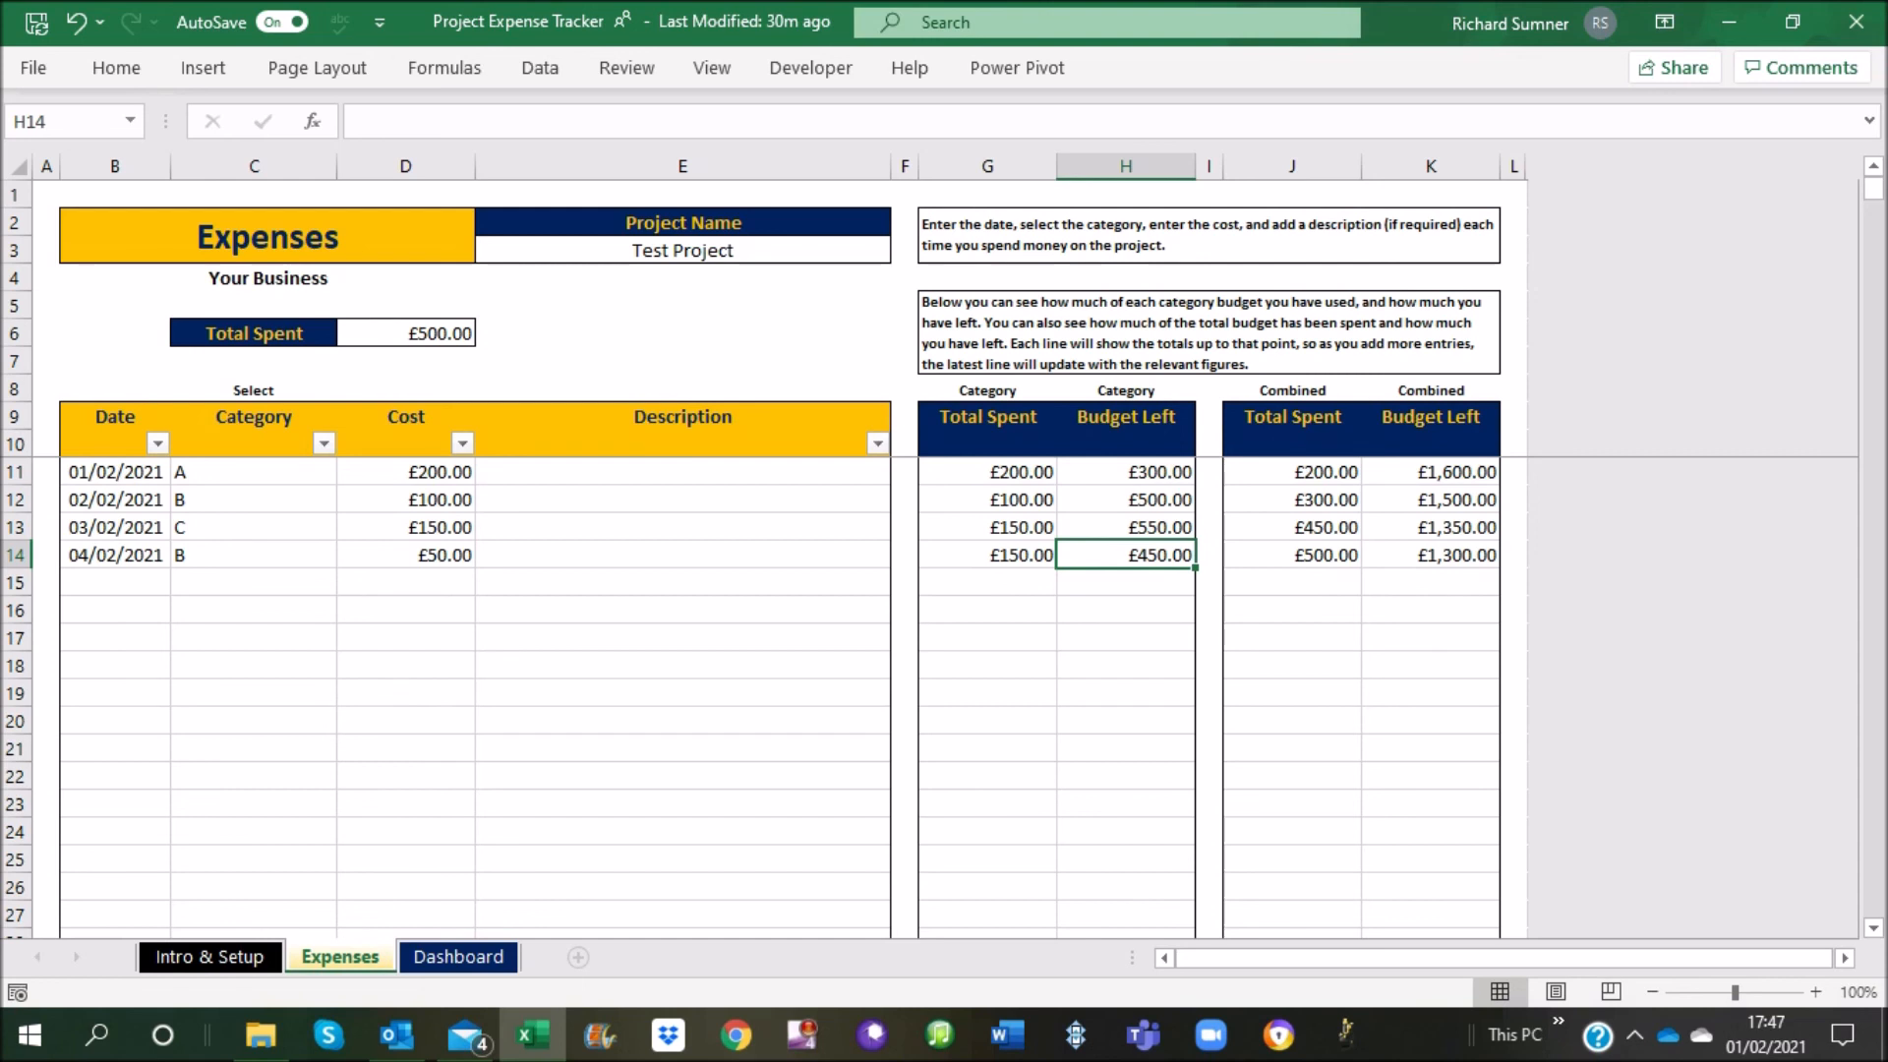
pyautogui.click(1292, 555)
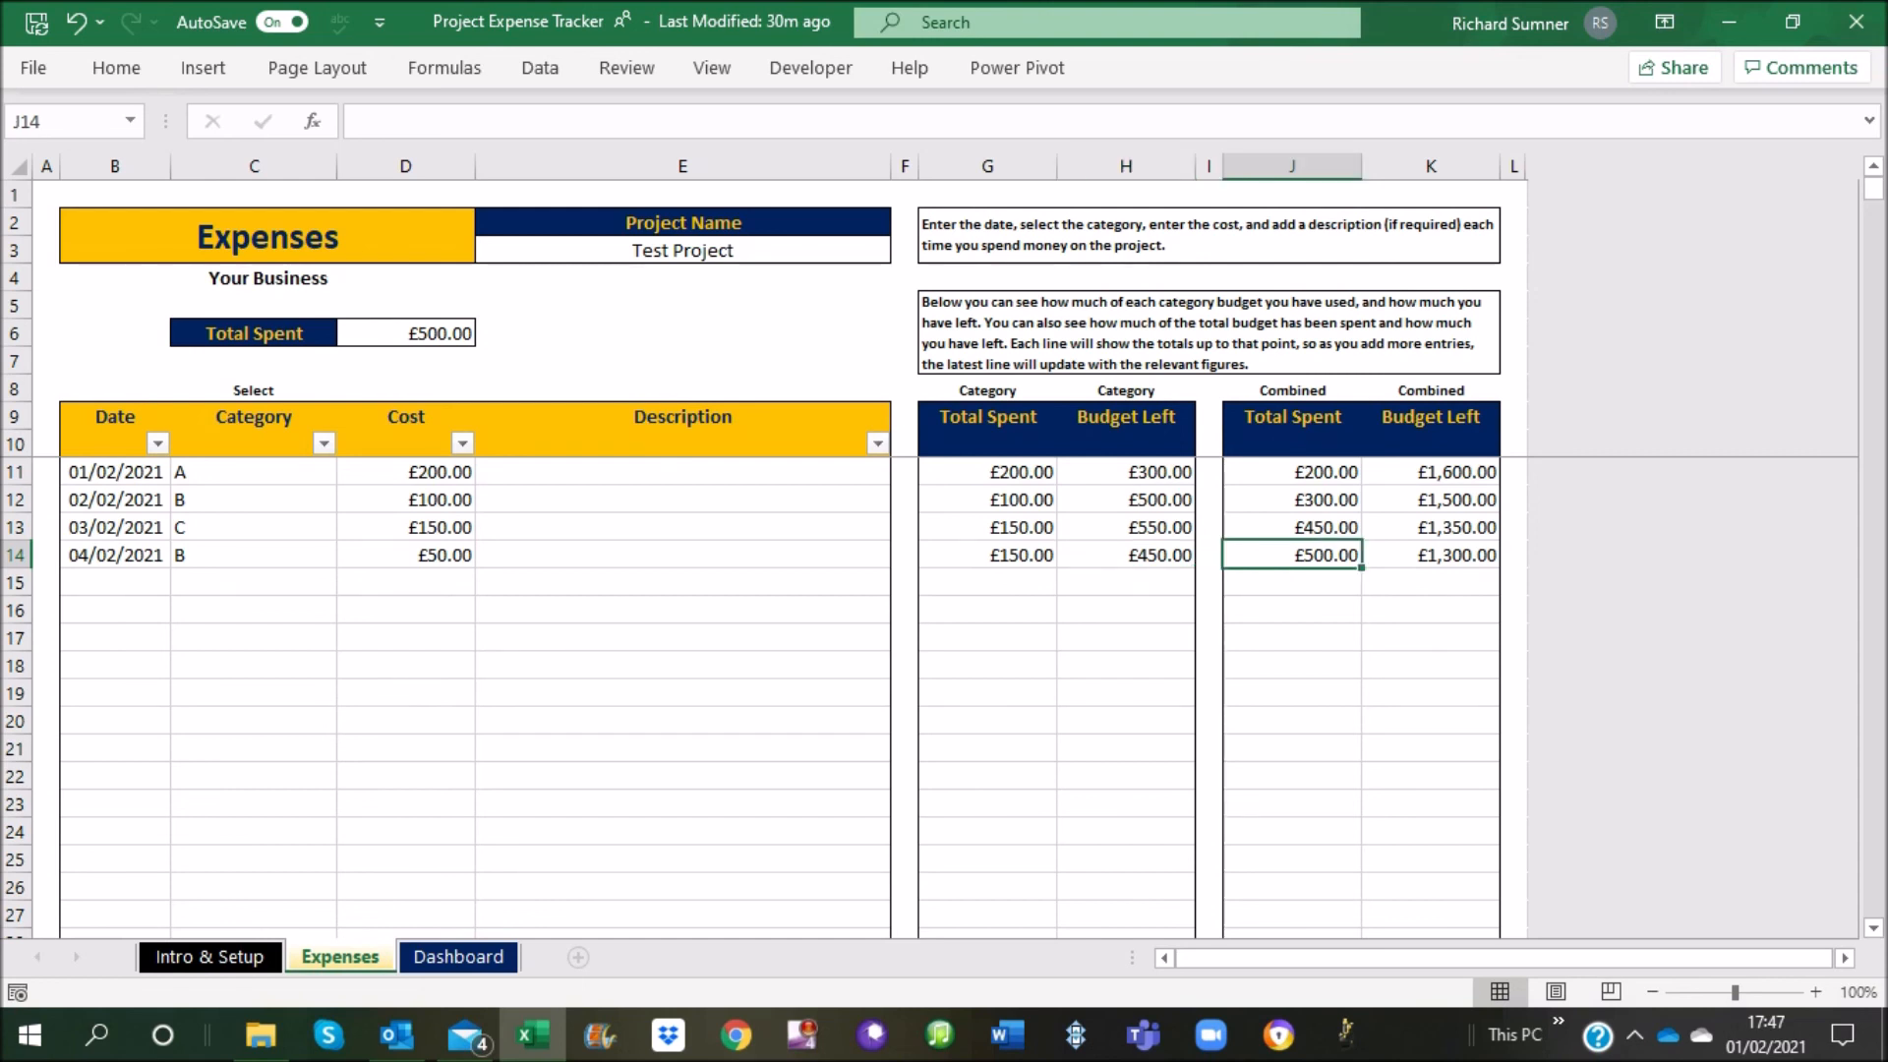
pyautogui.click(1431, 555)
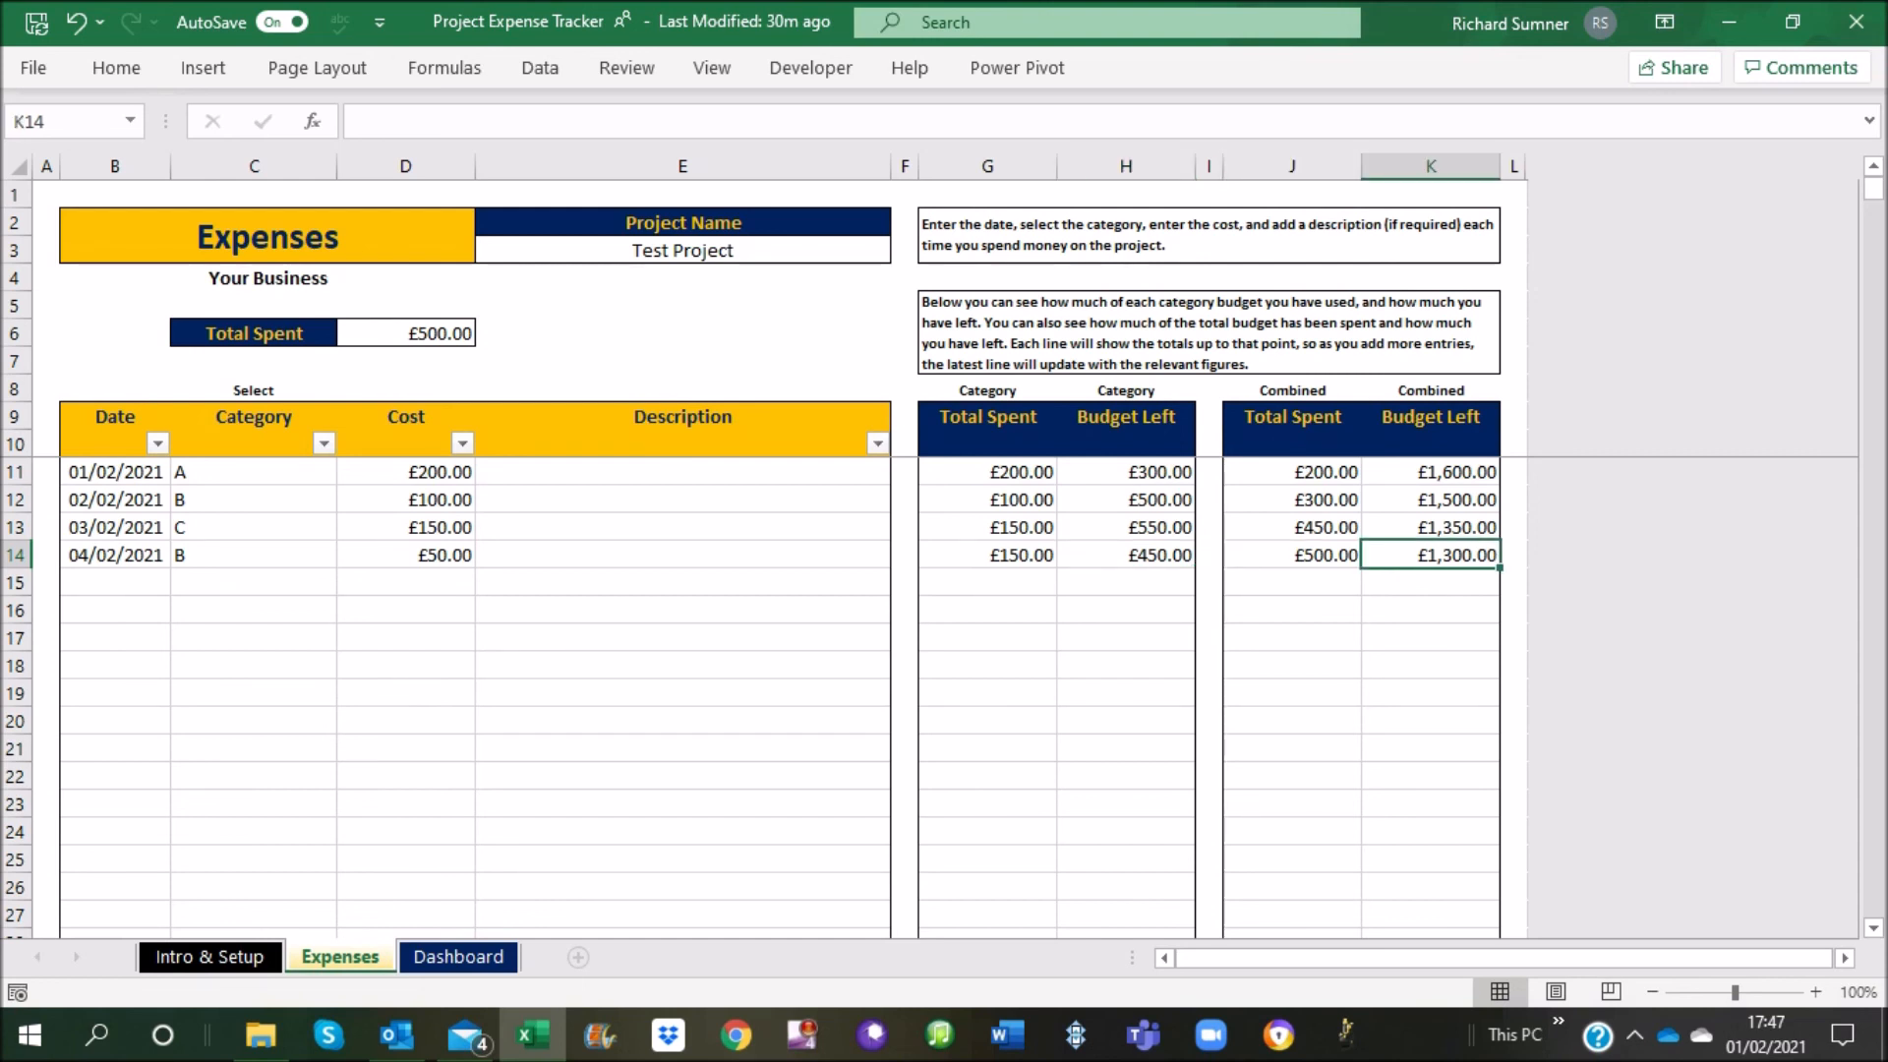
pyautogui.moveTo(987, 556); pyautogui.dragTo(1430, 555)
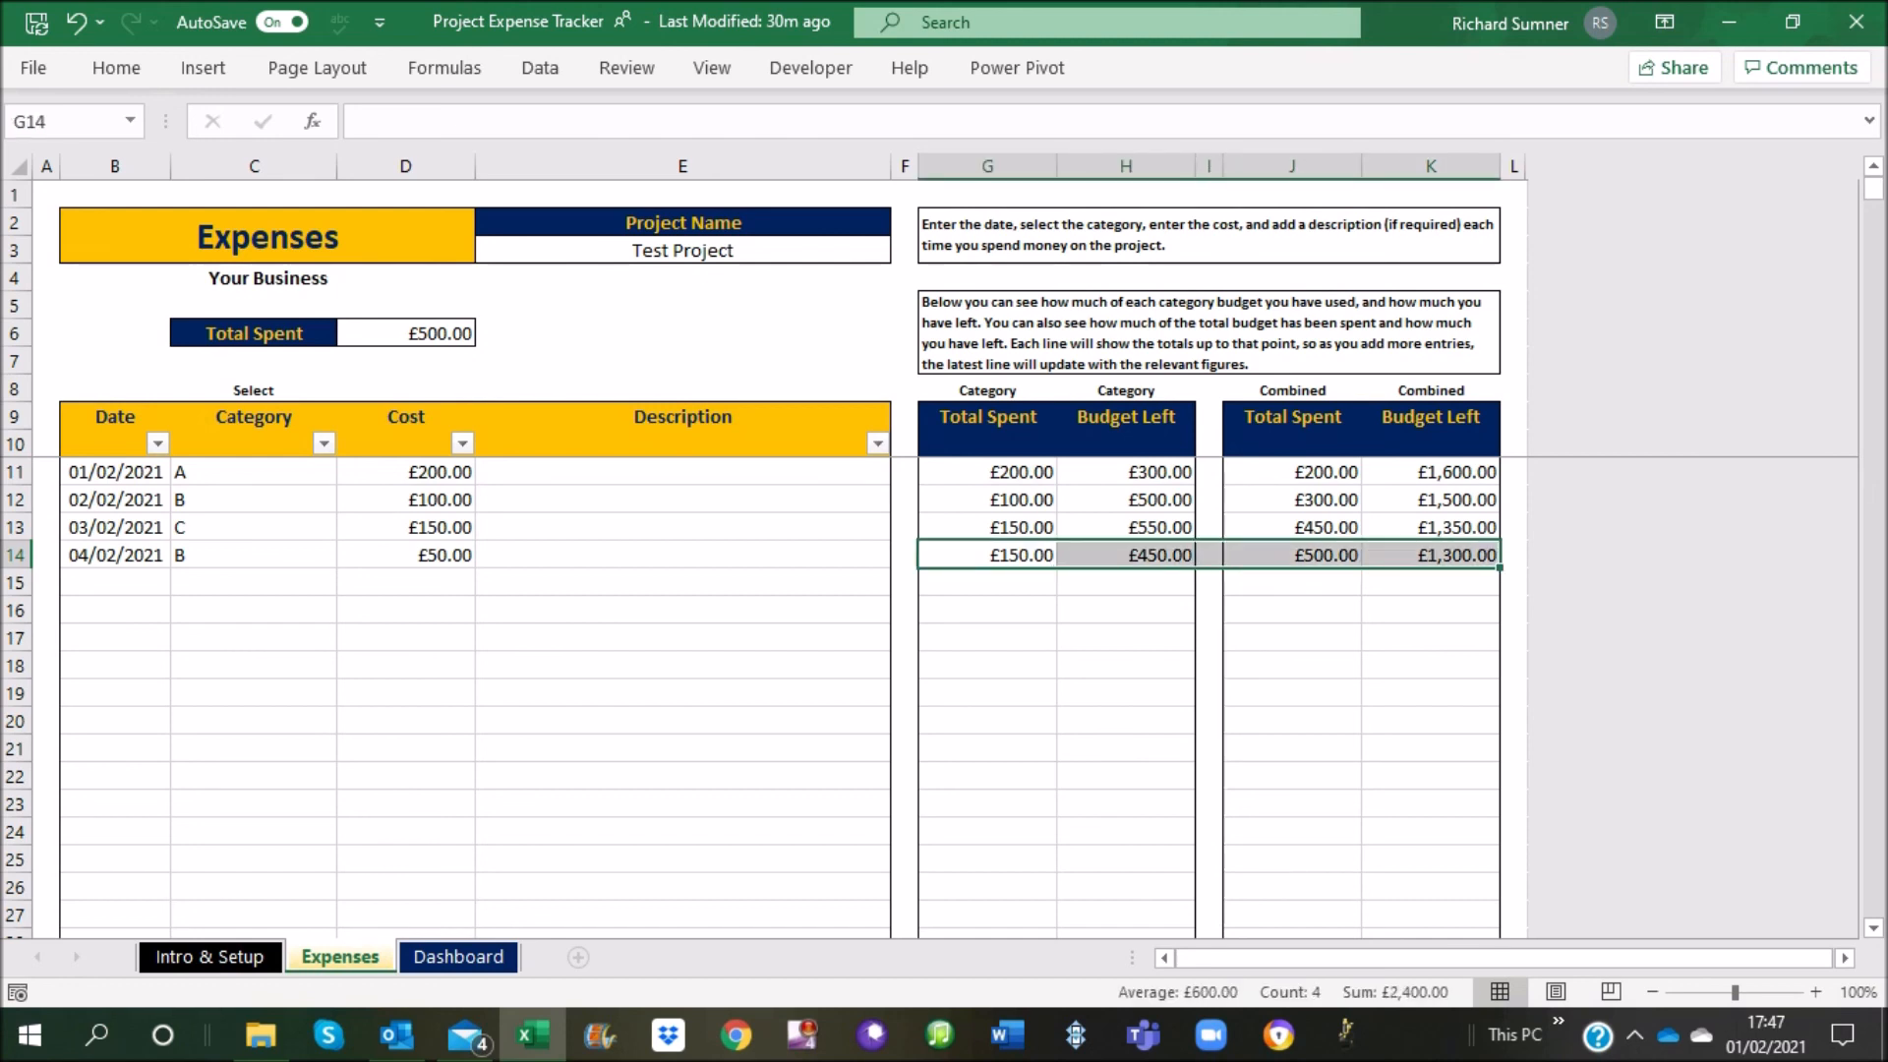
pyautogui.moveTo(115, 583); pyautogui.dragTo(405, 583)
pyautogui.moveTo(987, 583); pyautogui.dragTo(1431, 583)
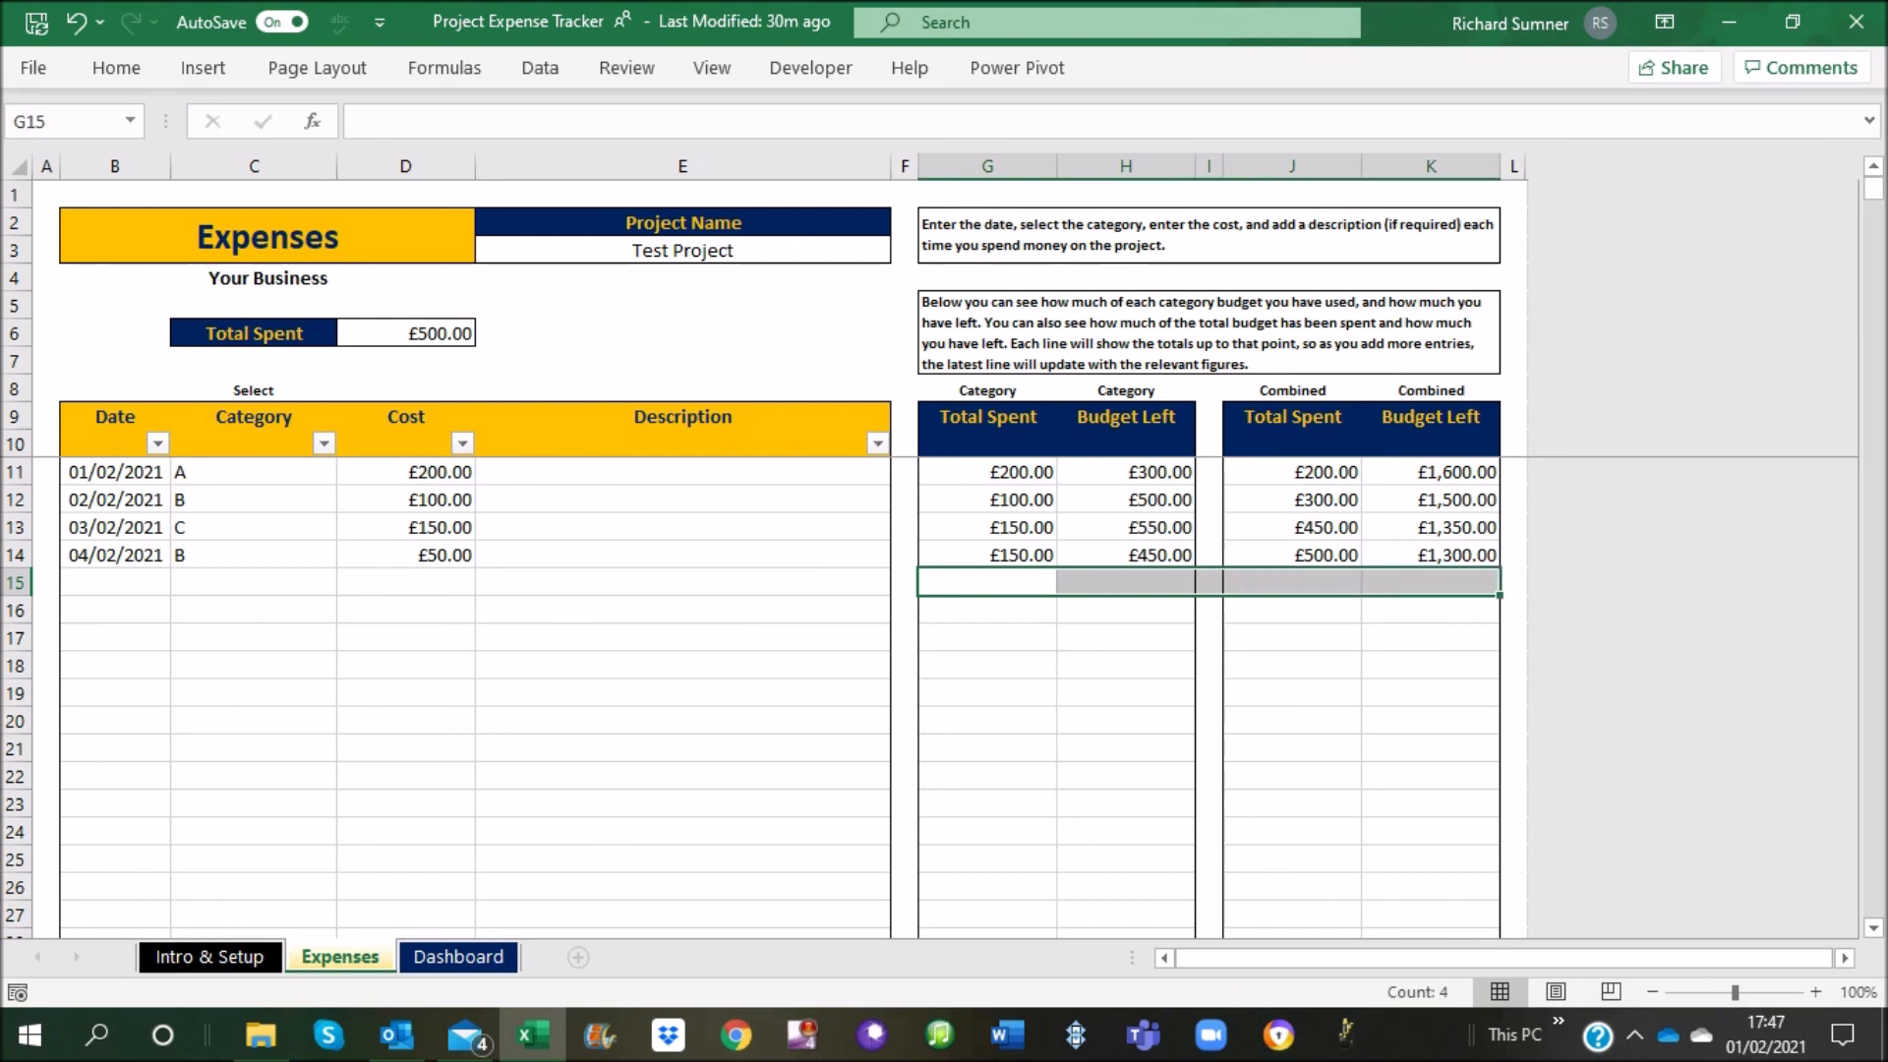
pyautogui.click(115, 583)
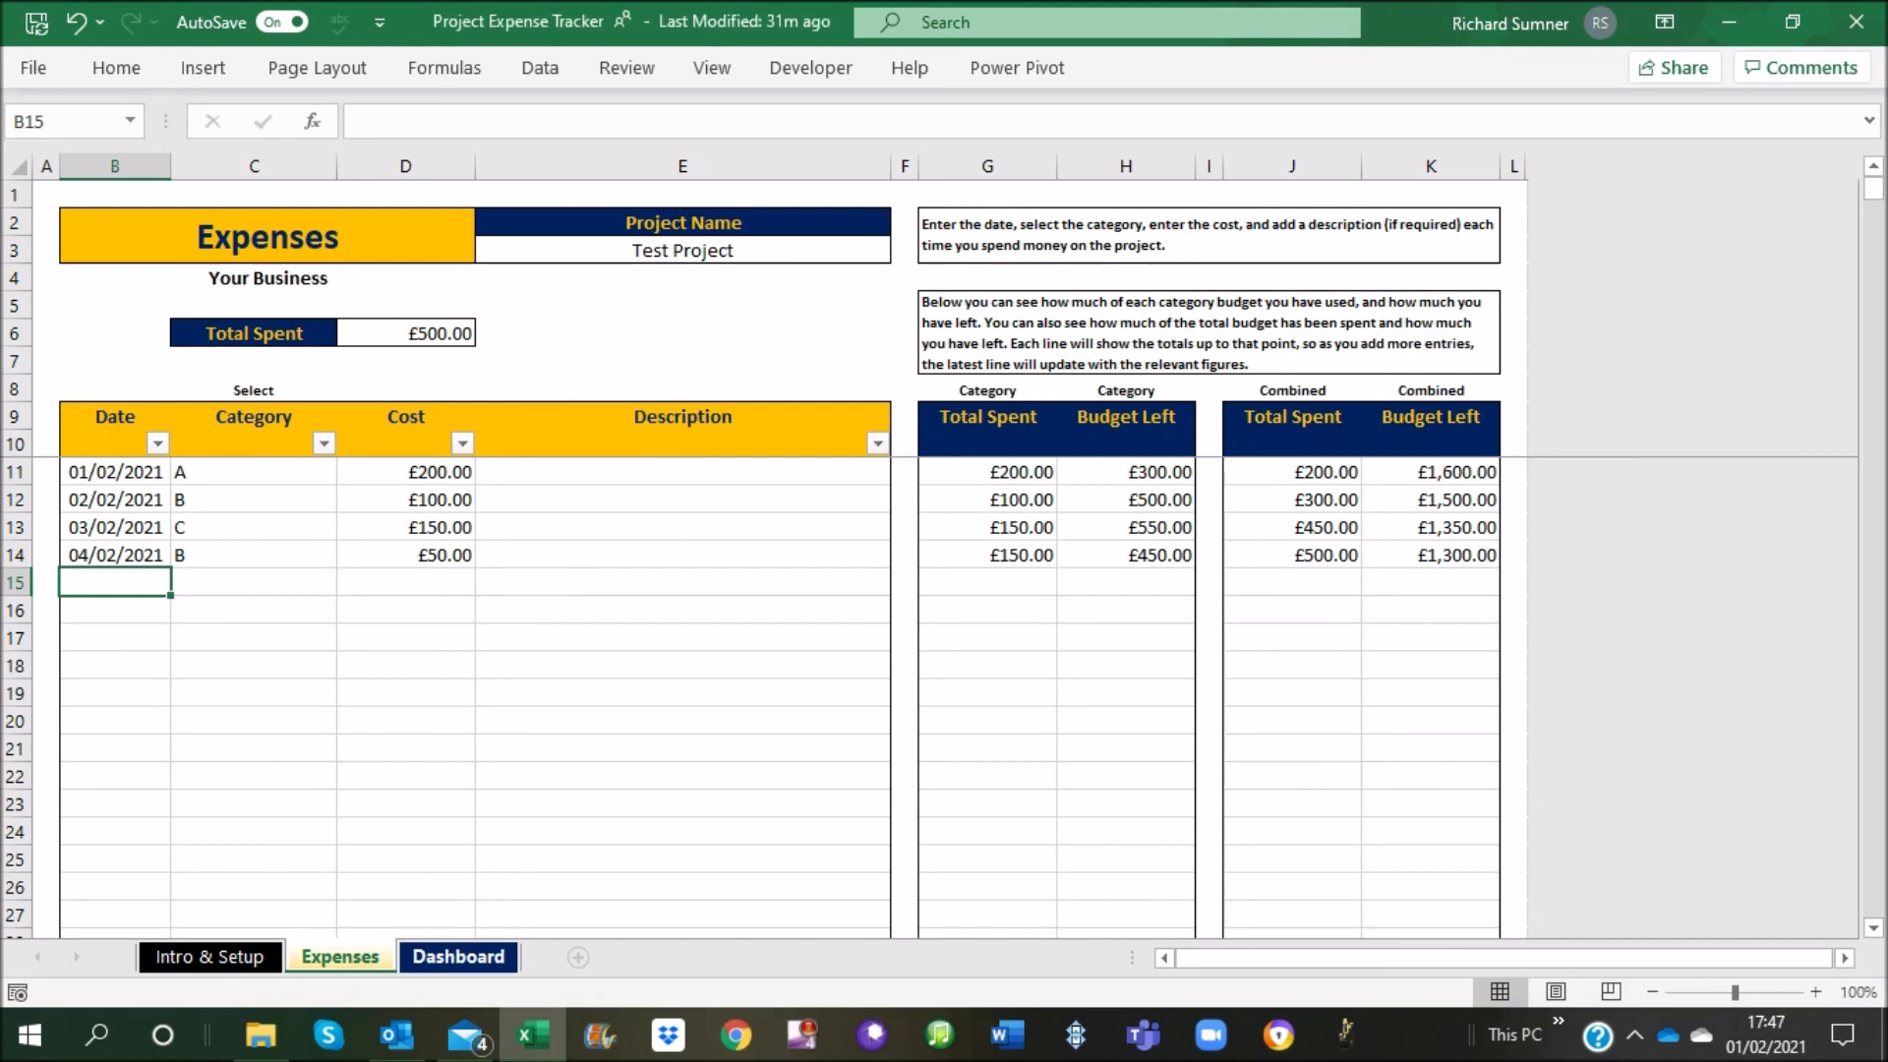
# Check the Dashboard sheet's date range, totals and category figures, and return to cell A1 of Intro & Setup
pyautogui.click(458, 957)
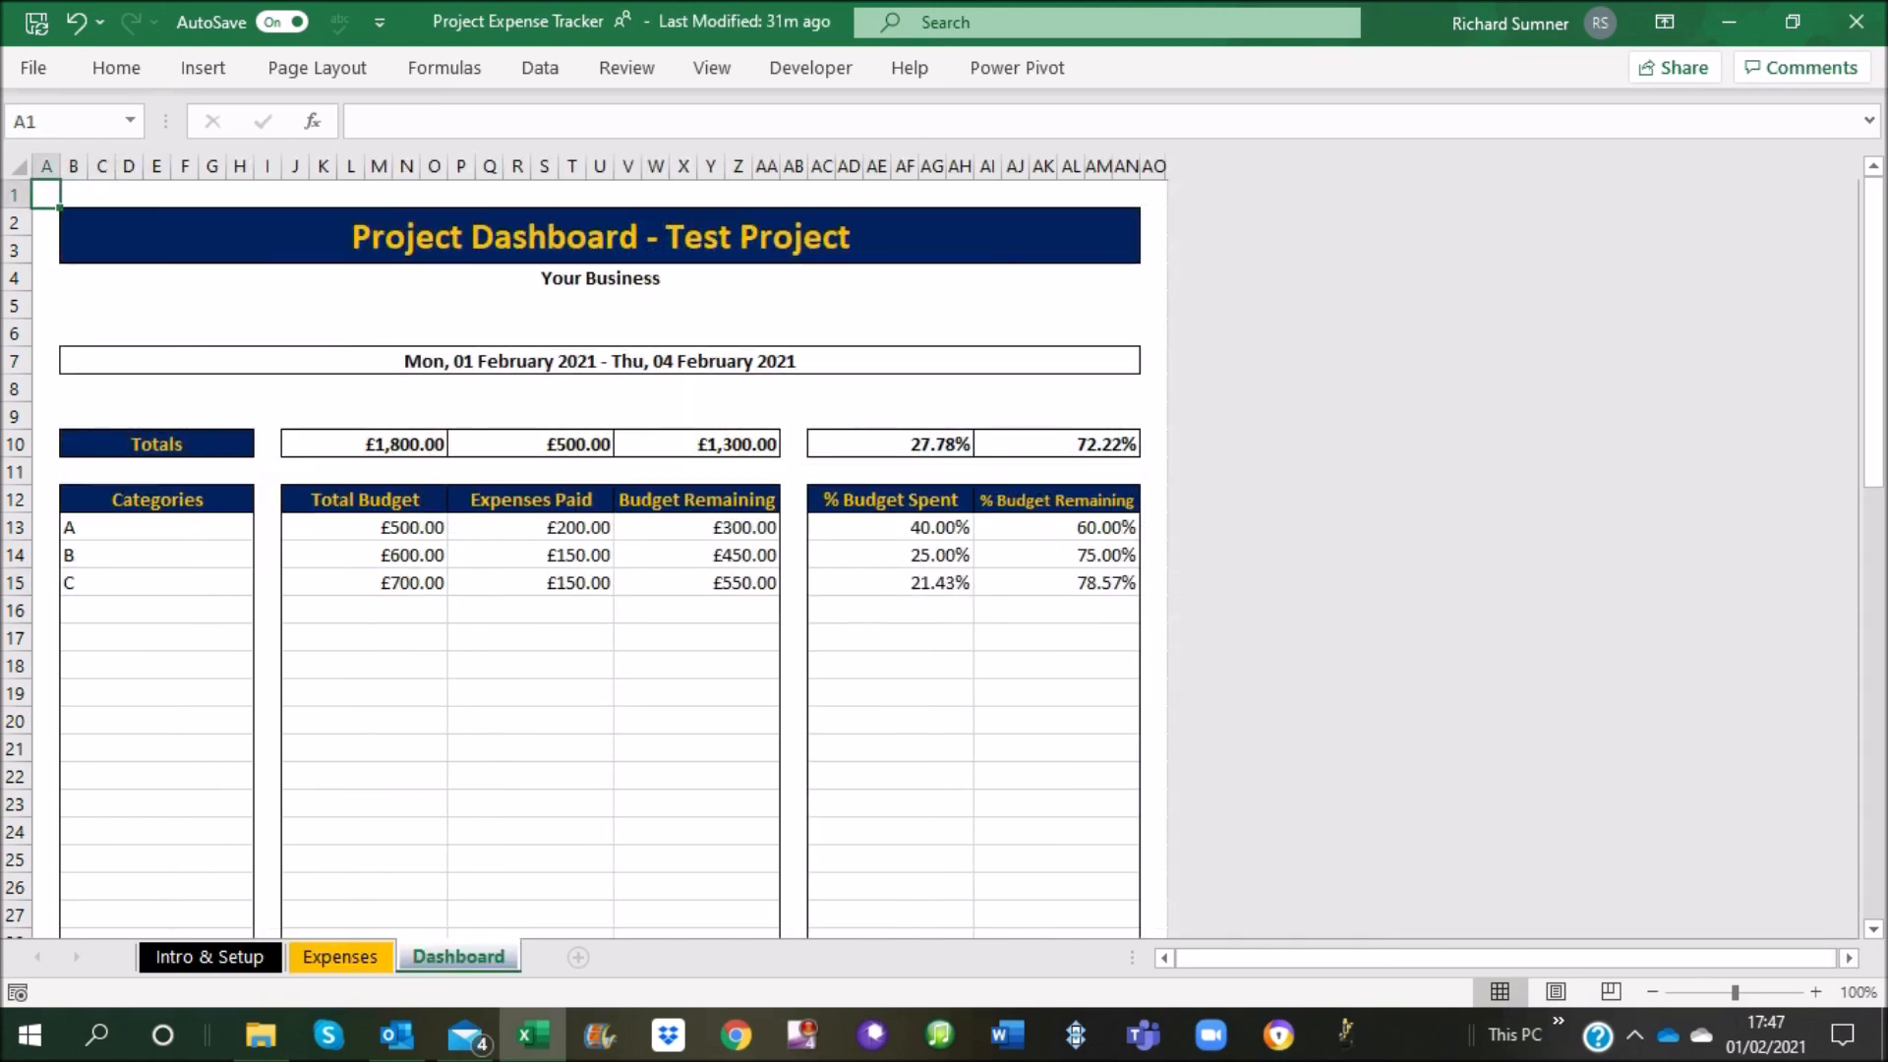
pyautogui.click(209, 956)
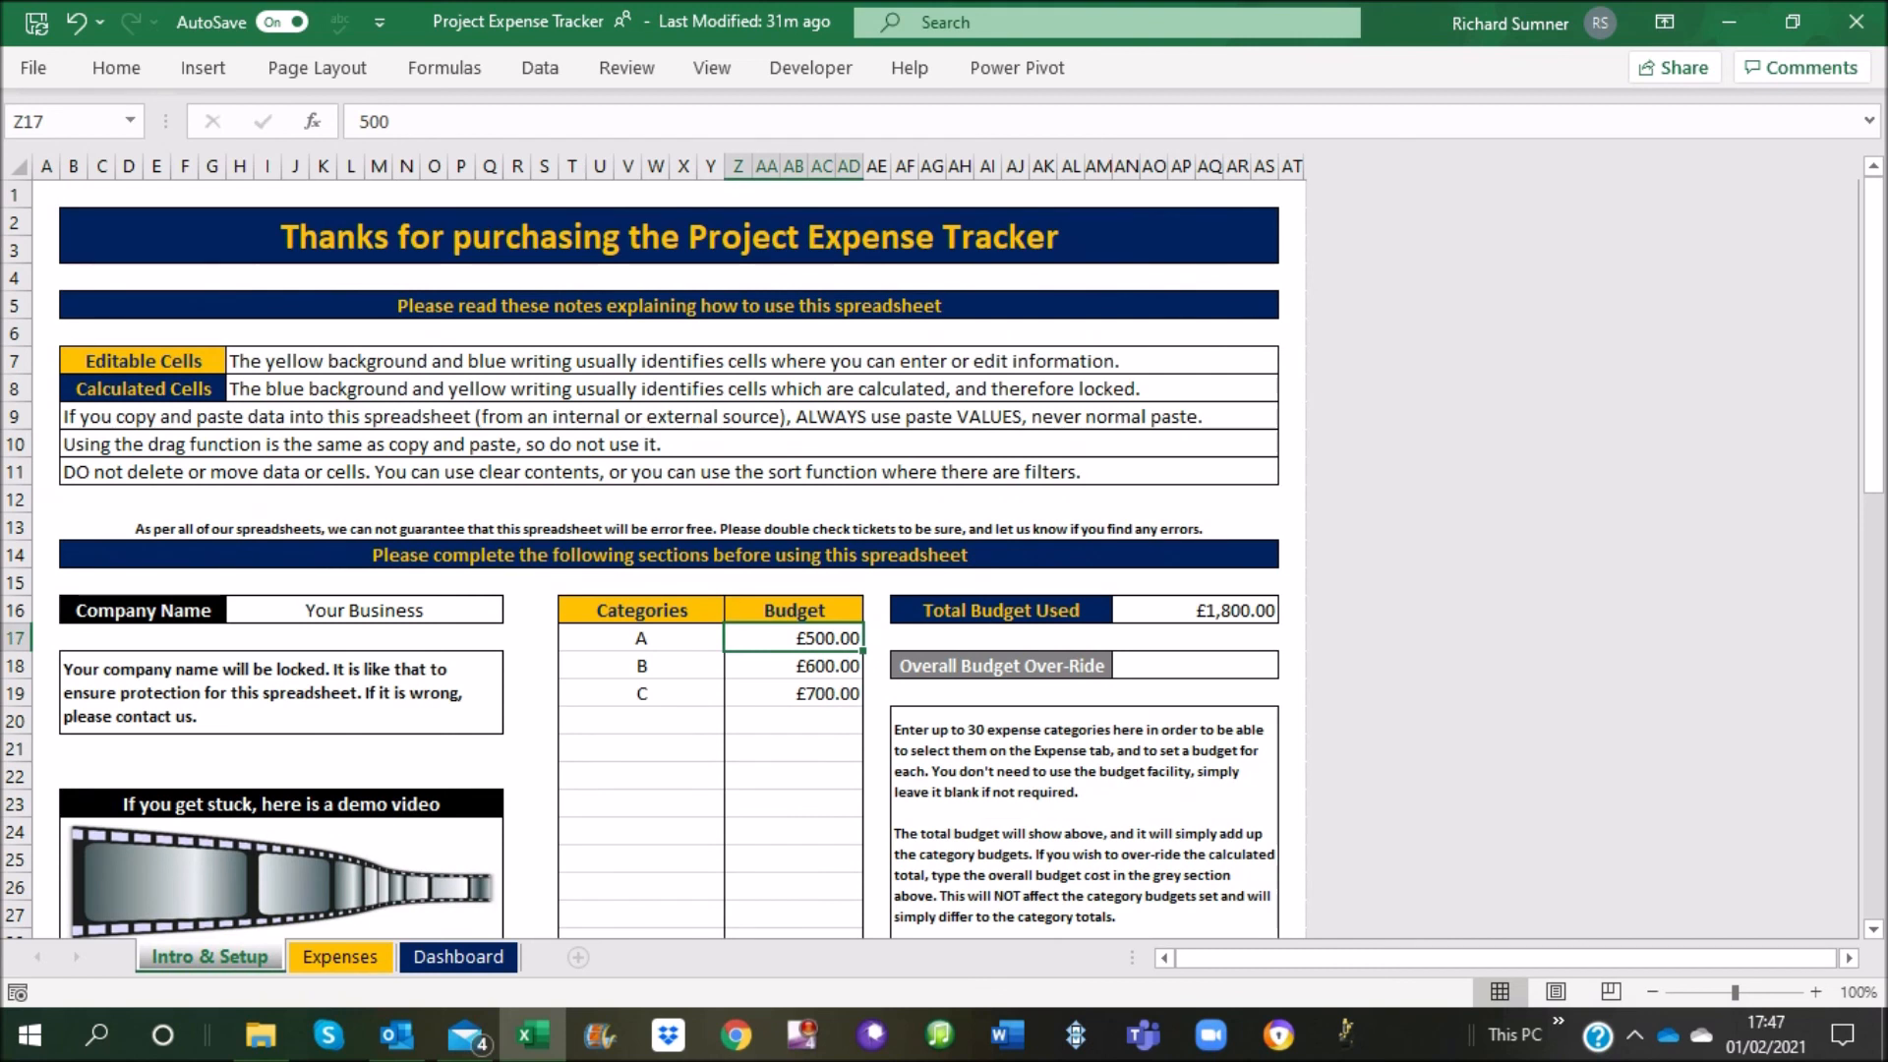
pyautogui.hotkey('ctrl', 'Home')
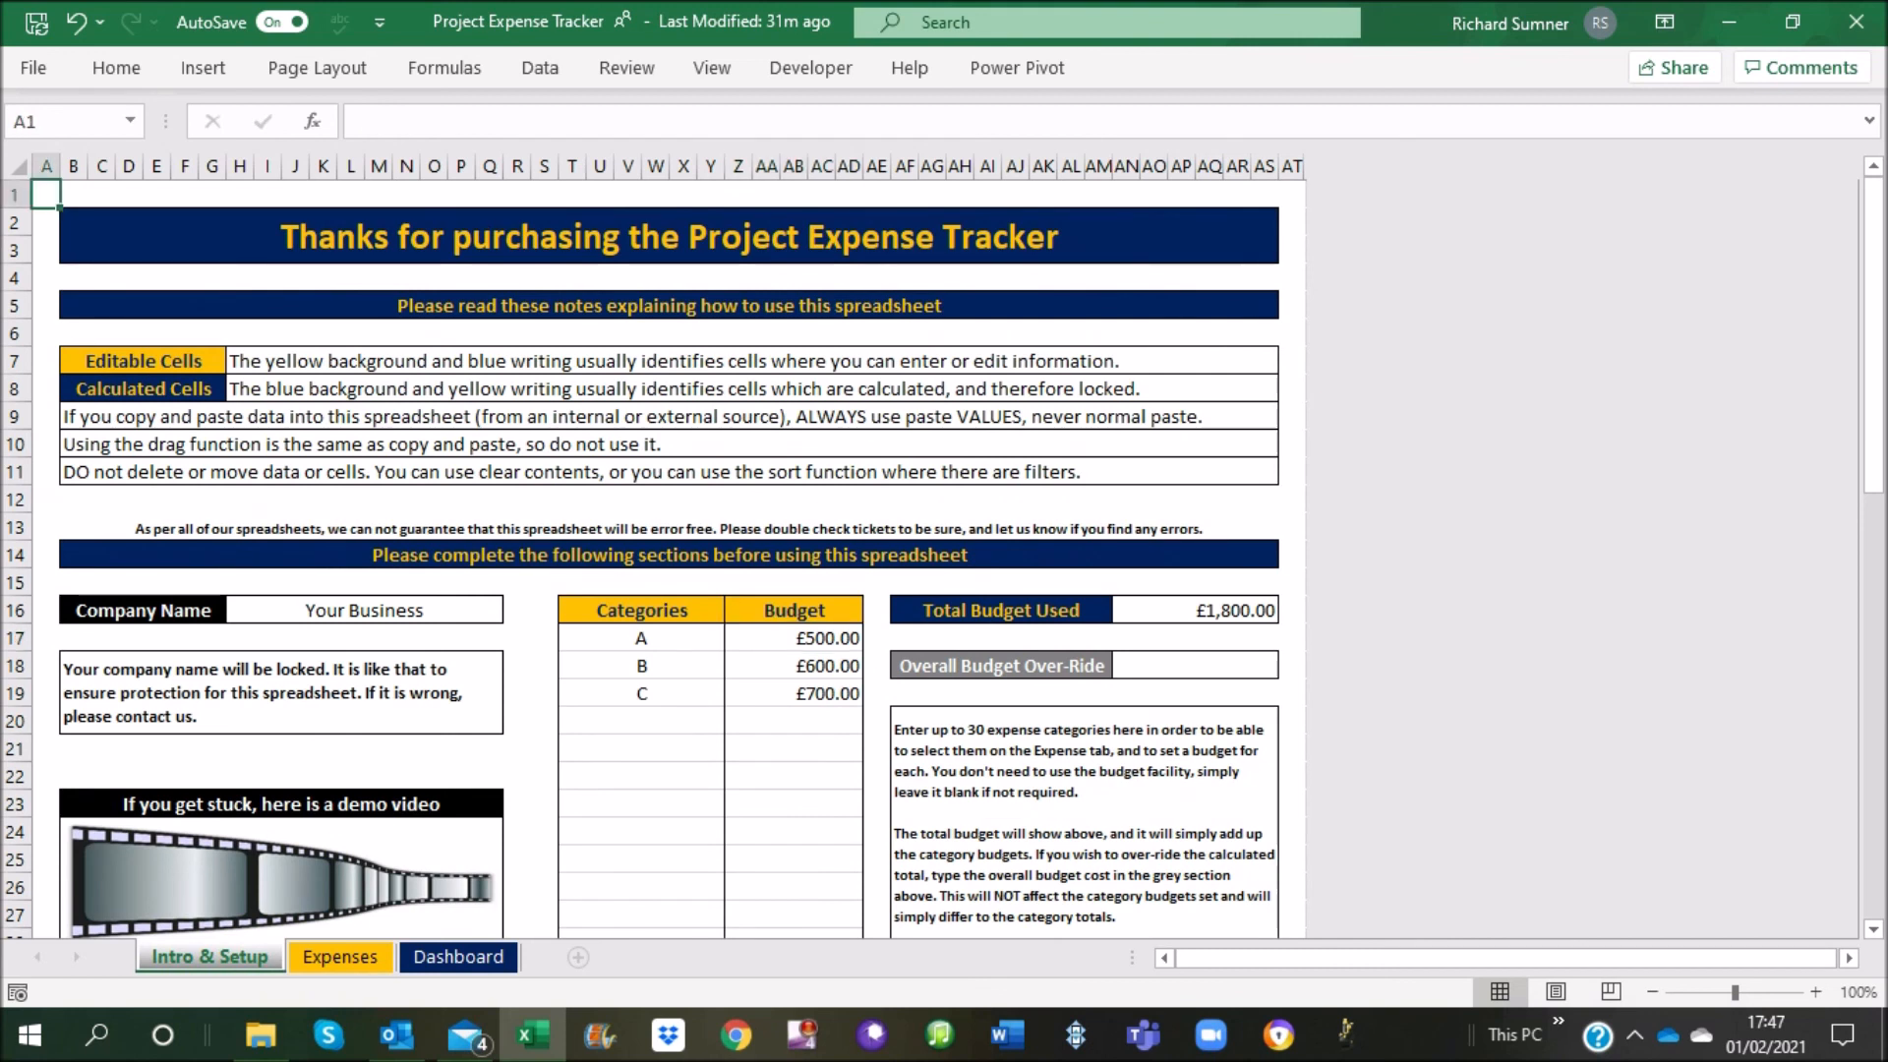